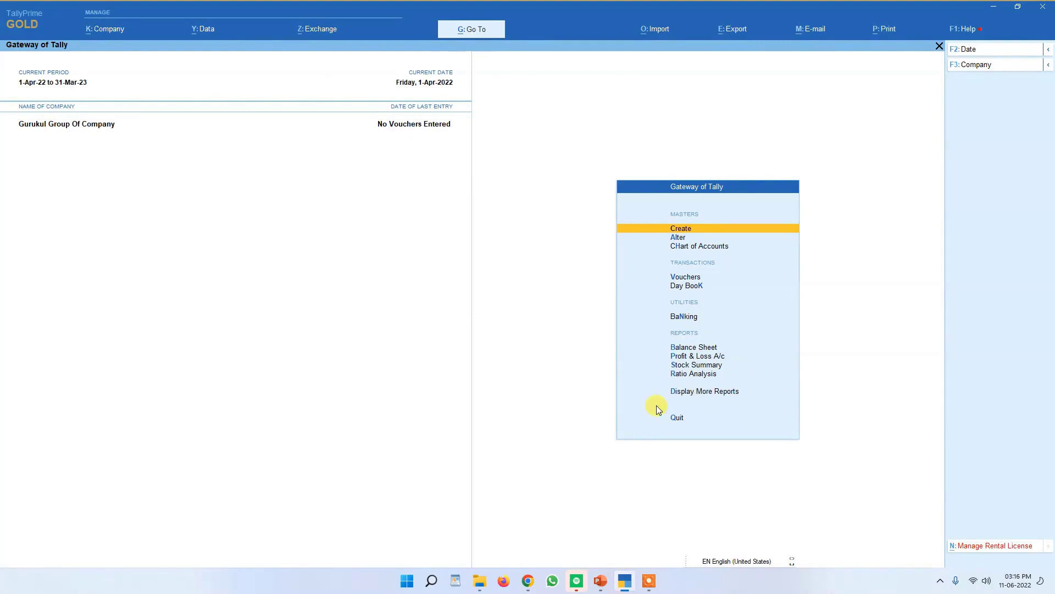
Start creating a stock group master and name it Laptop
key(ctrl)
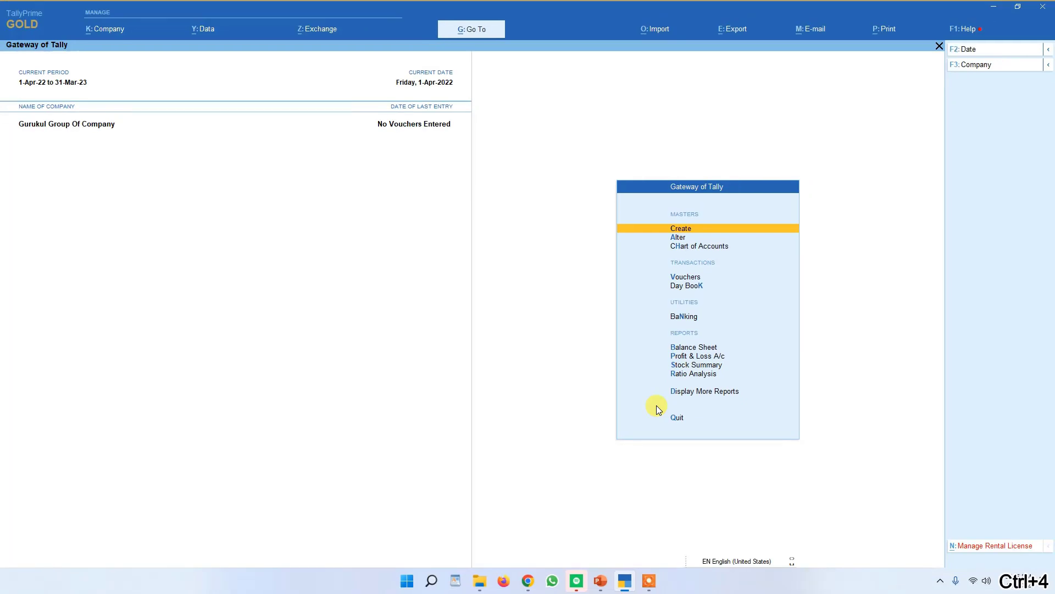
key(Return)
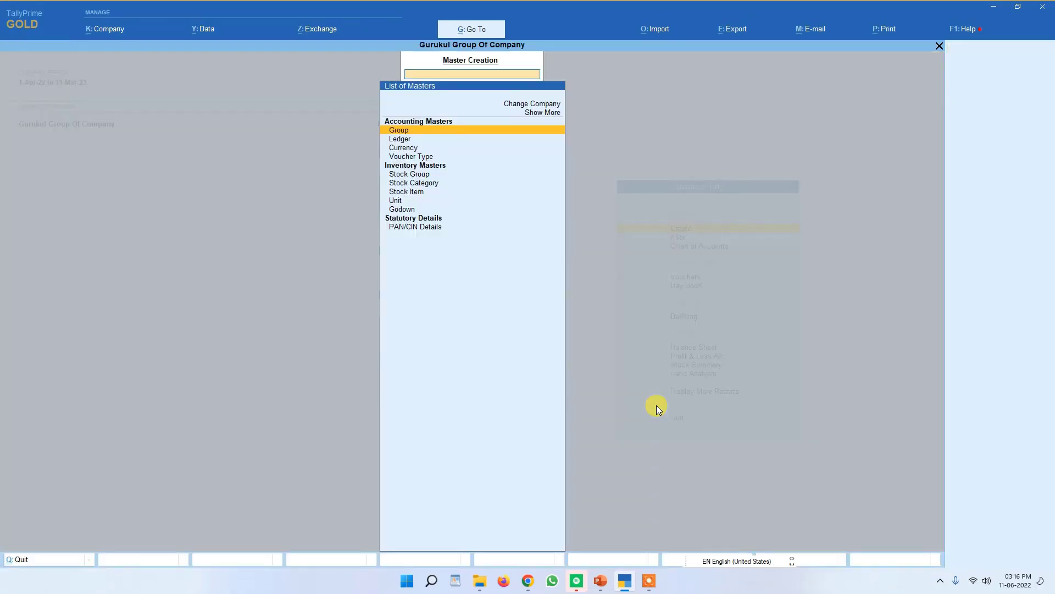
key(Down)
key(Down)
key(Down)
key(Down)
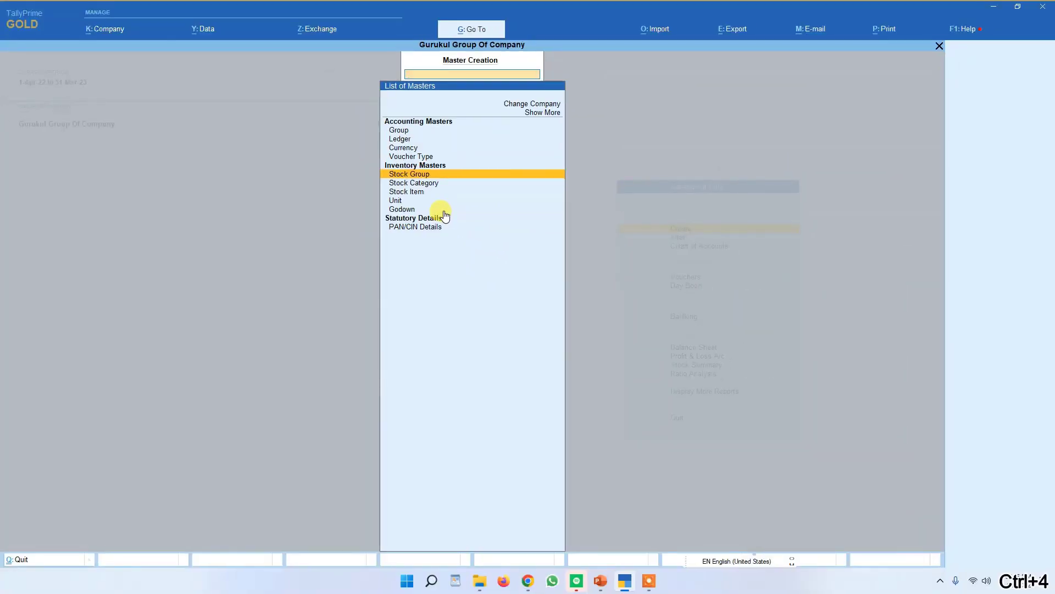
click(444, 214)
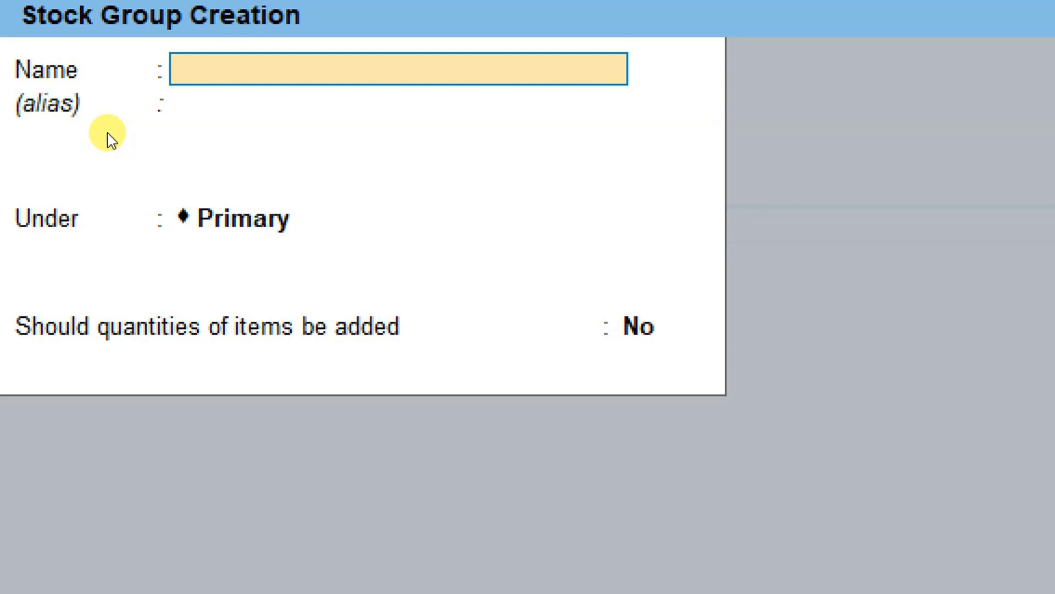
text(H)
key(BackSpace)
text(Laptop)
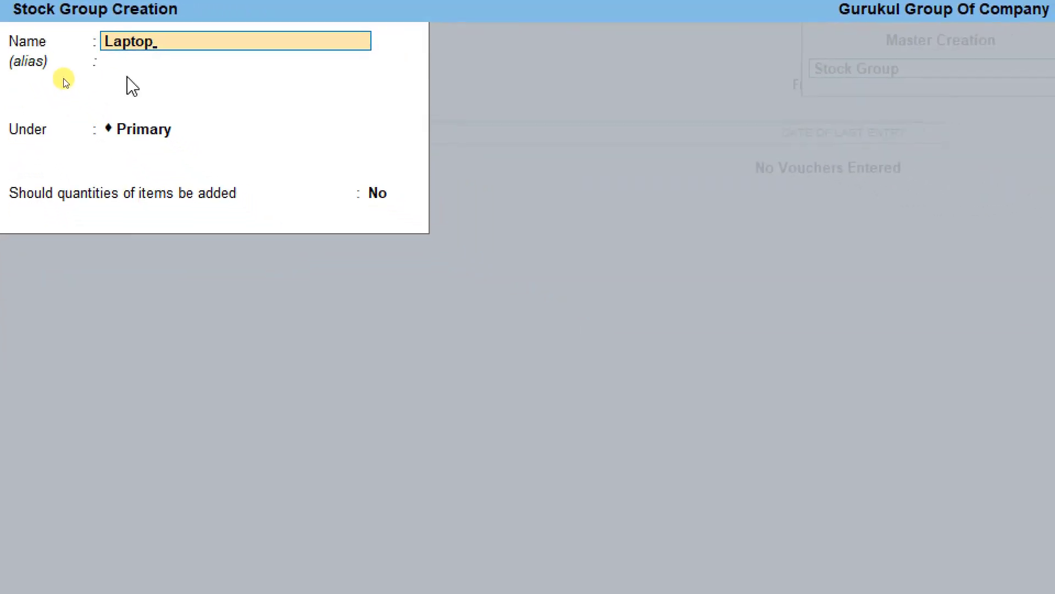
key(Return)
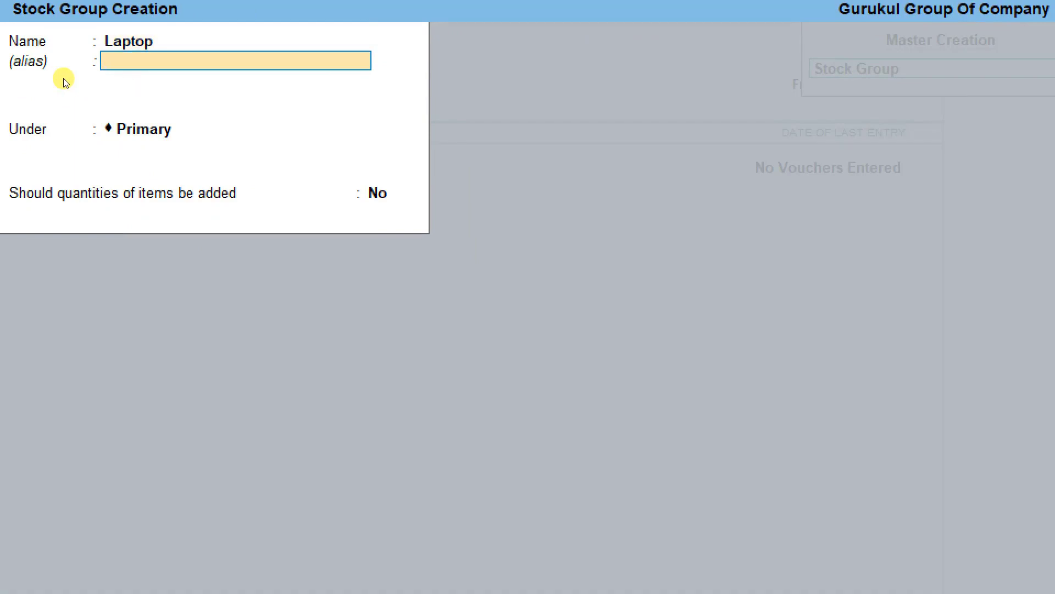
Keep the Laptop stock group under Primary without an alias, set its item quantities to be added, and save it
key(Return)
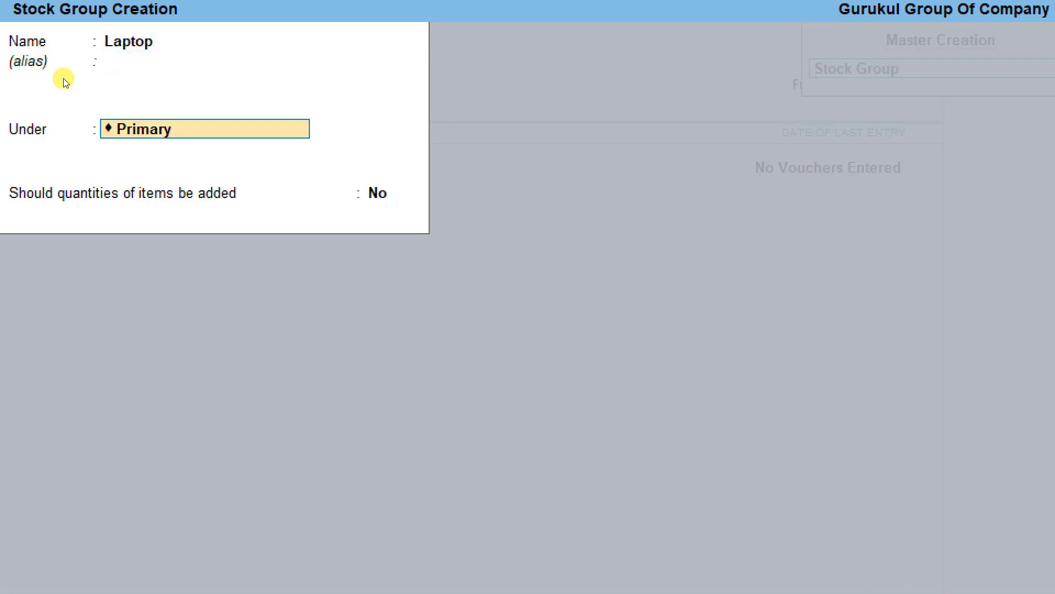
key(Return)
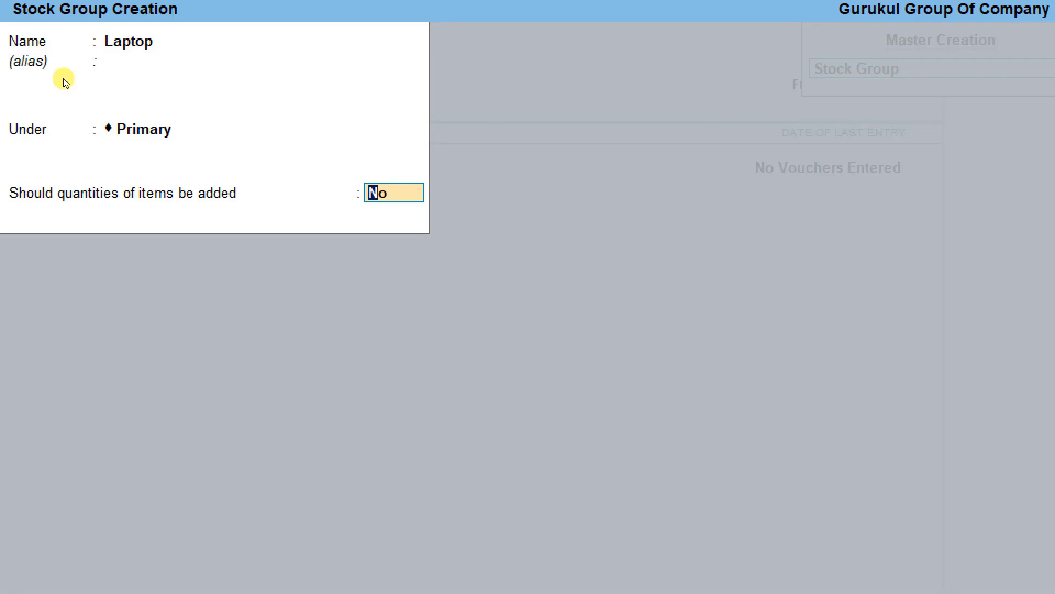
text(y)
key(Return)
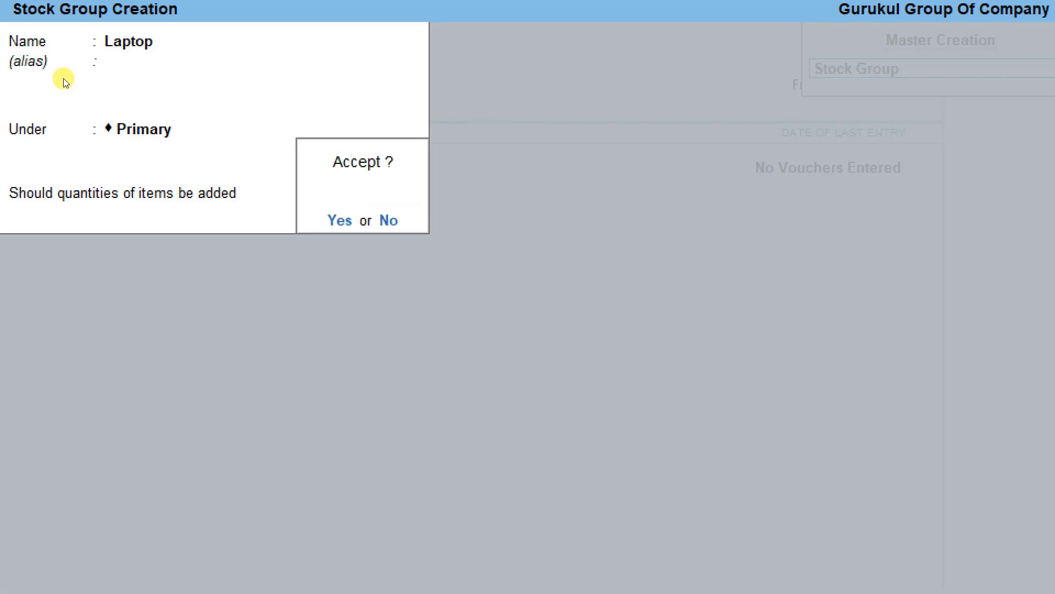
key(ctrl+4)
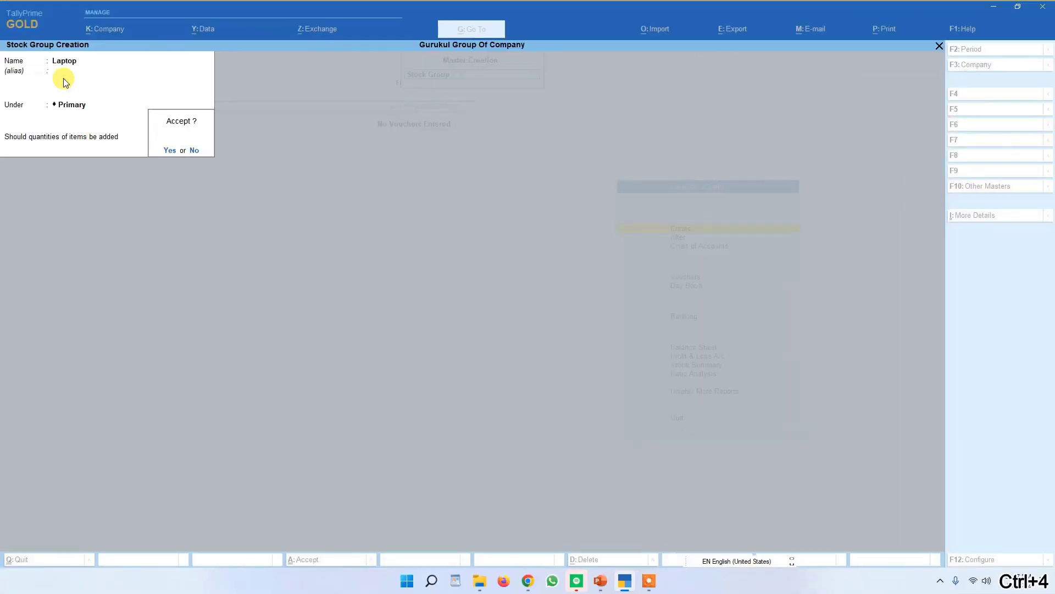
key(Return)
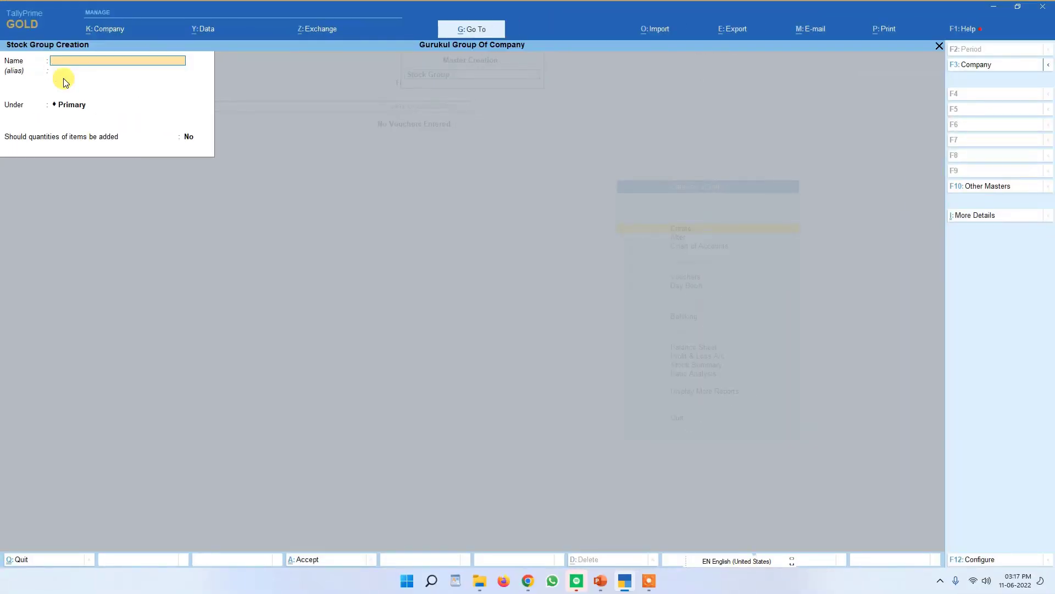
Create a stock group named Dell under Laptop with item quantities set to be added
text(Dell)
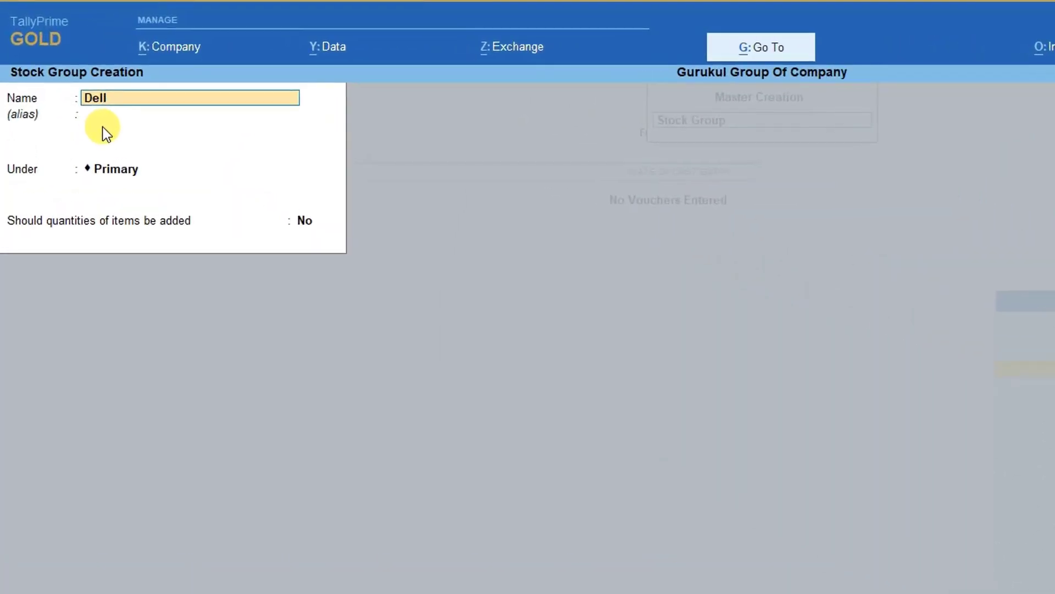
key(Return)
key(Return)
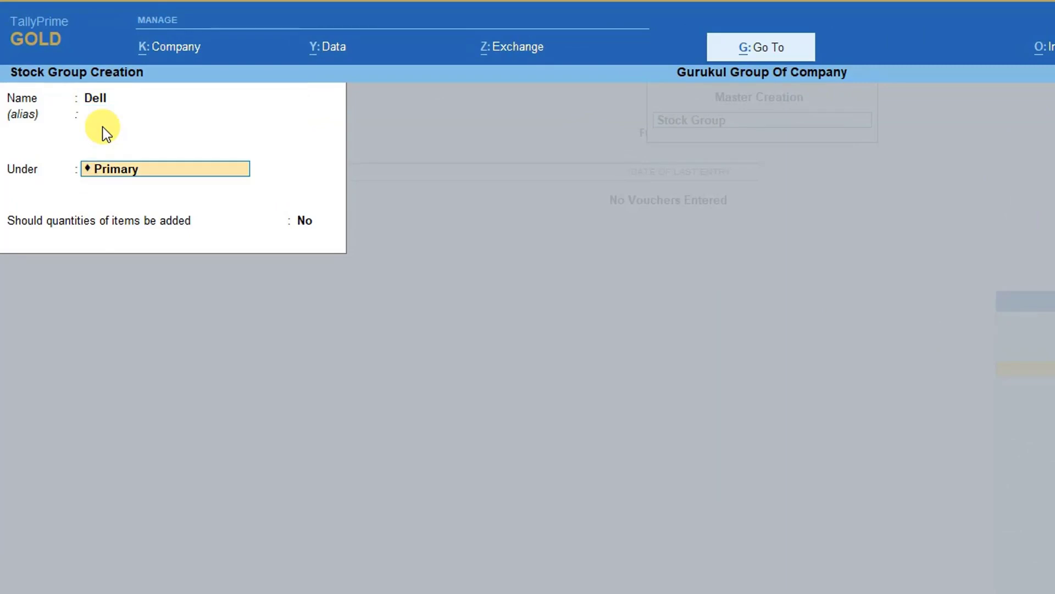
key(Return)
key(y)
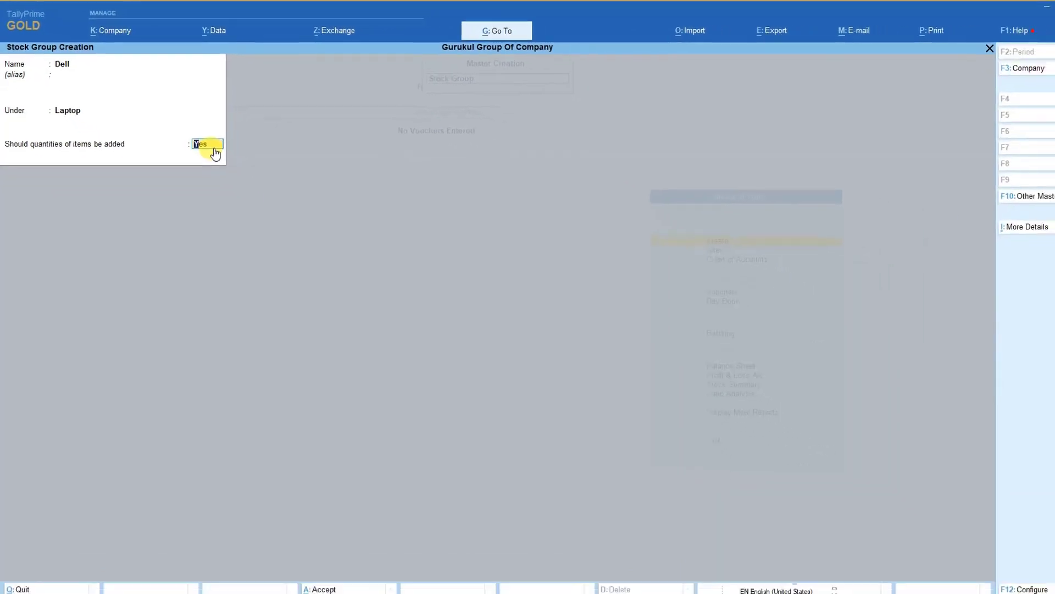
key(Return)
click(209, 148)
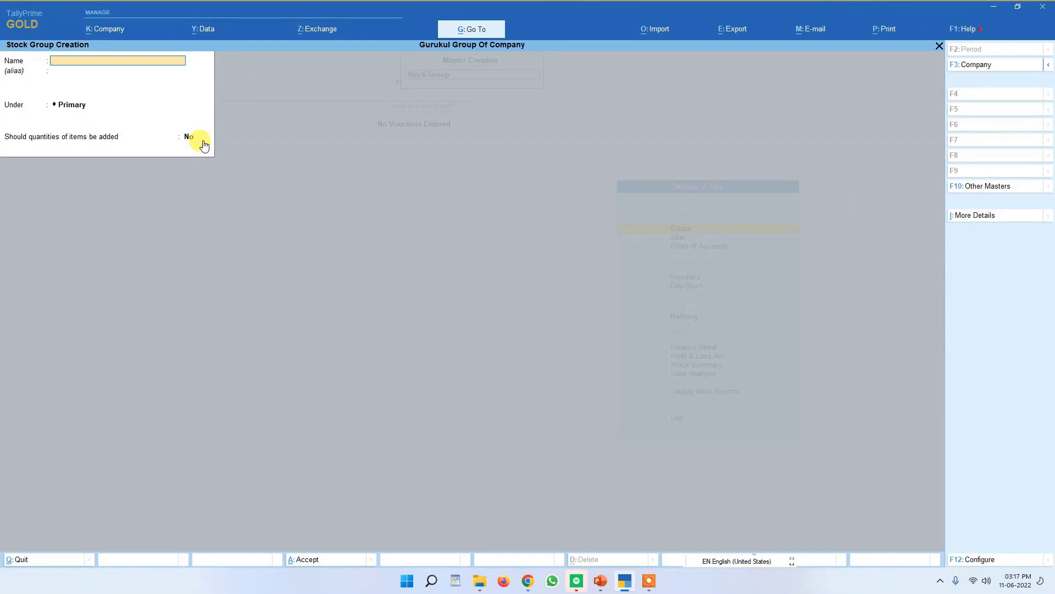
Create a stock group named Hp under the Laptop group
text(Hp)
key(Return)
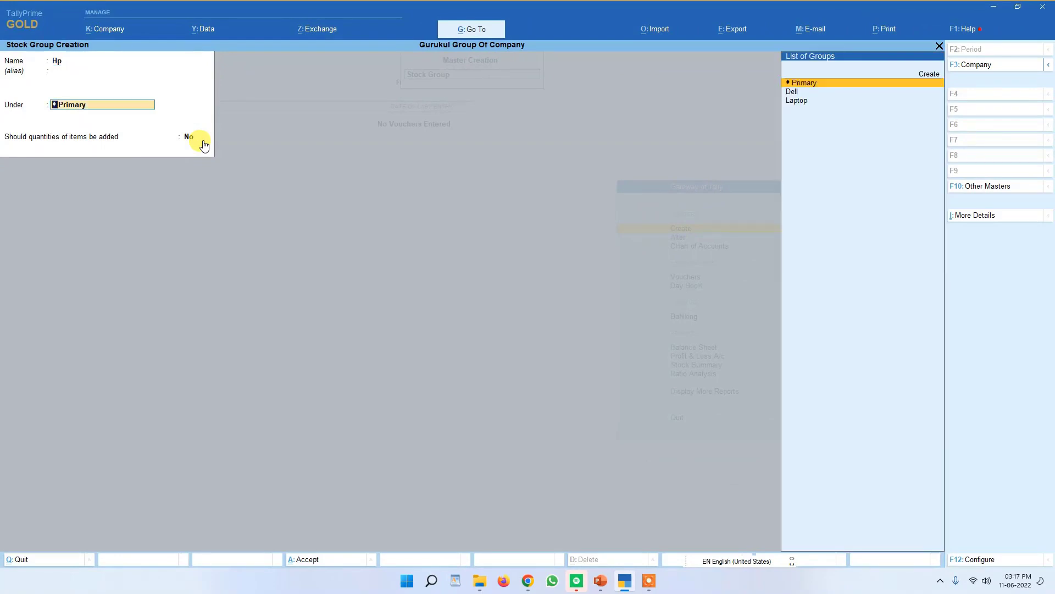
key(Down)
key(Down)
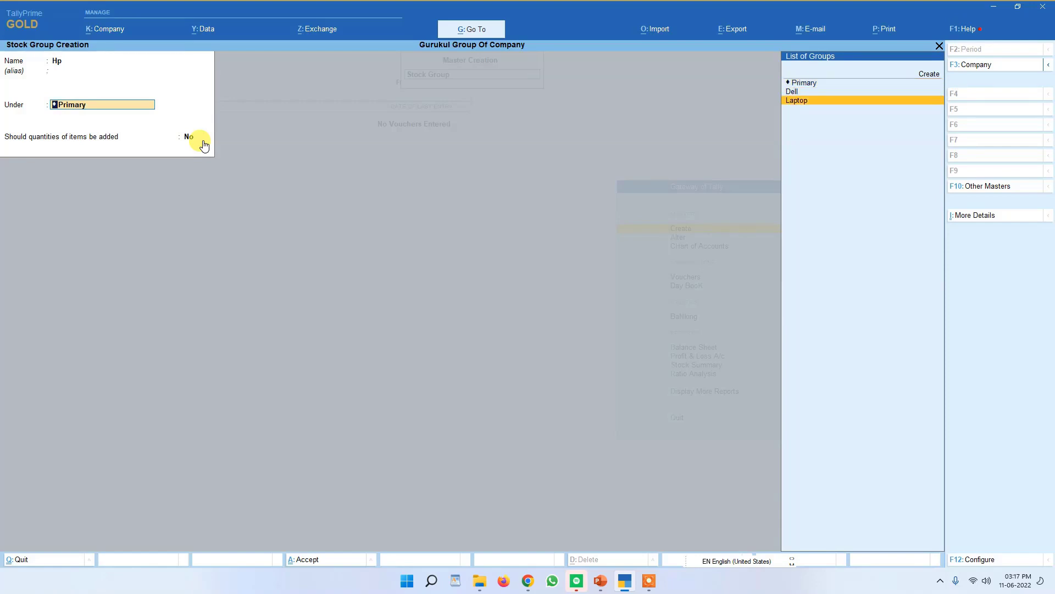
key(Return)
key(Return)
key(Return)
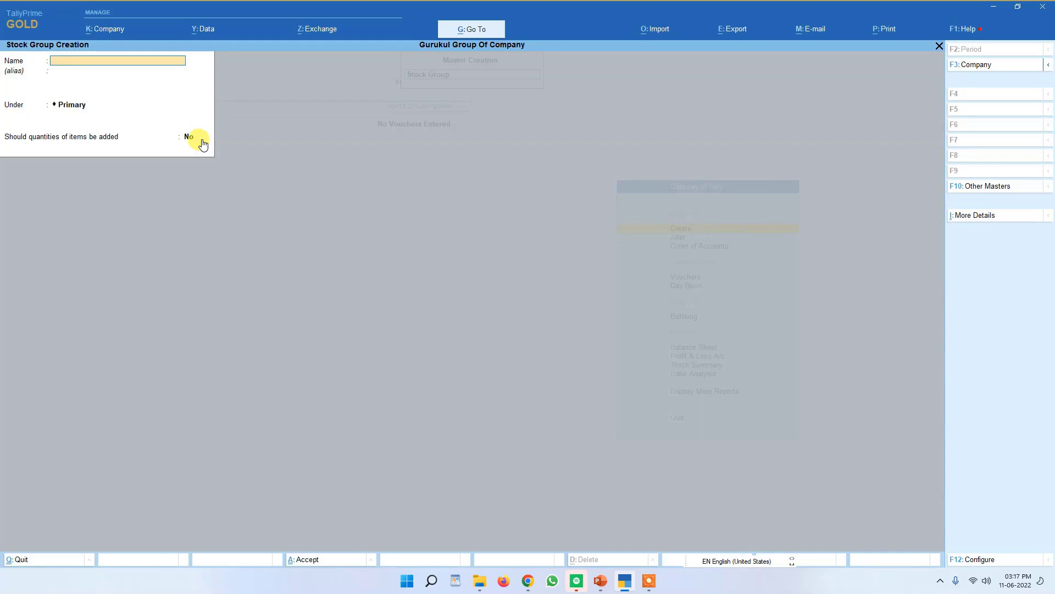
Leave stock group creation and start a new unit of measure with the type Simple
key(Escape)
key(Return)
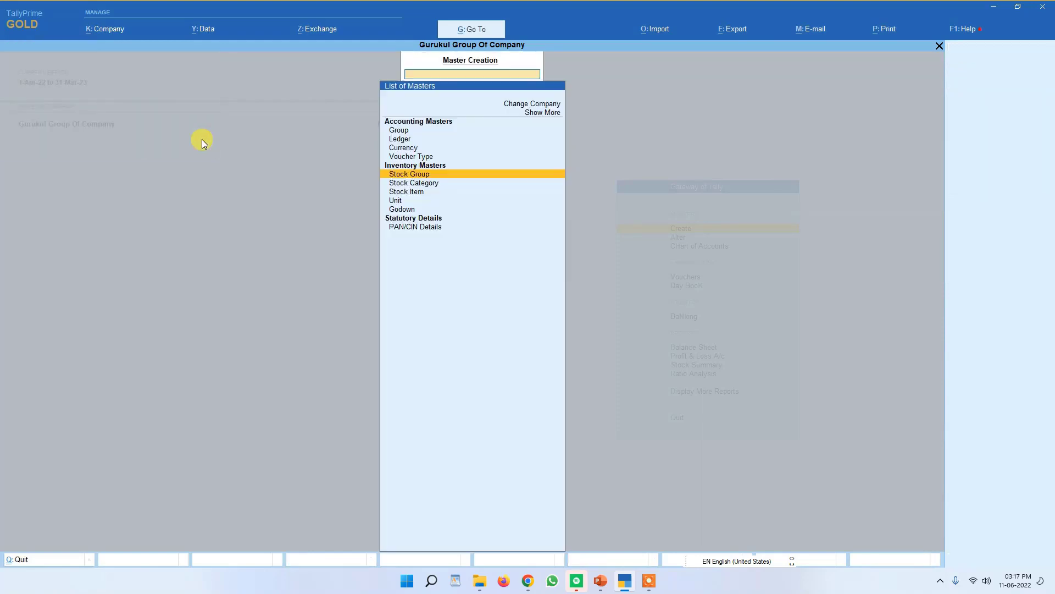
key(Down)
key(Down)
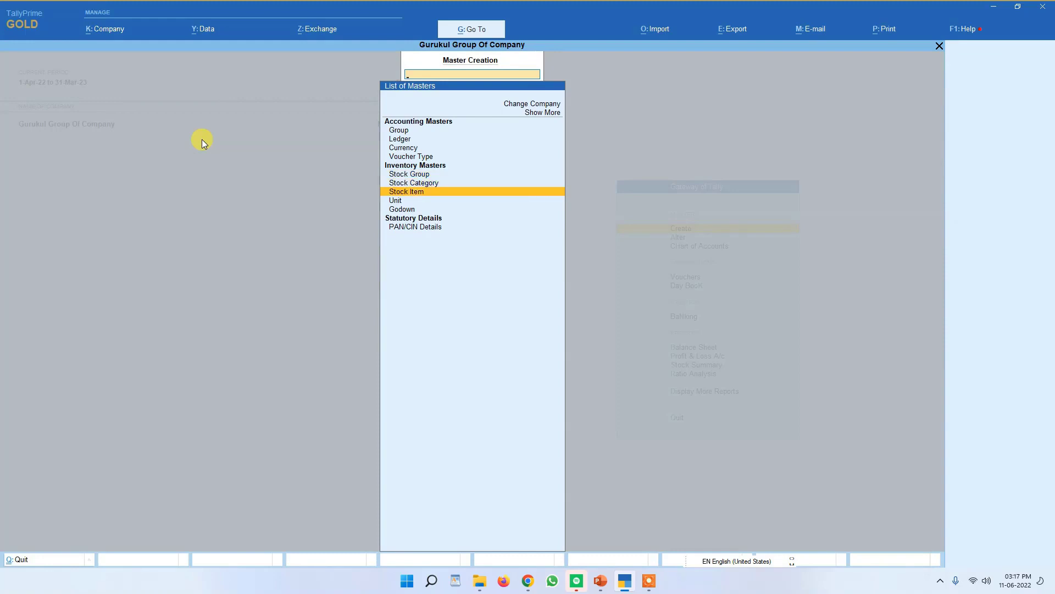
key(Down)
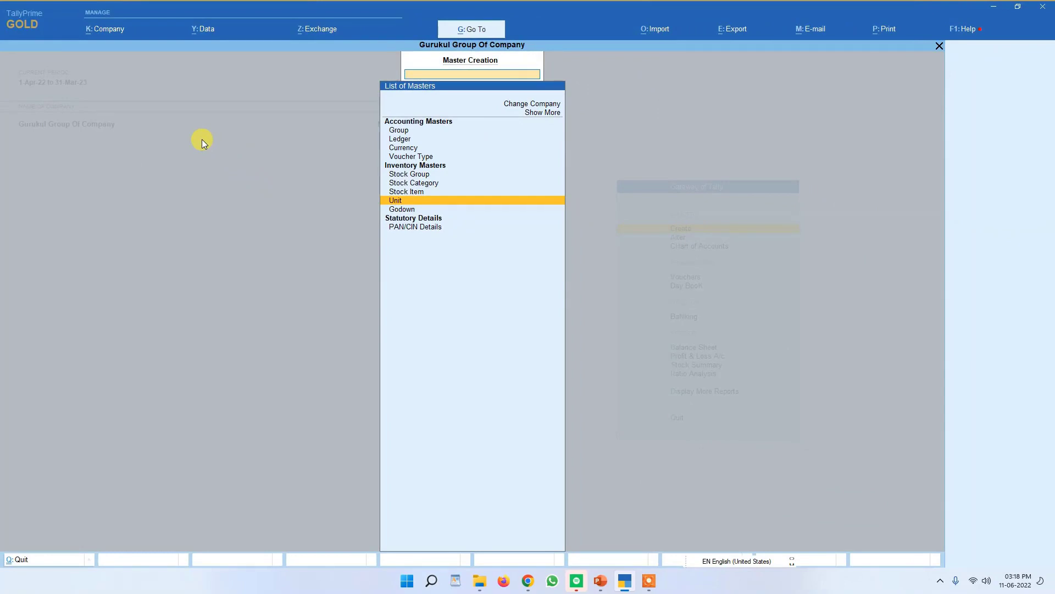
key(Return)
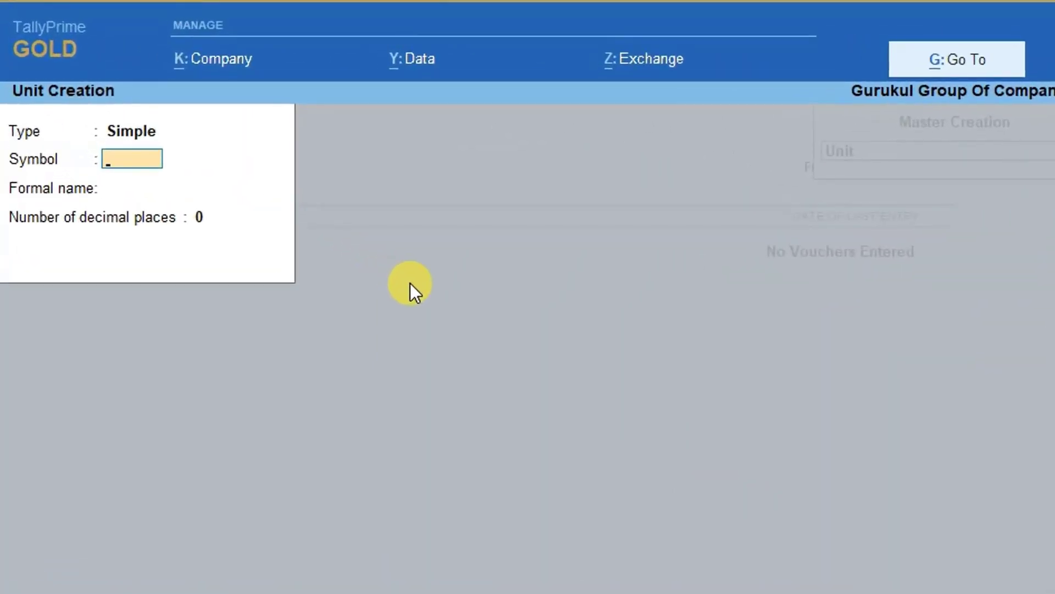
key(BackSpace)
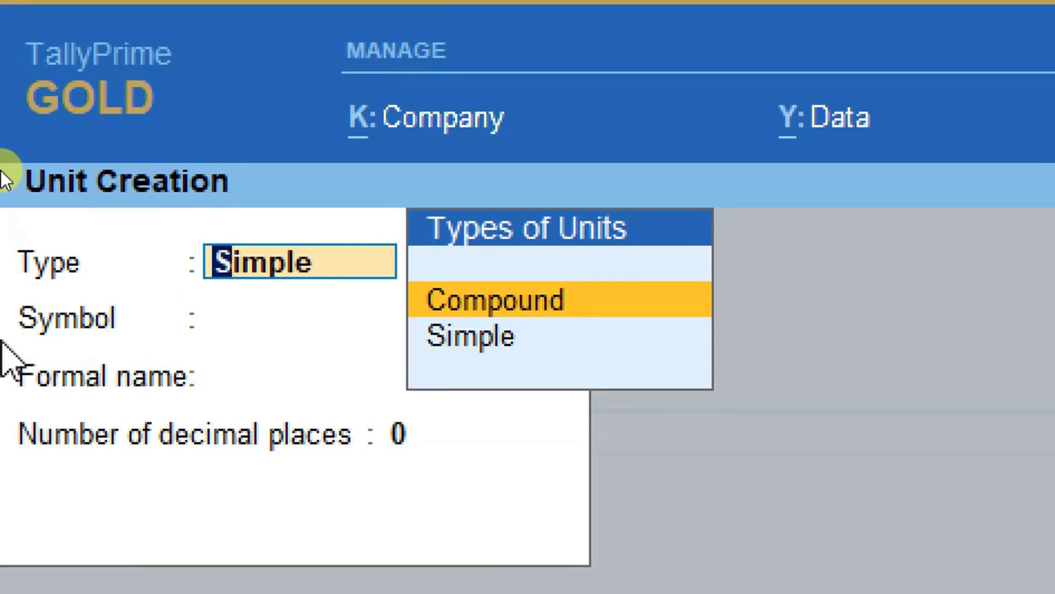
key(Down)
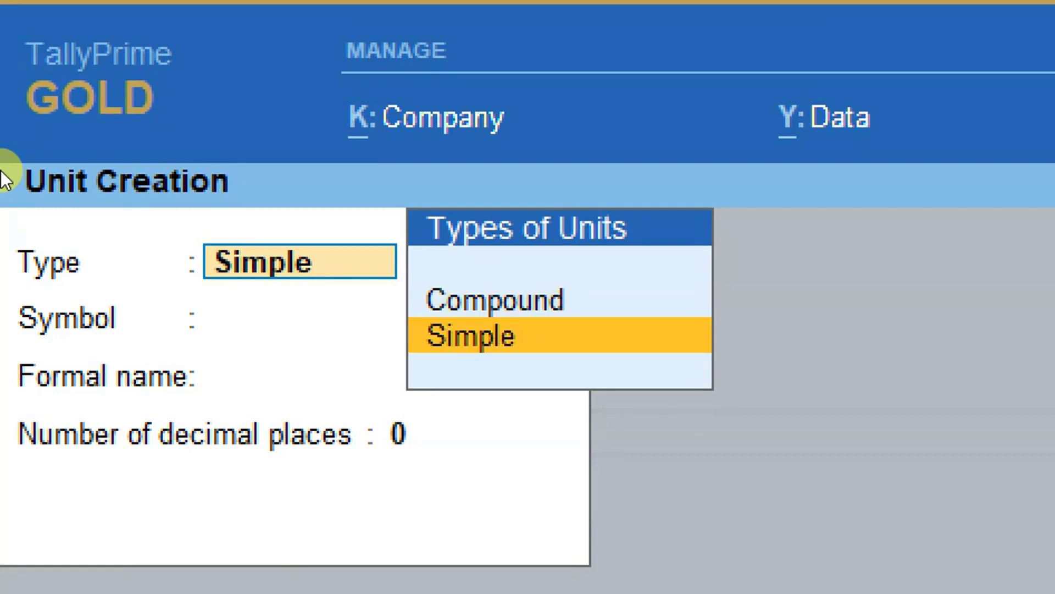
key(Return)
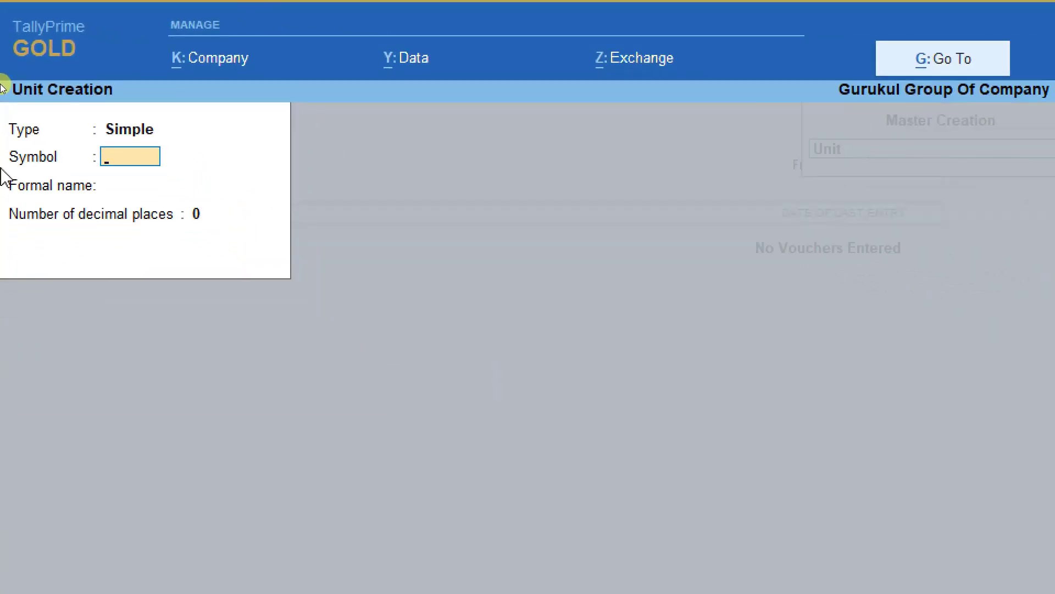
Give the unit the symbol pcs, the formal name Pieces and 0 decimal places, and save it
text(pcs)
key(Return)
text(P)
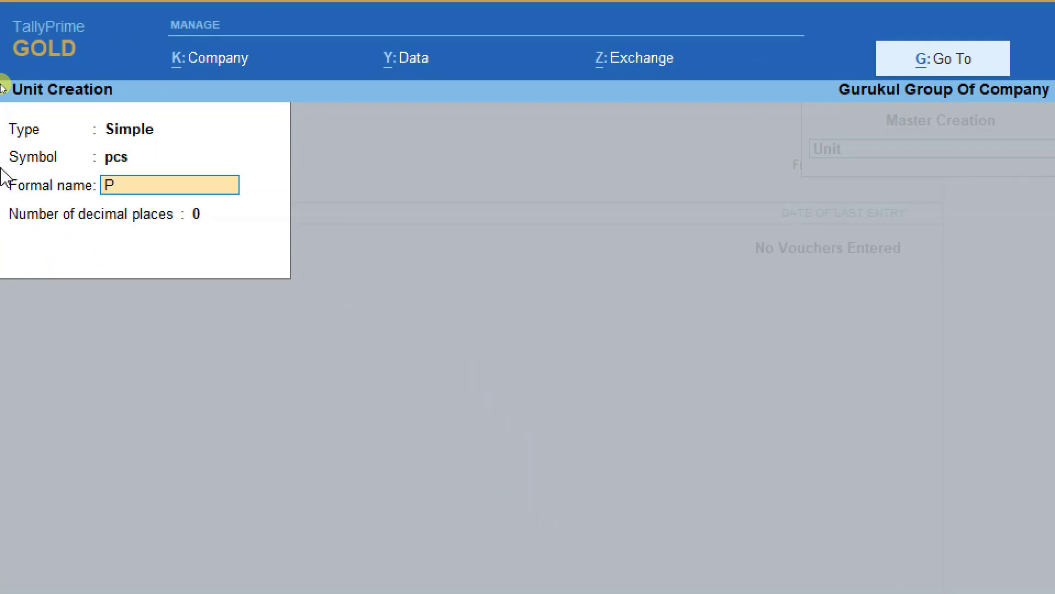
text(ieces)
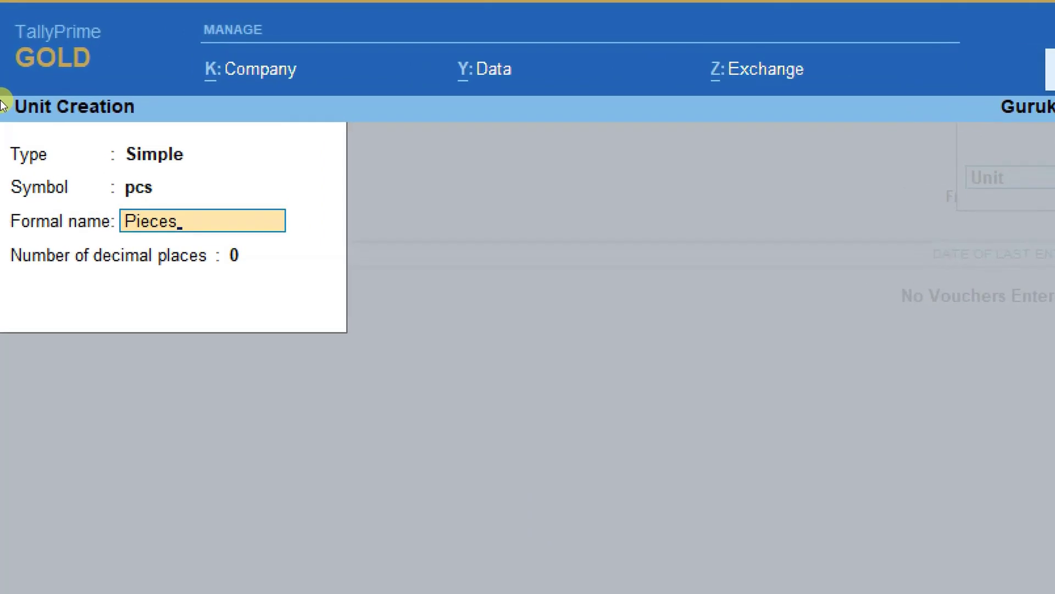
key(Return)
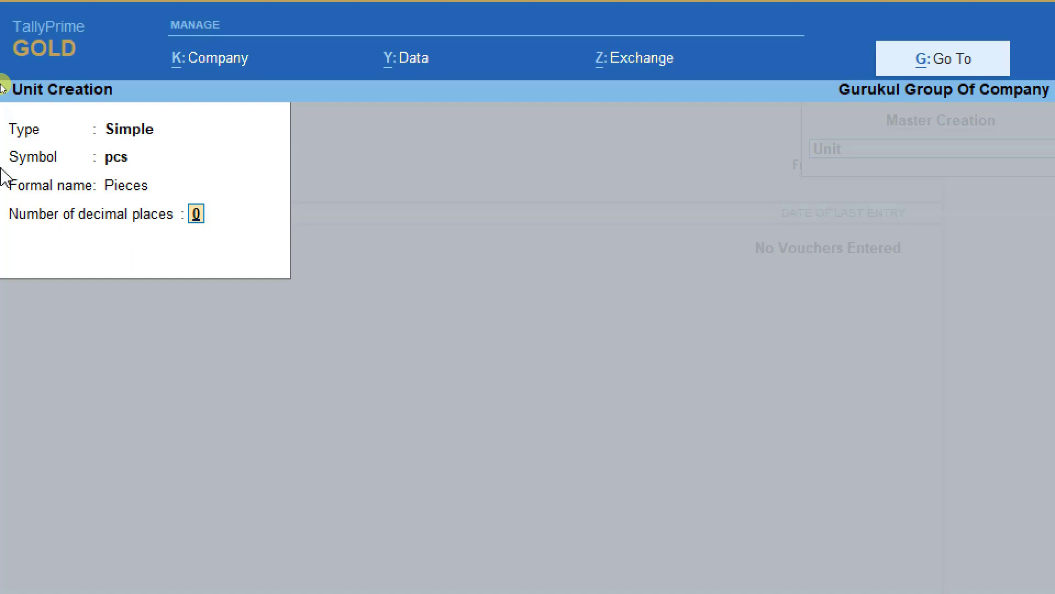
key(ctrl)
key(ctrl+4)
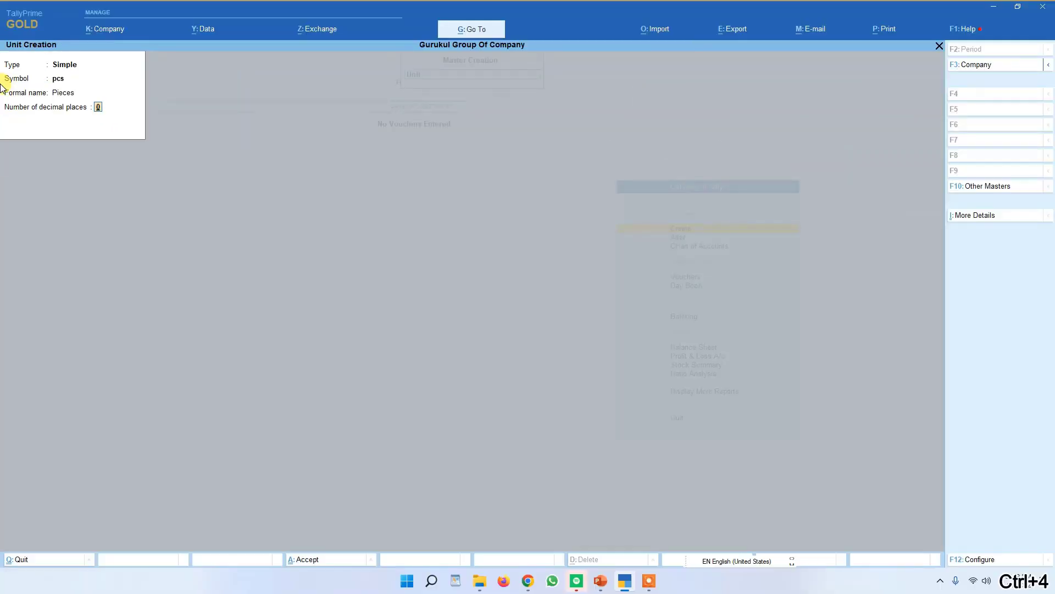
key(Return)
key(Return)
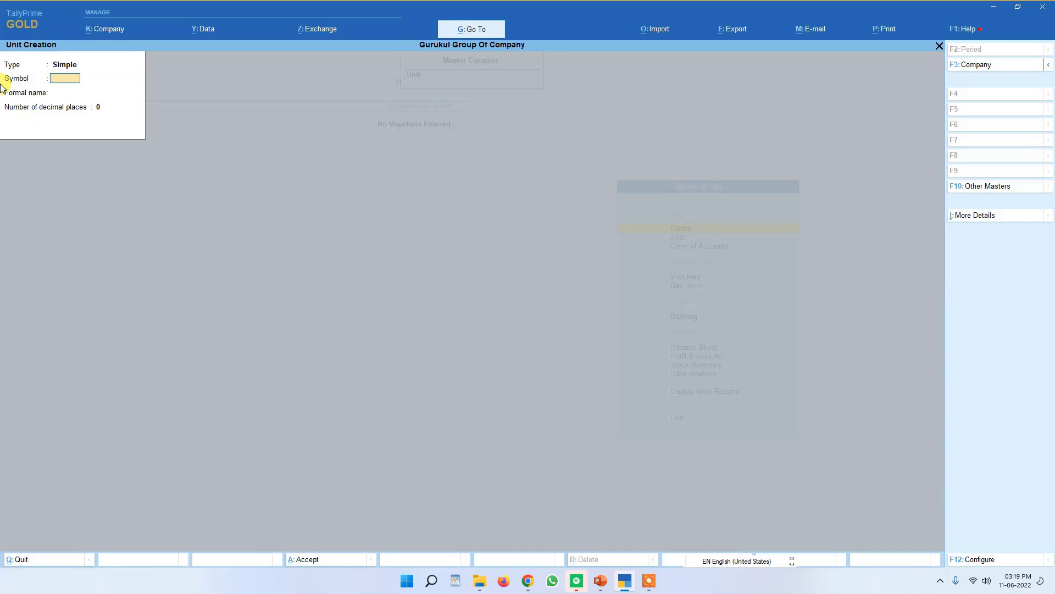
Leave unit creation and start a new stock item named Dell Laptop under the Dell group
key(ctrl+q)
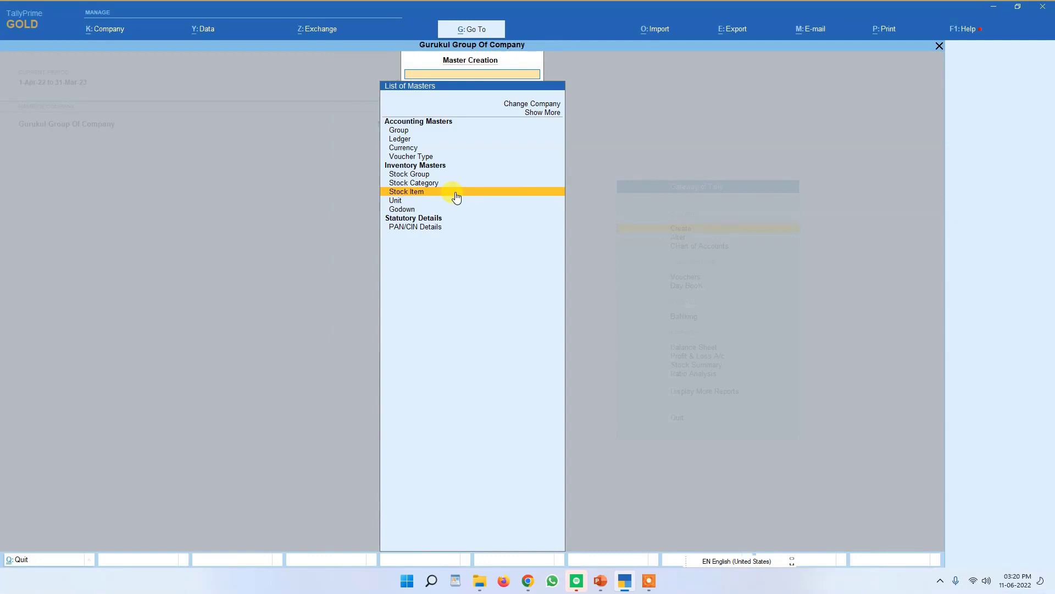
click(456, 194)
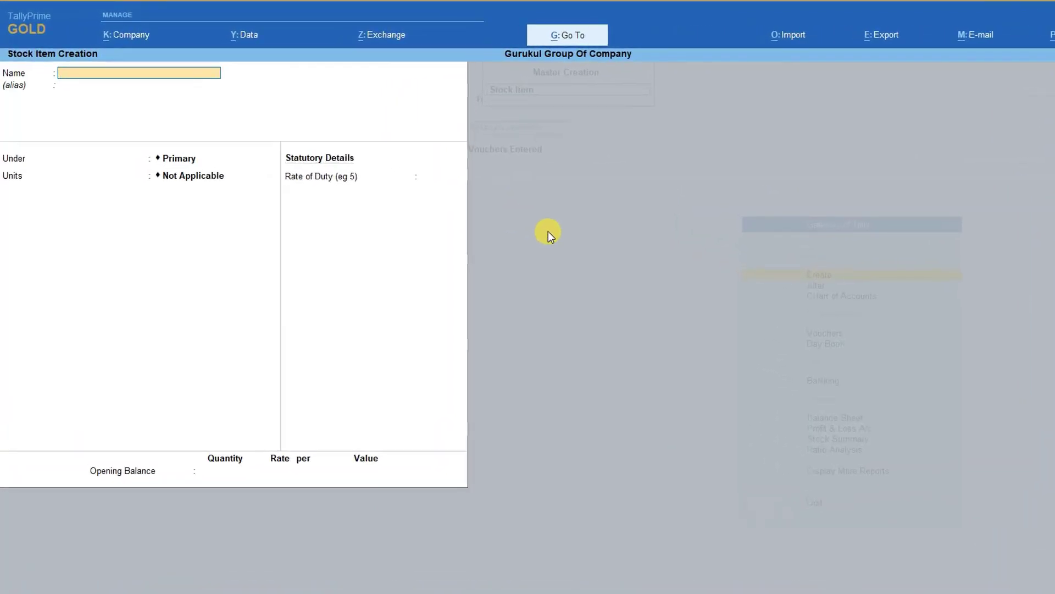
text(Dell Laptop 0)
key(BackSpace)
key(Return)
key(Return)
text(Dell)
key(Return)
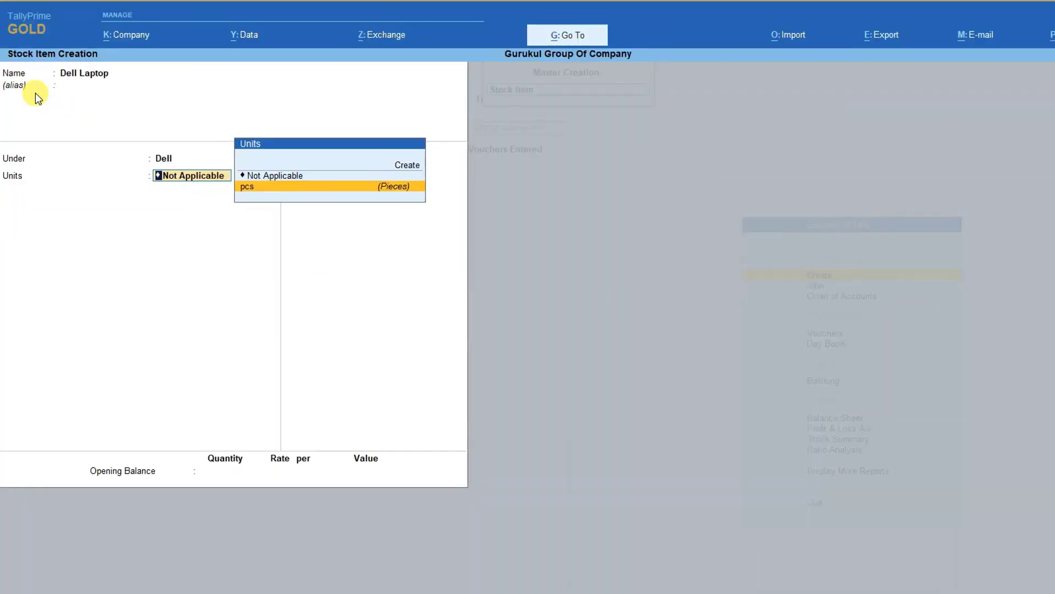
Set the Dell Laptop item's unit to pcs, leave its opening balance empty, and save it
key(Return)
key(Return)
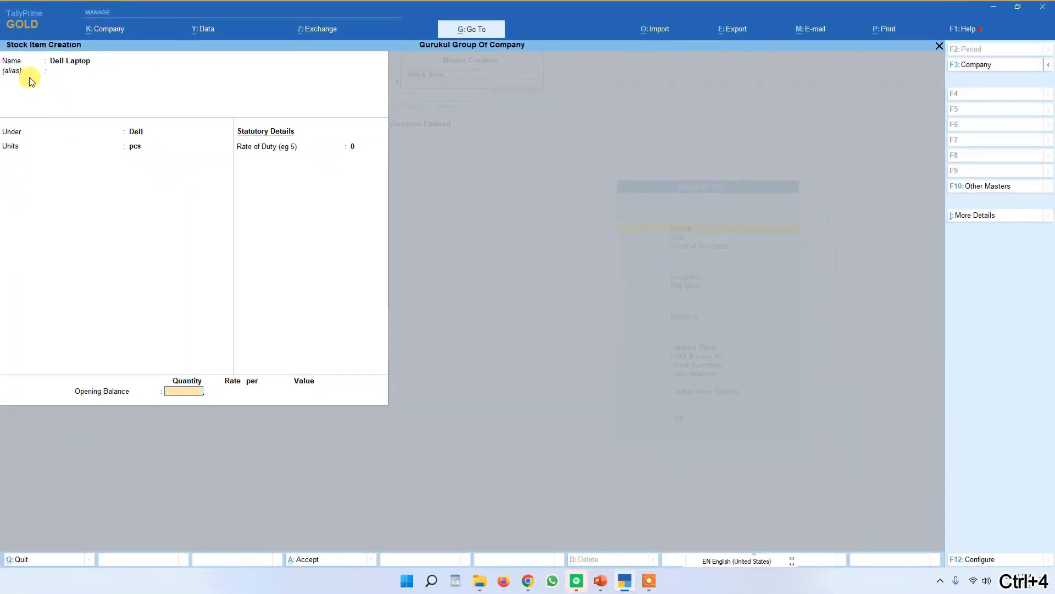
key(Return)
click(188, 416)
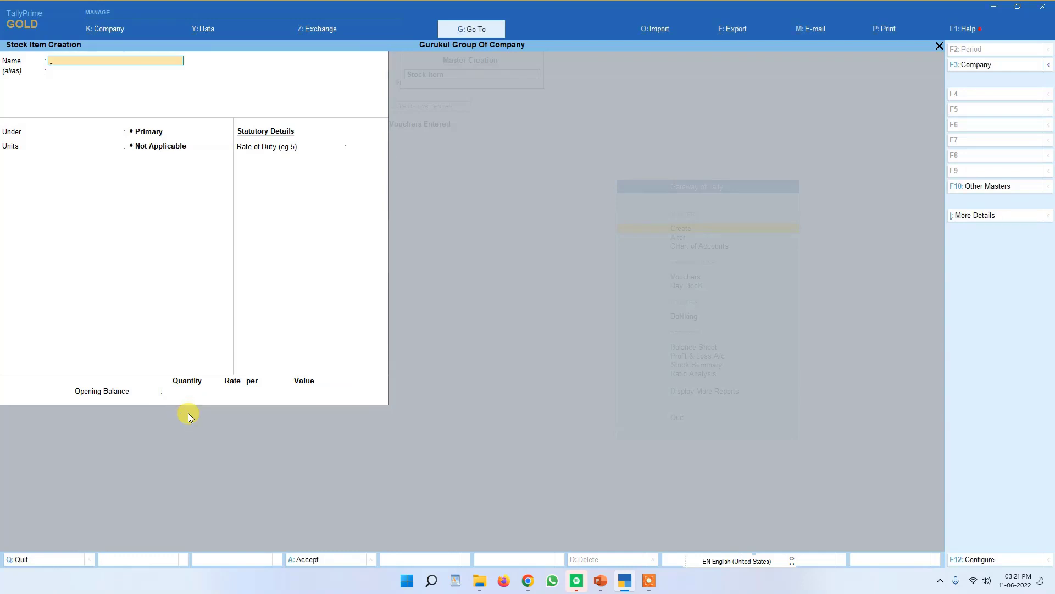
Name the new stock item Hp Laptop and place it under the Hp group
text(Hp Laptop)
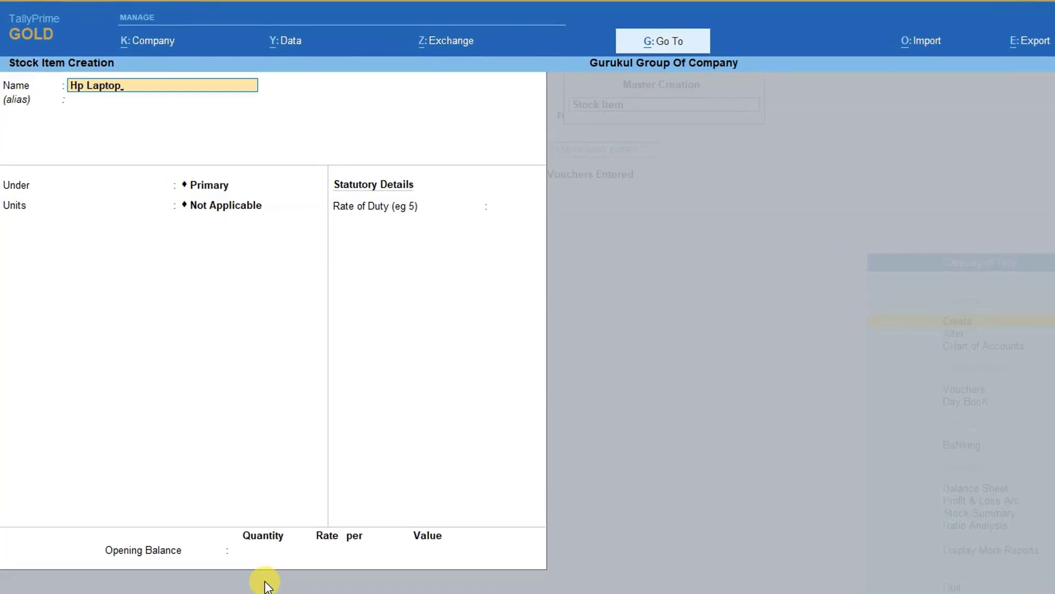
key(Return)
key(Return)
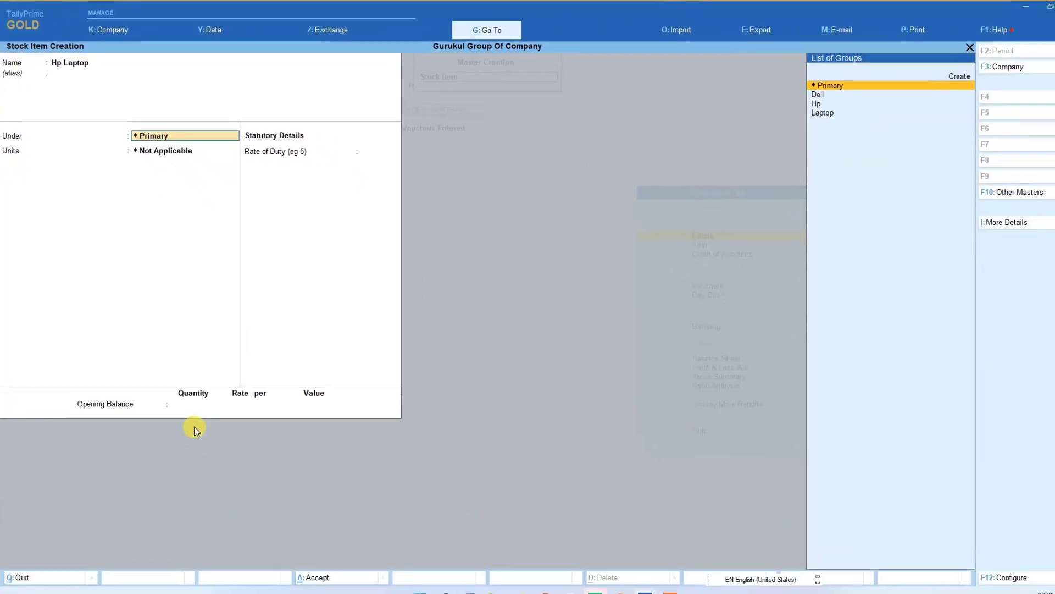
key(Down)
key(Down)
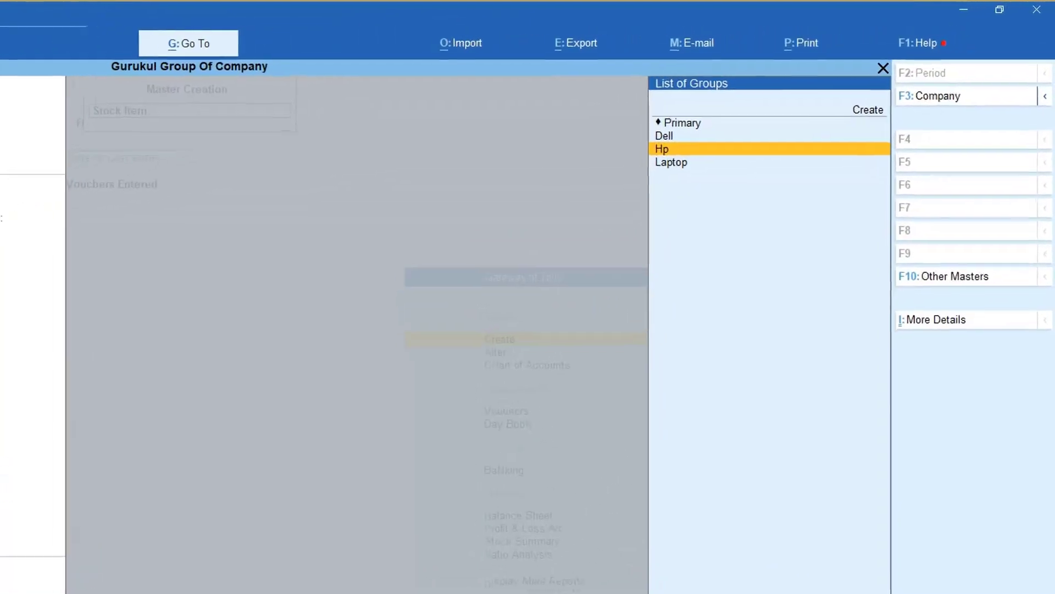
key(Return)
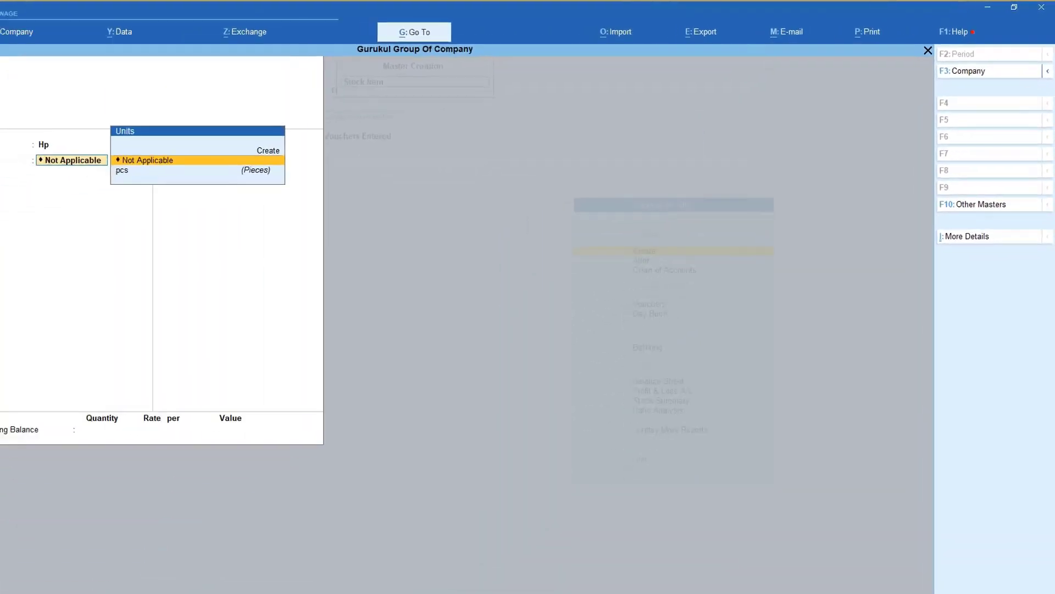
Set the Hp Laptop item's unit to pcs, leave its duty rate and opening balance empty, and save it
key(Down)
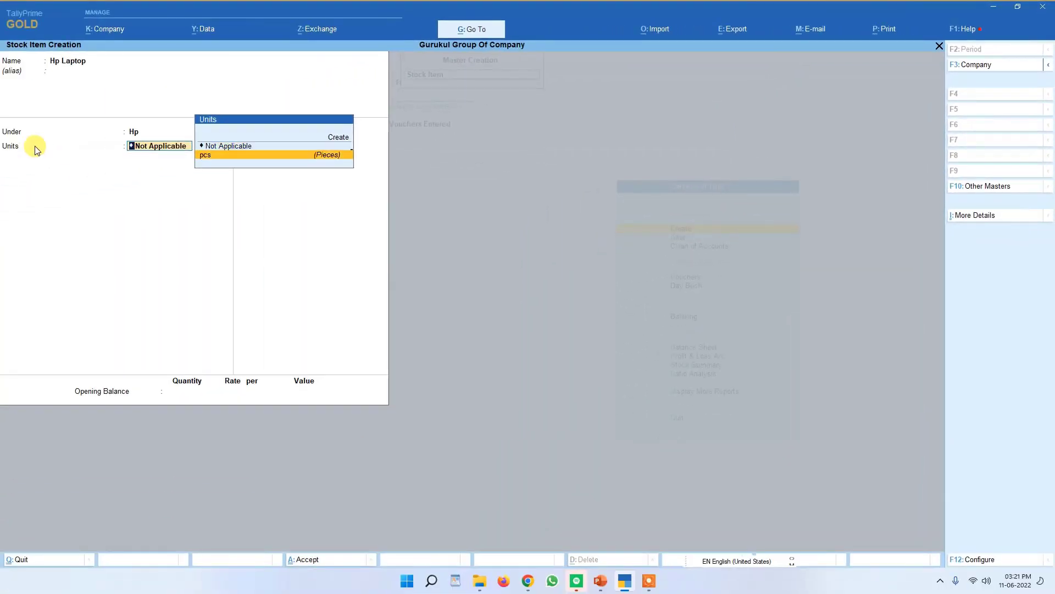
key(Return)
key(ctrl)
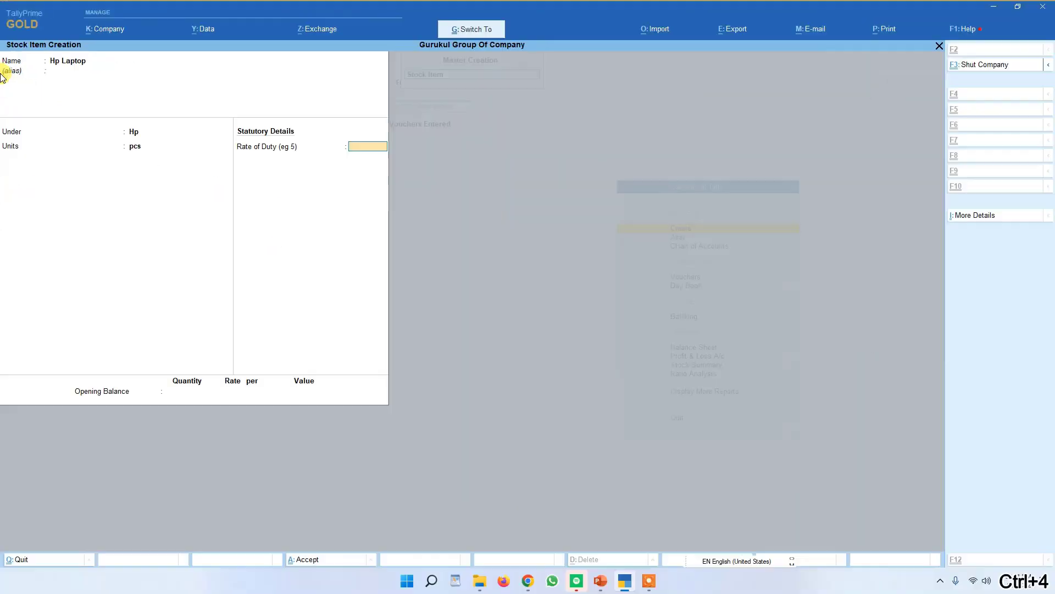
key(Return)
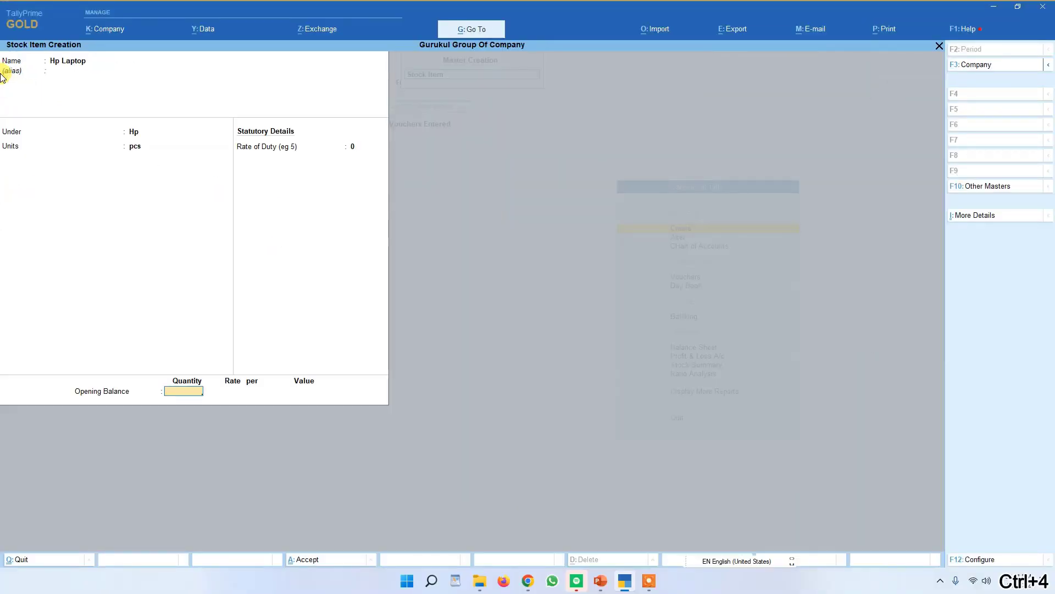
key(Return)
key(Return)
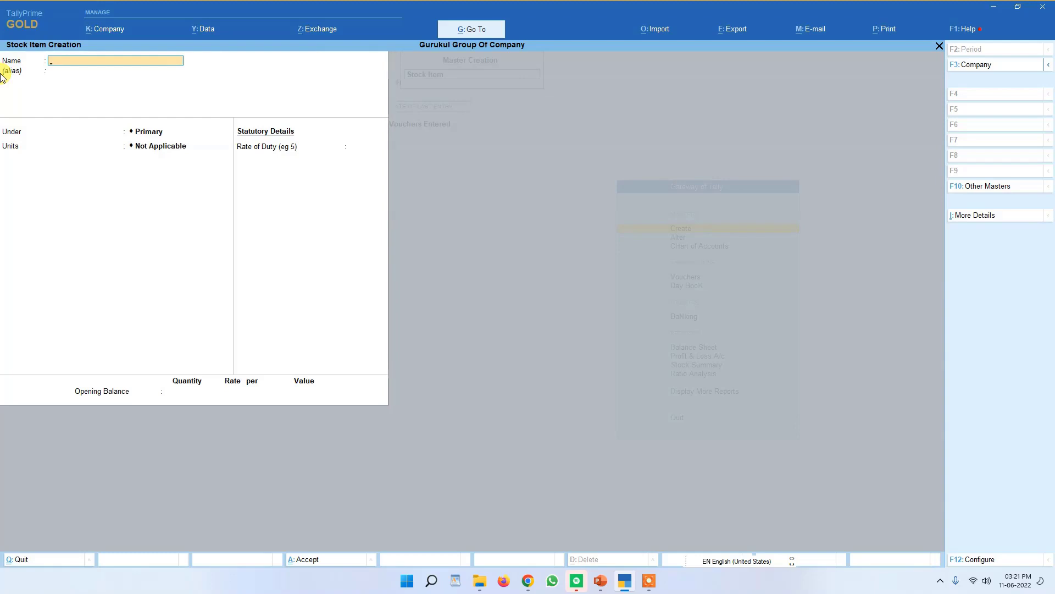
Leave stock item creation, view the stock groups available for alteration, and return to the Gateway of Tally
key(Escape)
key(y)
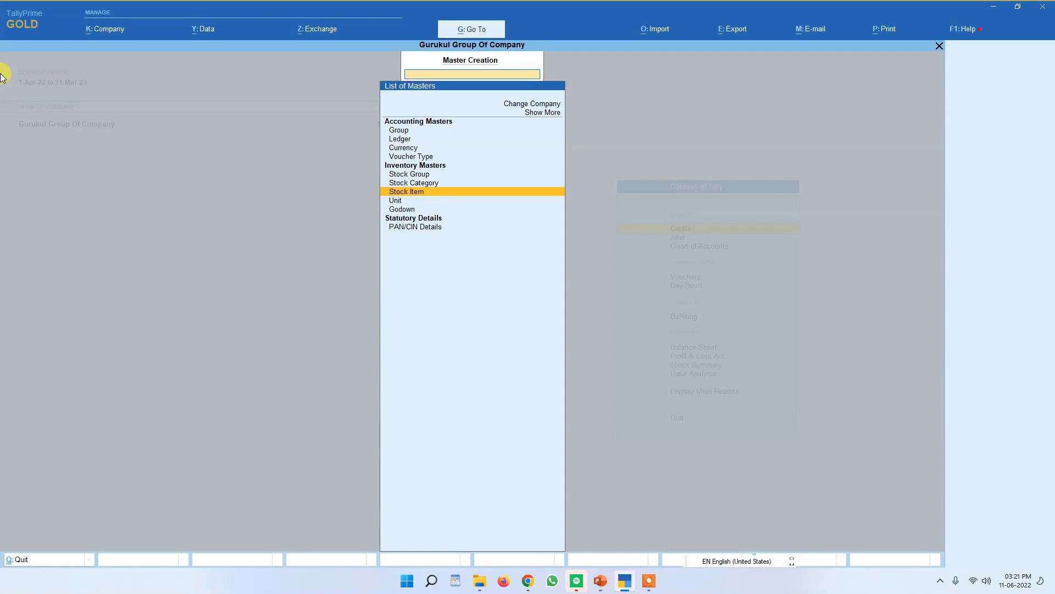
key(Escape)
key(Down)
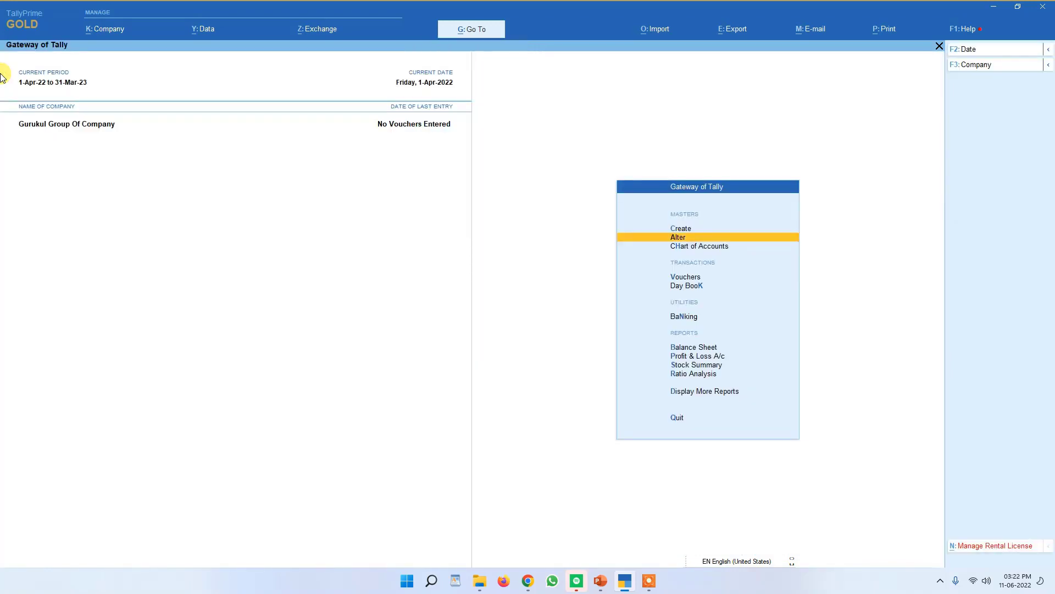
key(Return)
key(Down)
key(Down)
key(Down)
key(Down)
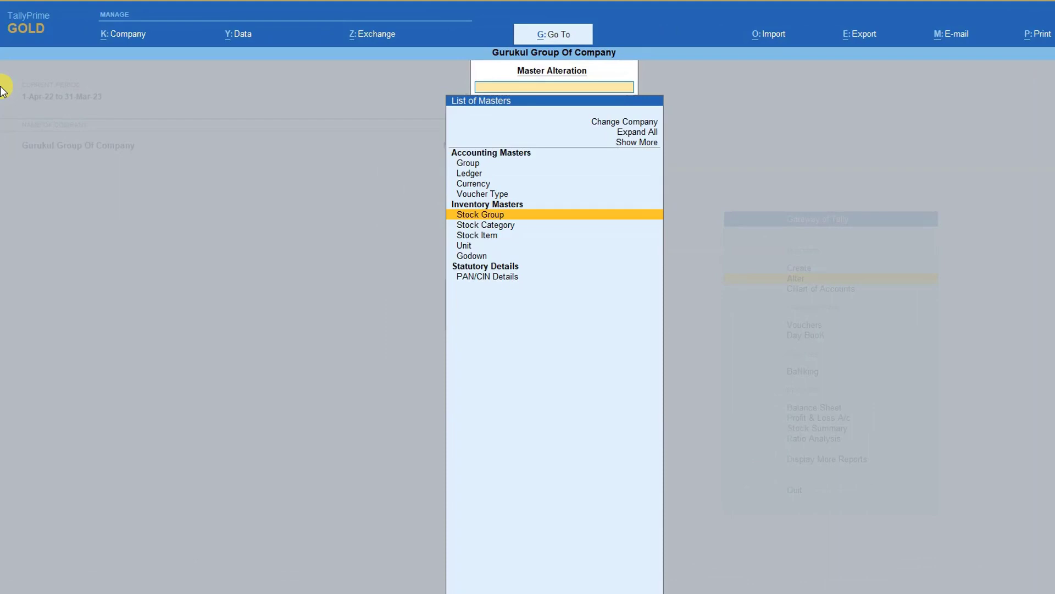
key(Return)
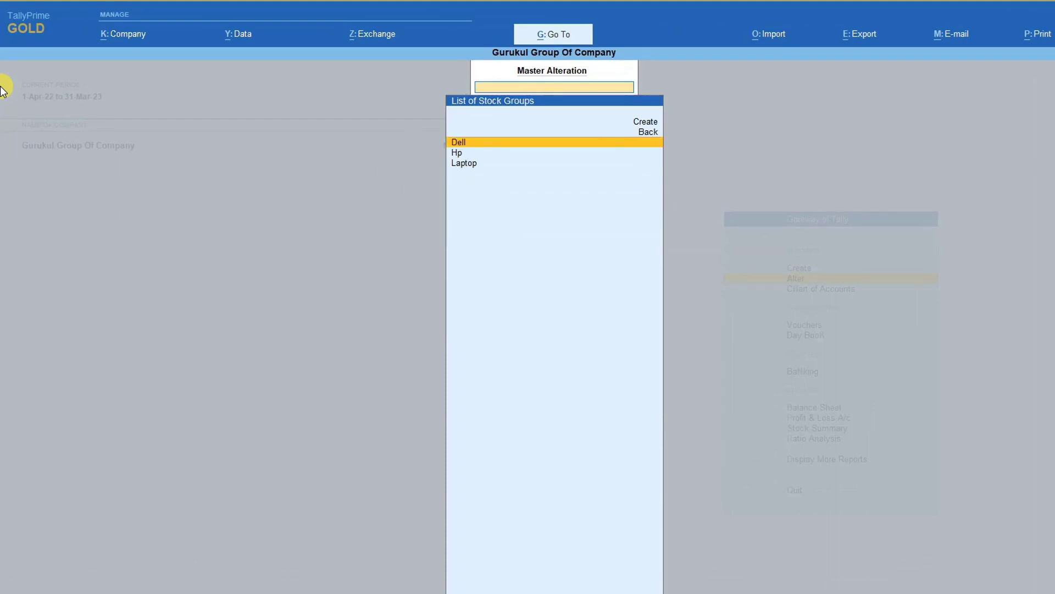
key(Escape)
key(Escape)
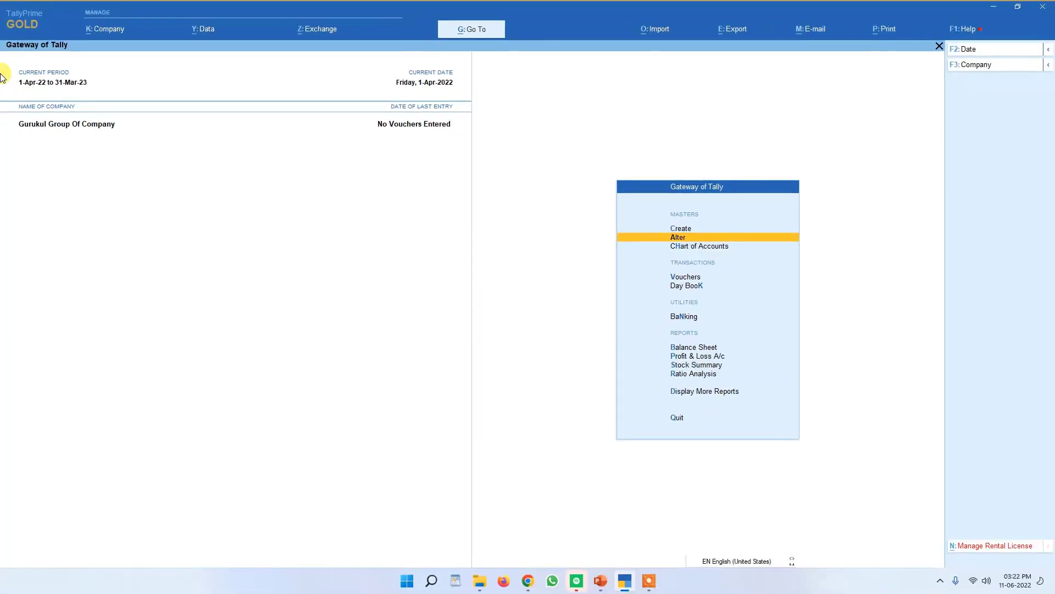
View the units of measure available for alteration
key(Return)
key(Down)
key(Down)
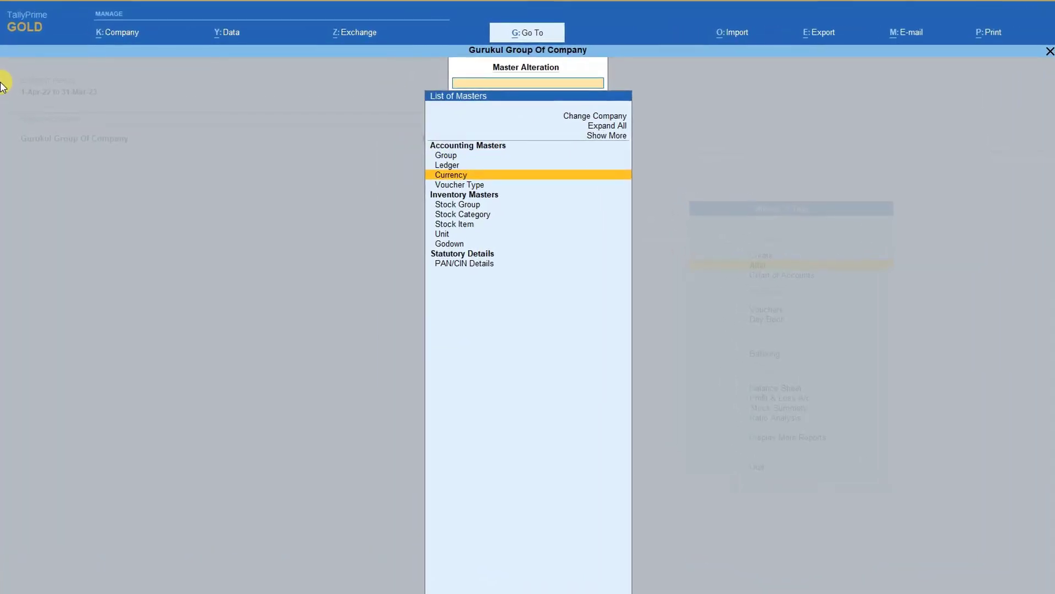
key(Down)
key(Down)
key(Down)
key(Down)
key(Down)
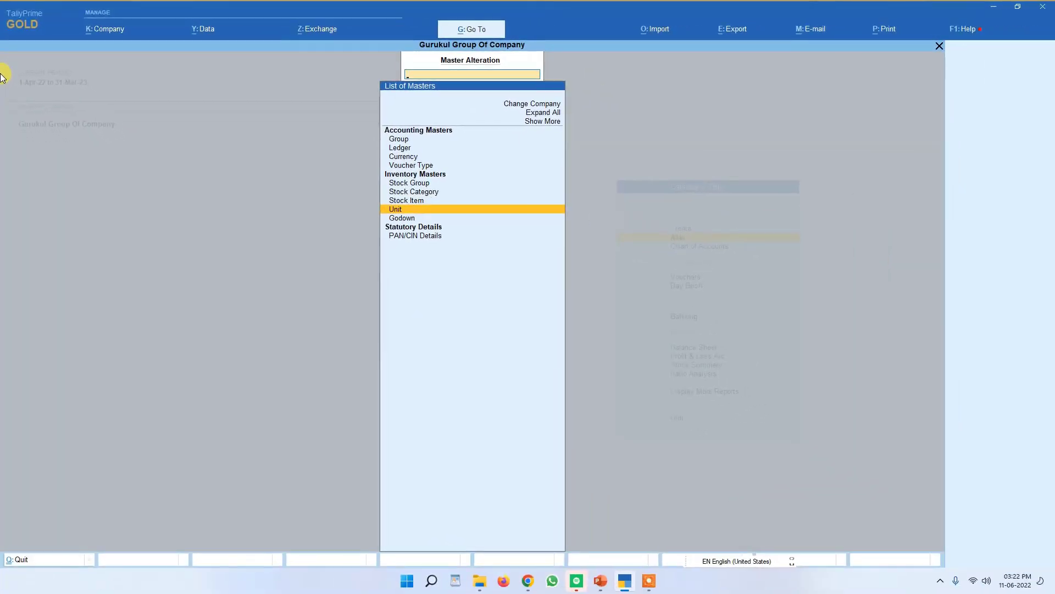
key(Return)
key(ctrl+4)
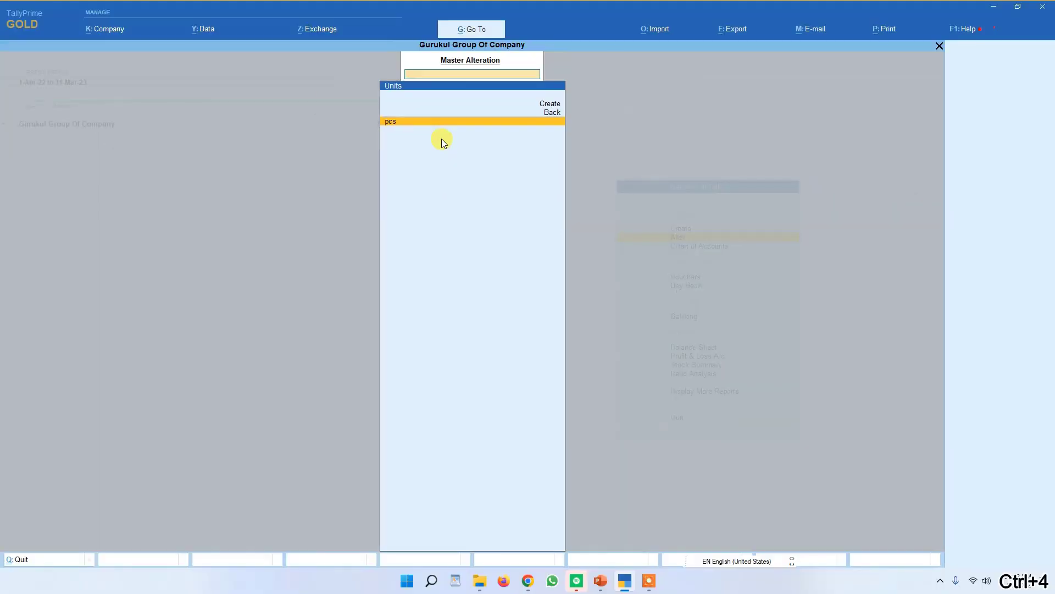
Go back to the list of masters, view the stock items available for alteration, and leave the list
click(552, 114)
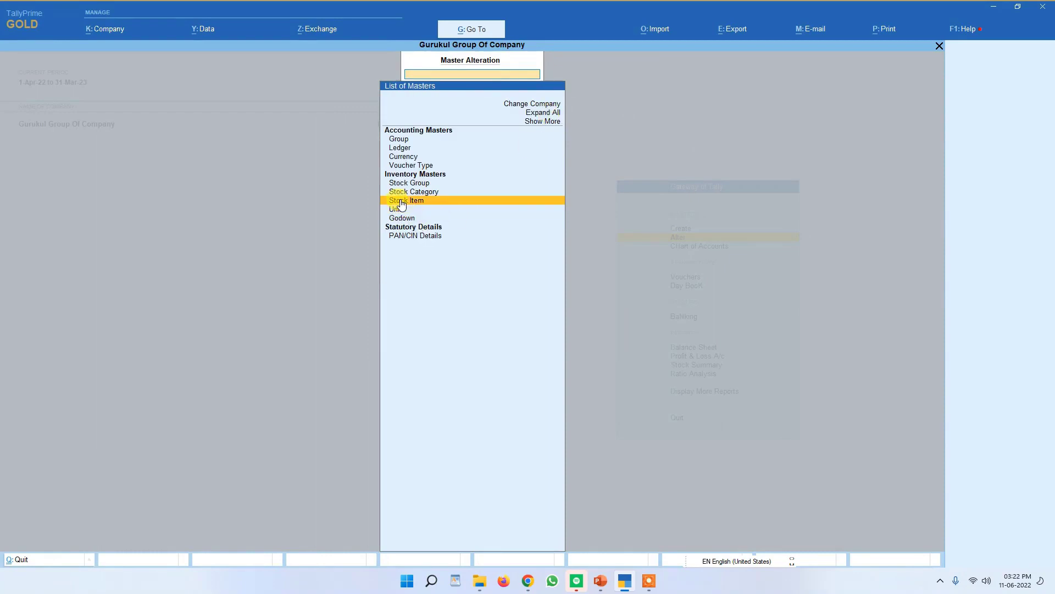
click(445, 201)
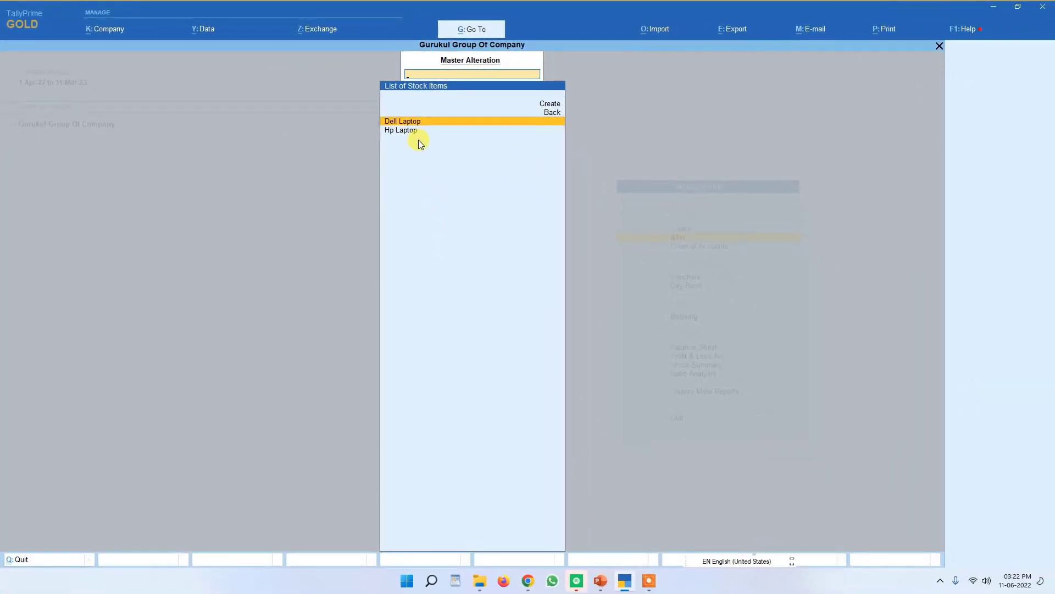
key(Escape)
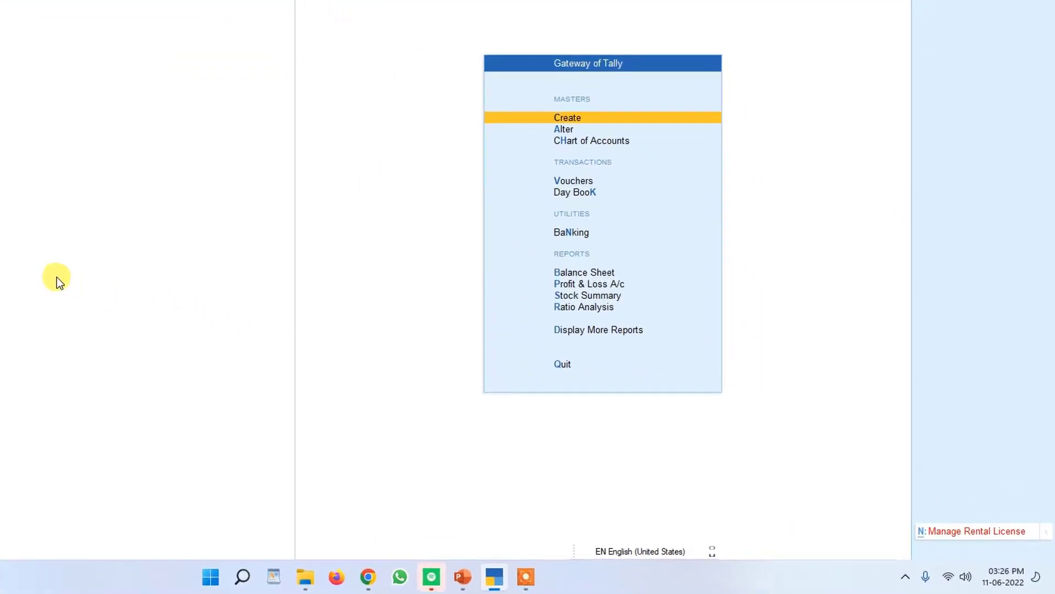
Open the list of stock items from the Chart of Accounts
key(Down)
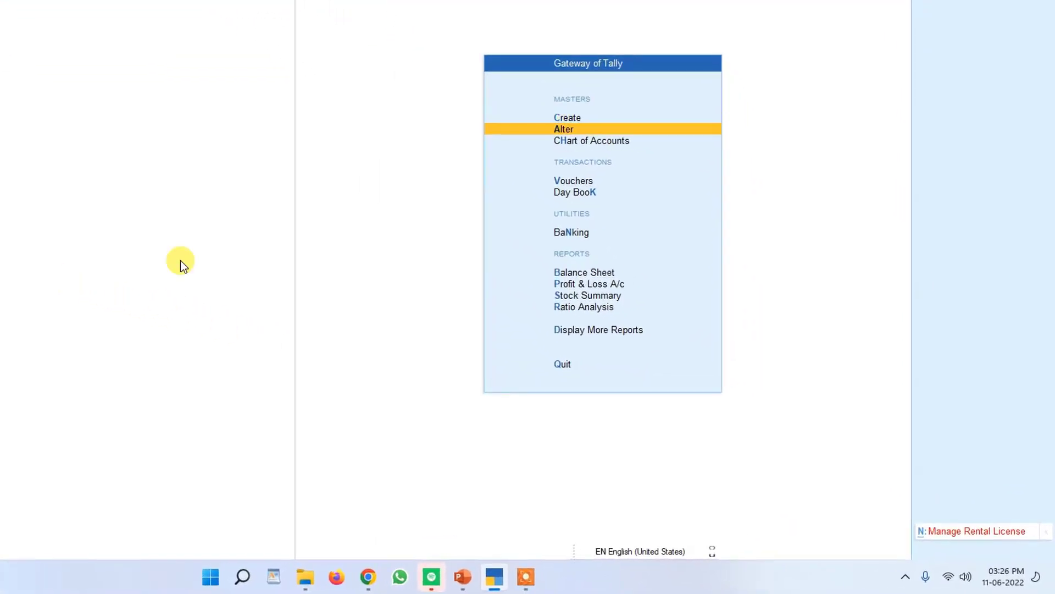
key(Down)
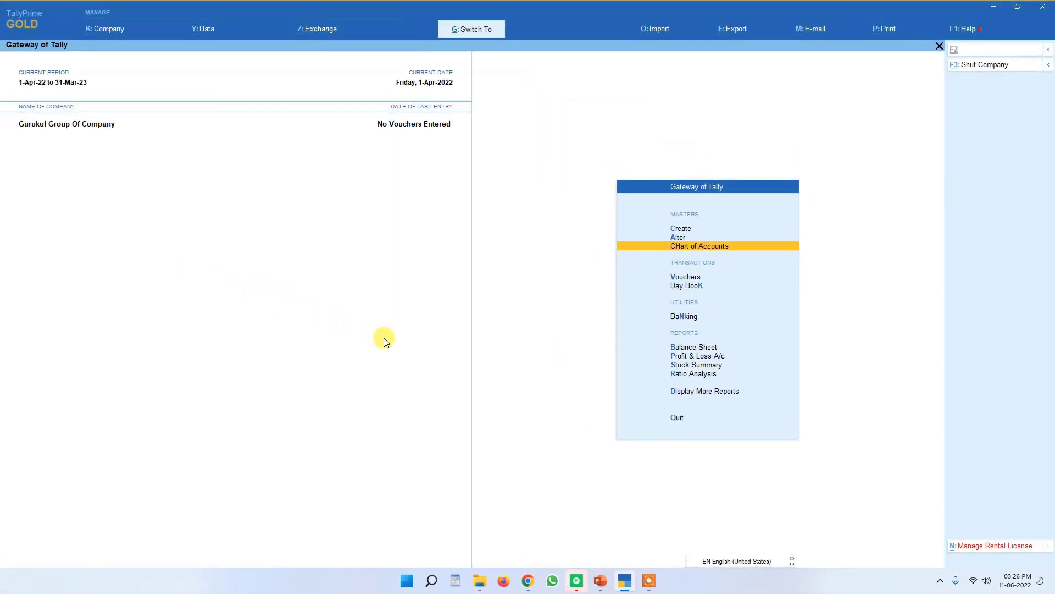
key(ctrl+4)
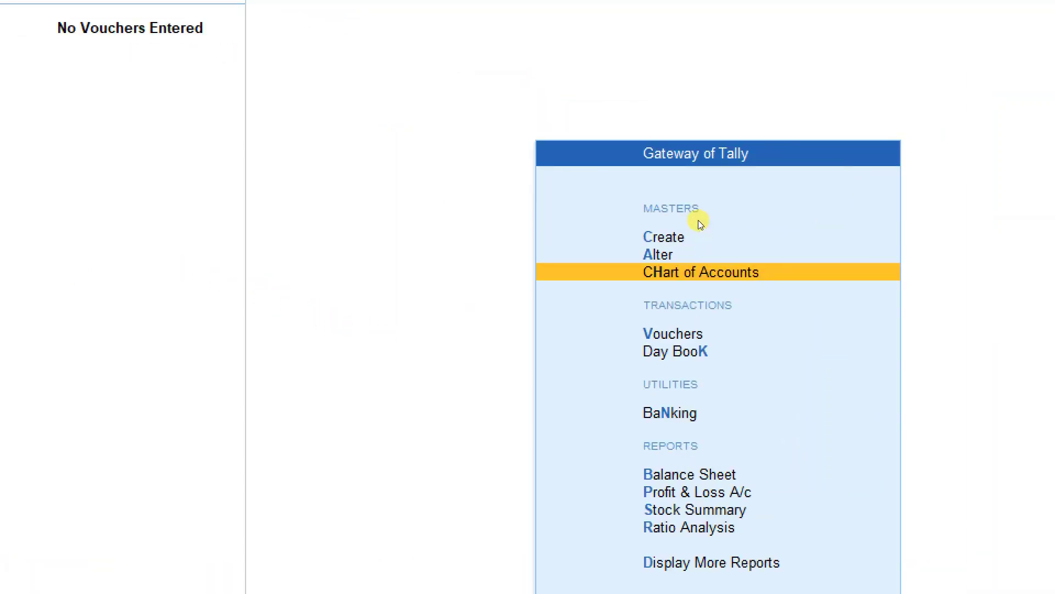
key(Return)
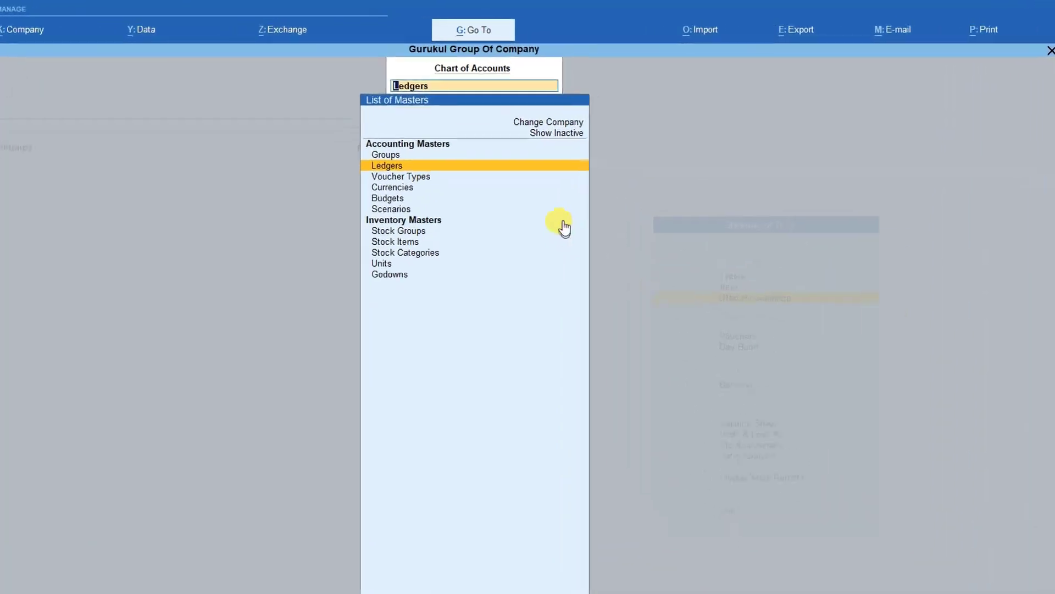
key(Down)
key(Down)
key(Down)
key(Down)
key(Down)
key(Down)
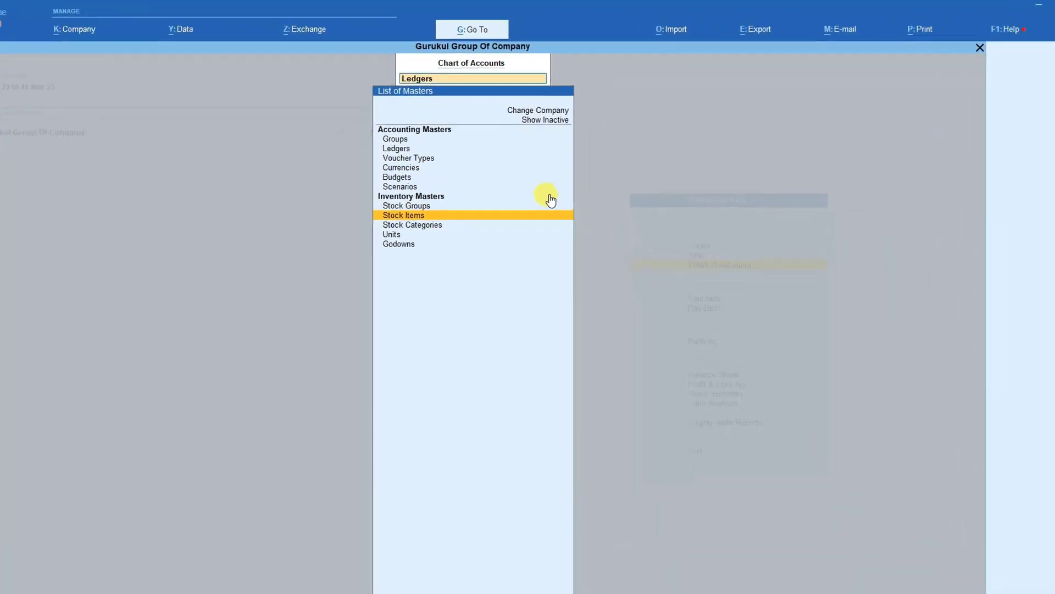
key(Return)
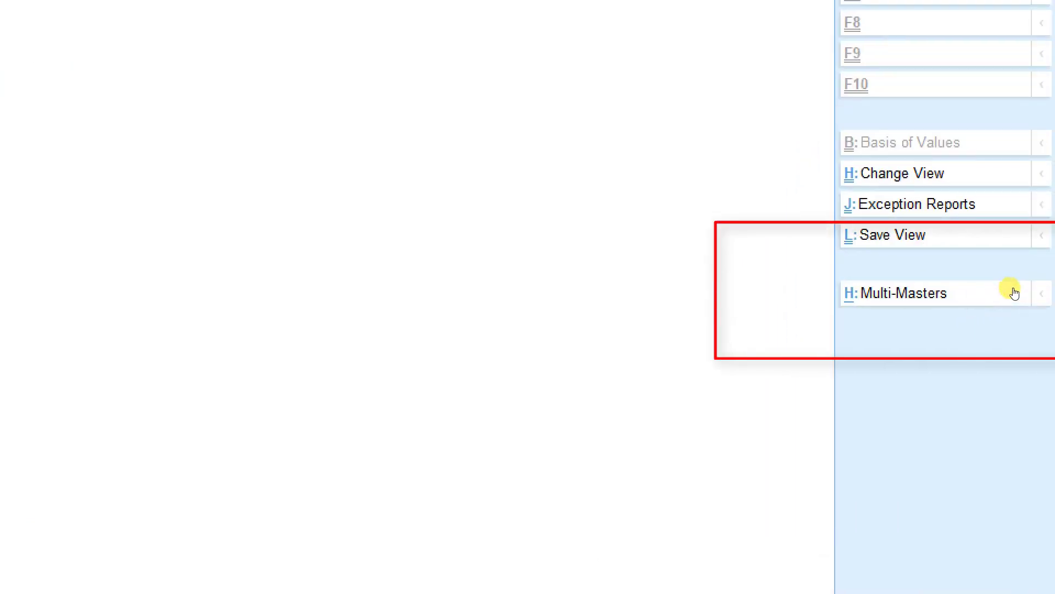
key(ctrl+4)
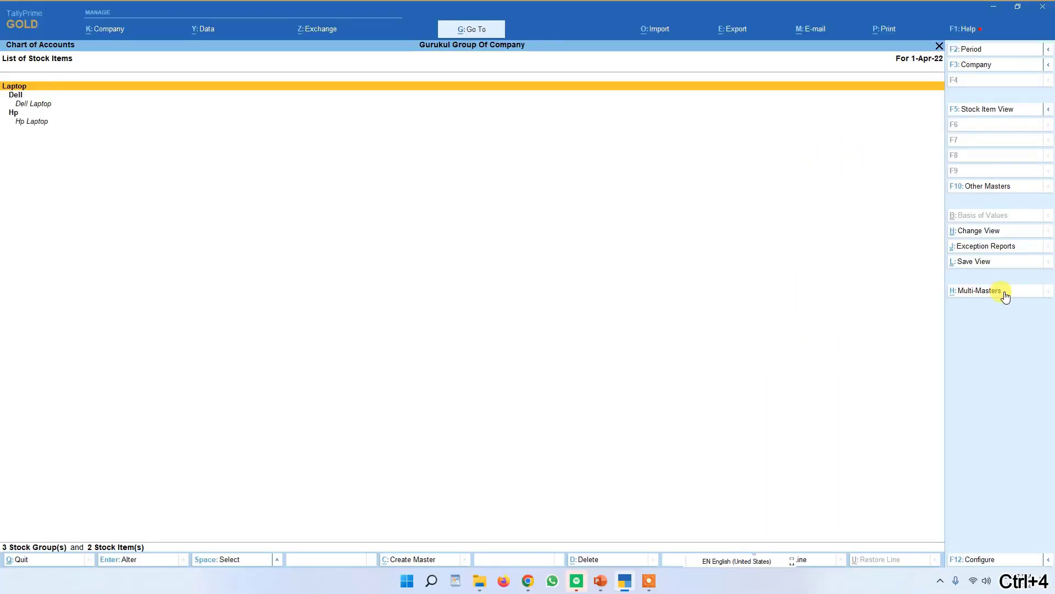
Start Multi Create for stock items and set the parent group to Dell
click(1004, 292)
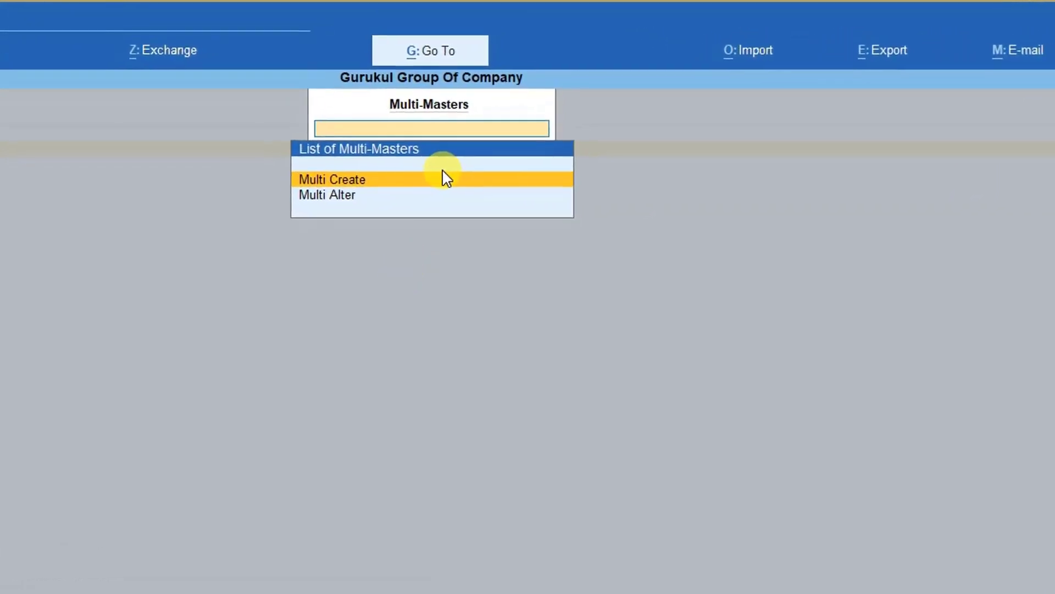
key(ctrl+4)
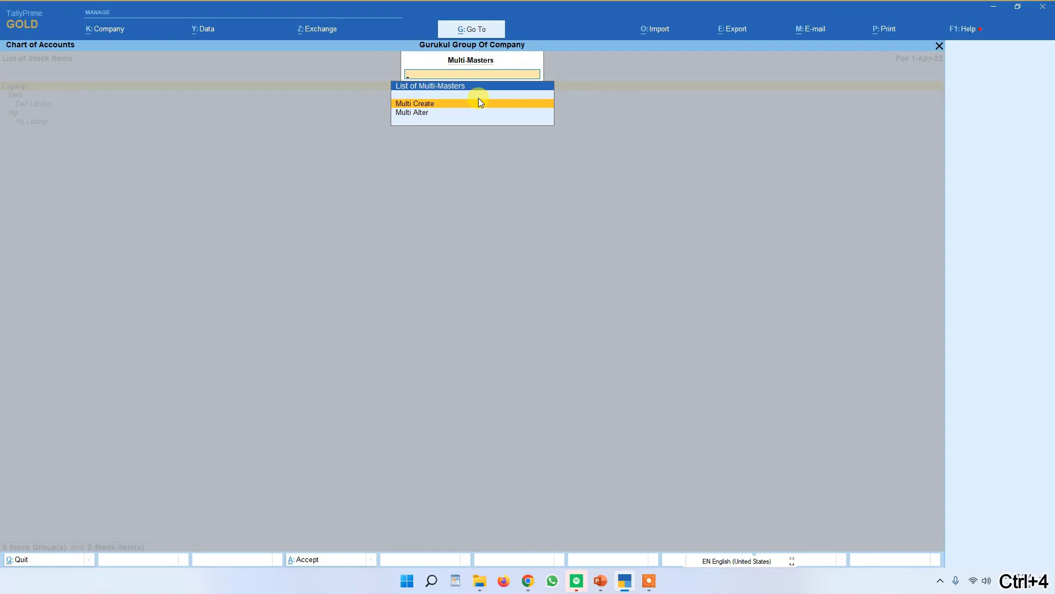
click(478, 101)
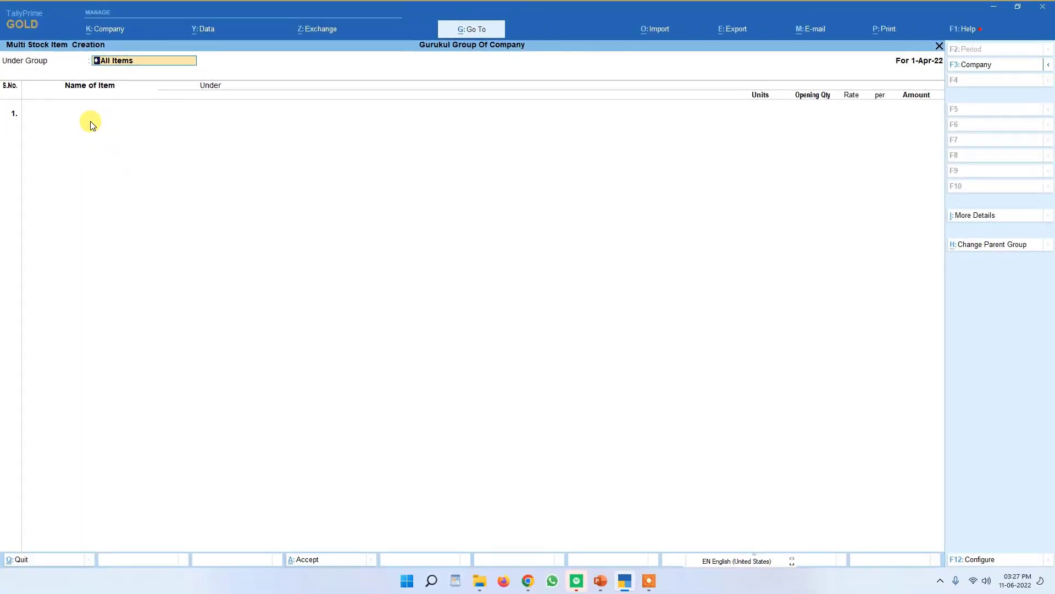
key(BackSpace)
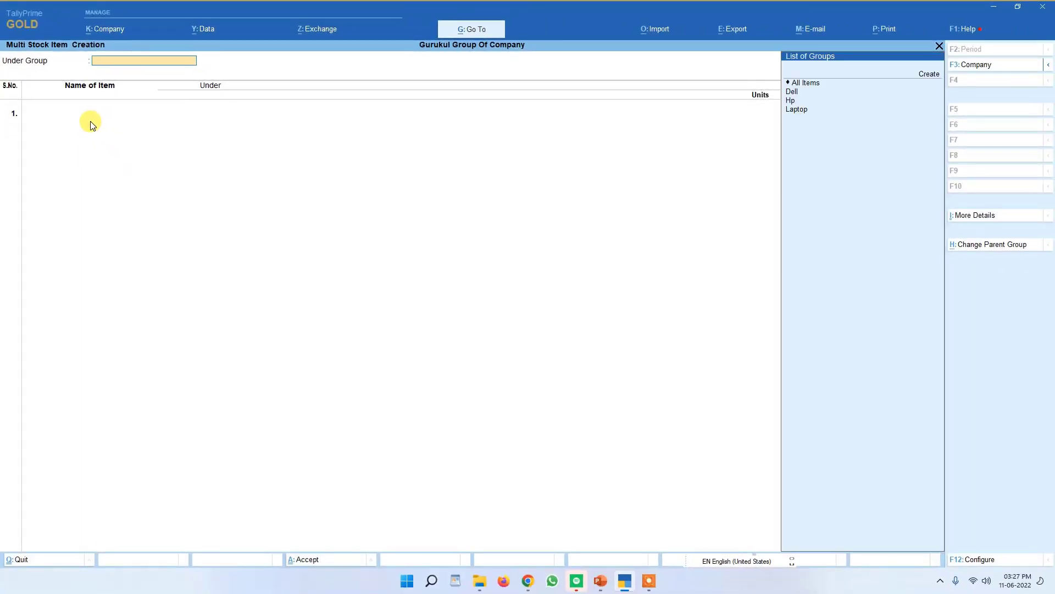
key(Up)
key(Down)
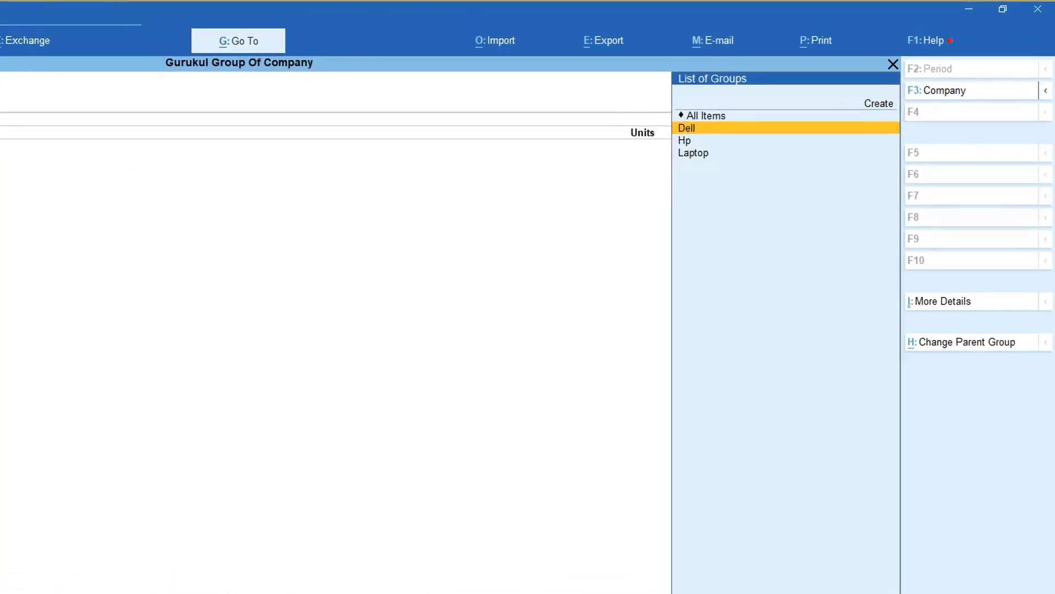
key(Return)
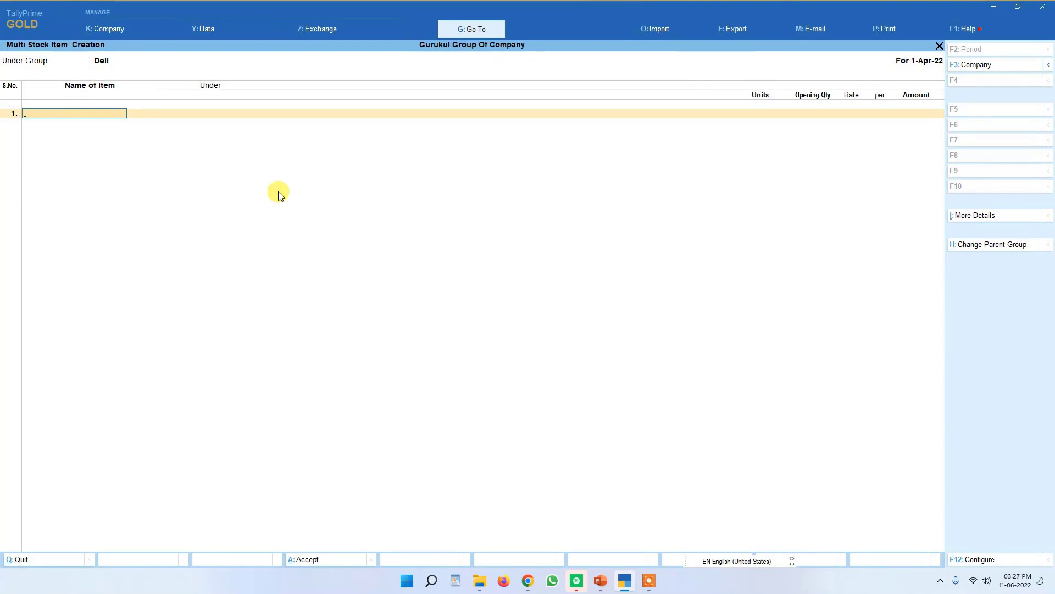
Add the stock item Del Inspiron 15 3000 with the unit pcs and no opening quantity
text(Del )
text(Ins)
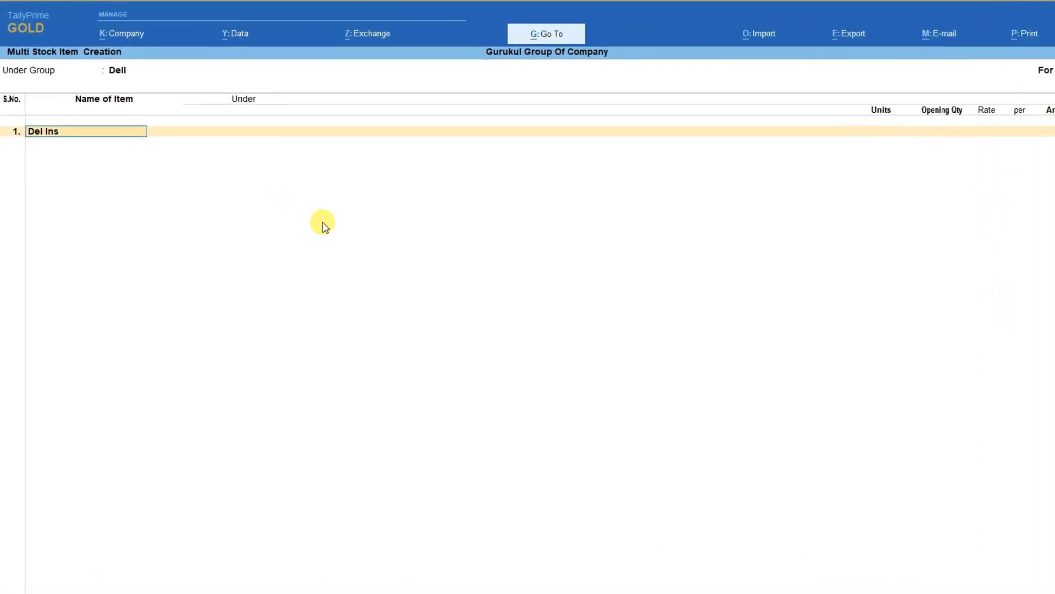
text(pi)
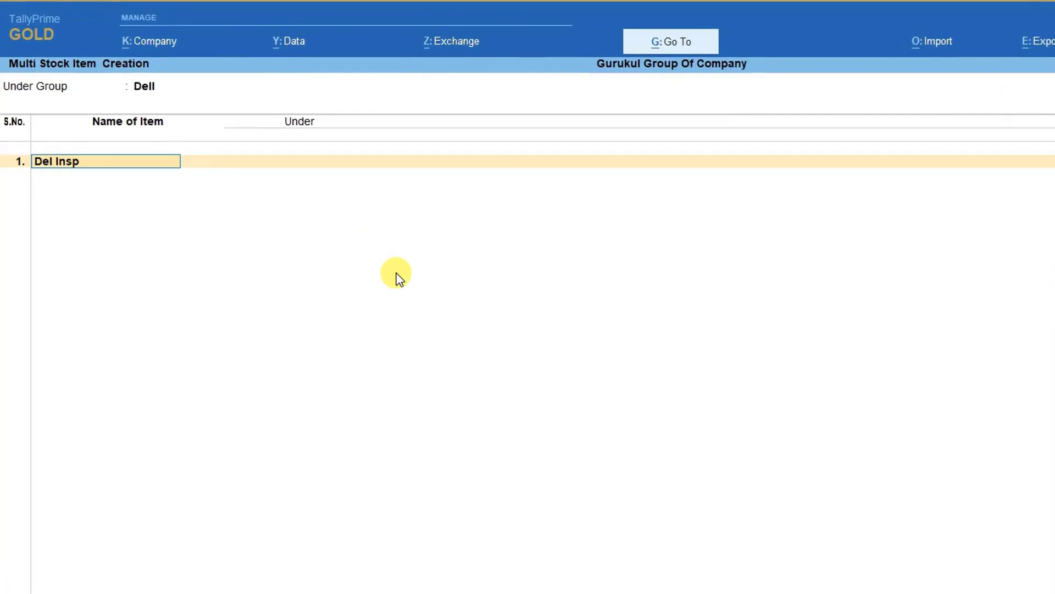
text(ron)
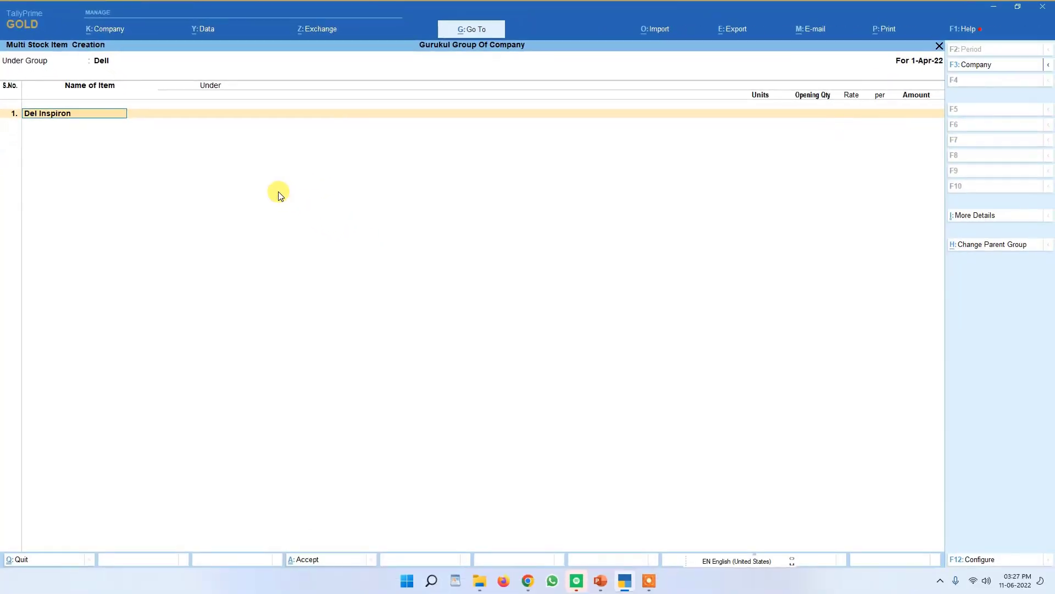
text(135)
key(BackSpace)
key(BackSpace)
text(5 300)
key(Return)
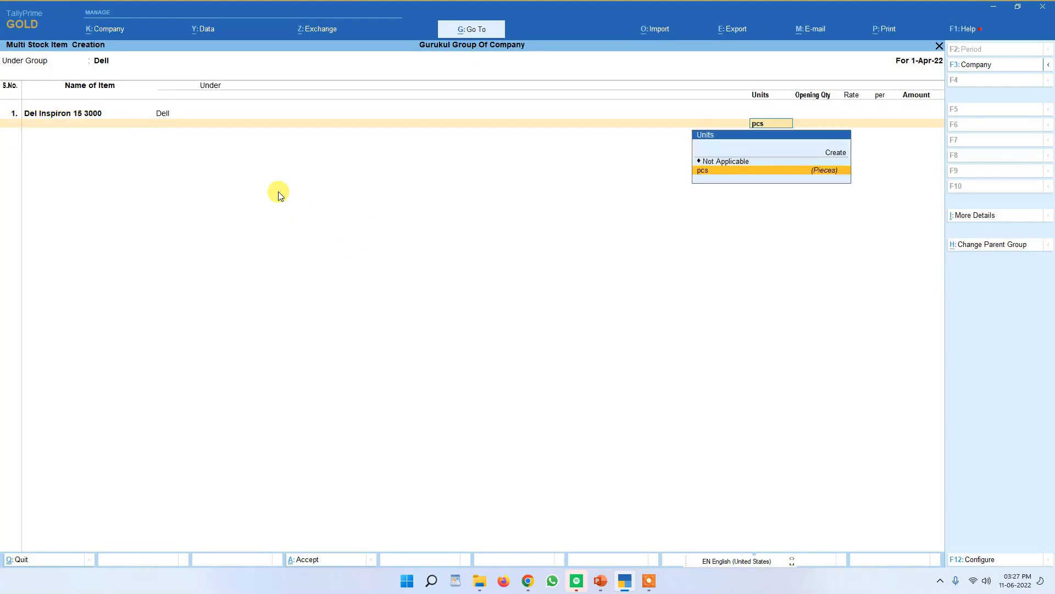
key(Return)
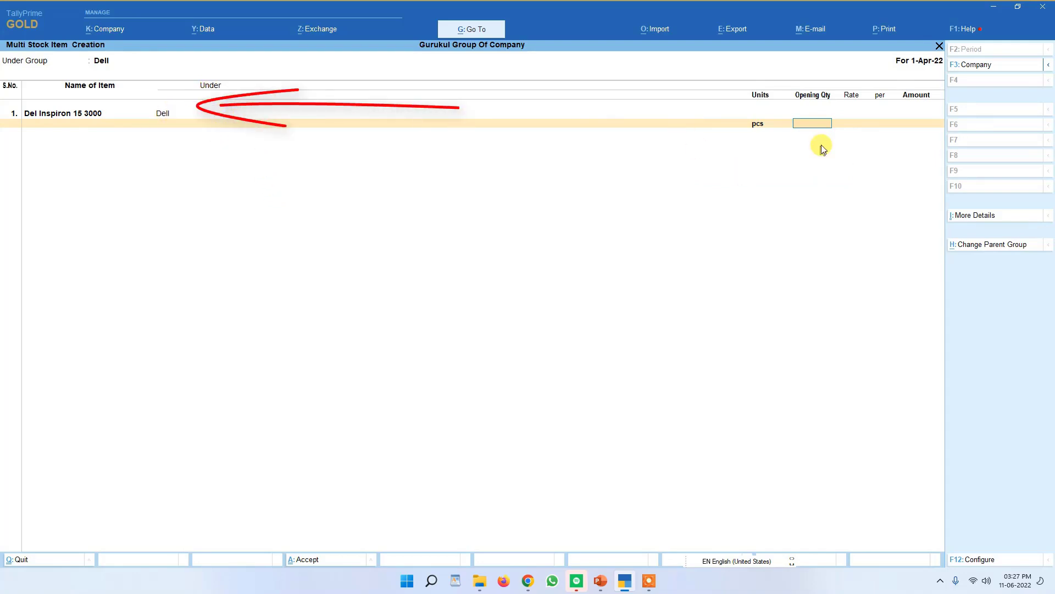
key(Return)
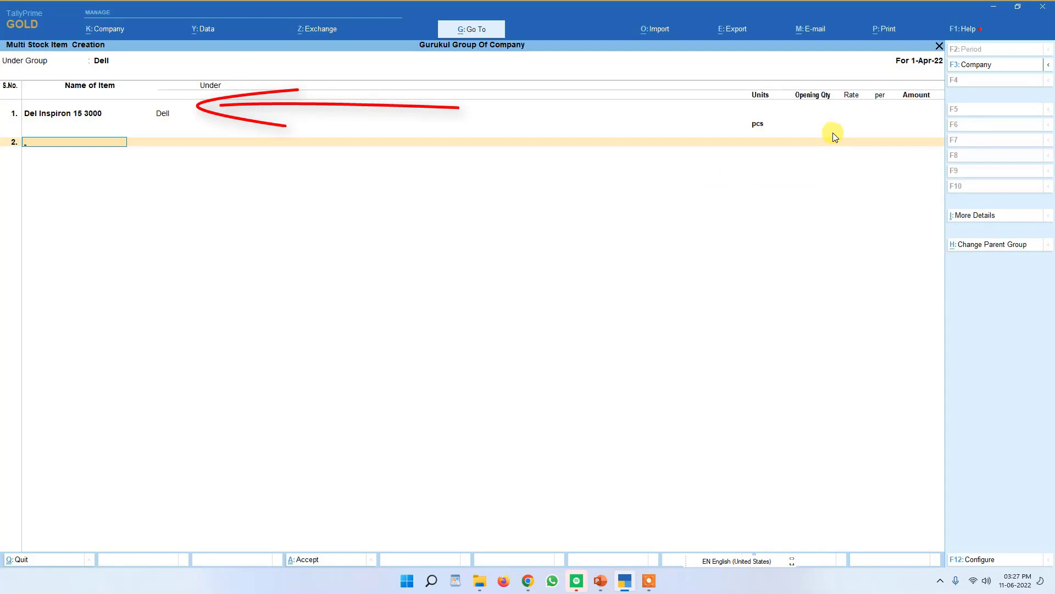
Add a second Dell stock item named Del Ins 15 I3 4 Gb with the unit pcs and no opening quantity
text(Del Ind)
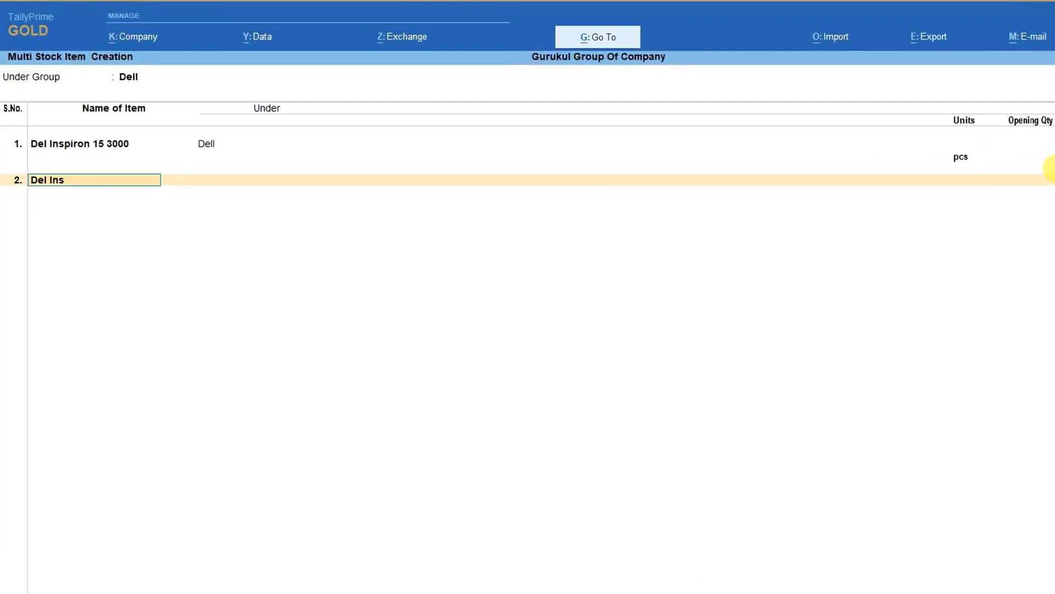
text( 15 i3 4 Gb)
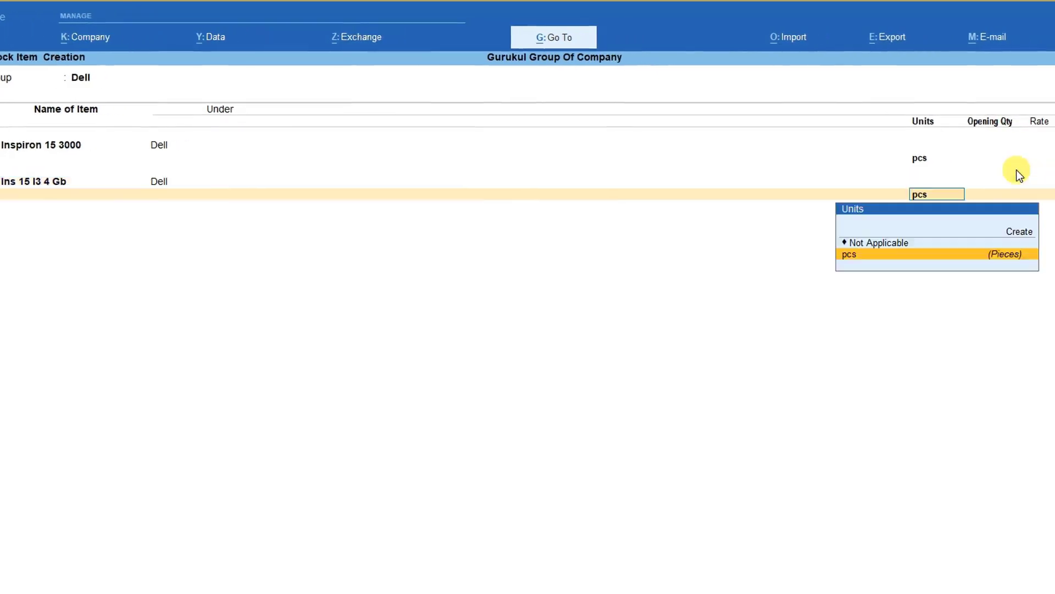
key(Return)
key(Return)
key(Return)
key(Return)
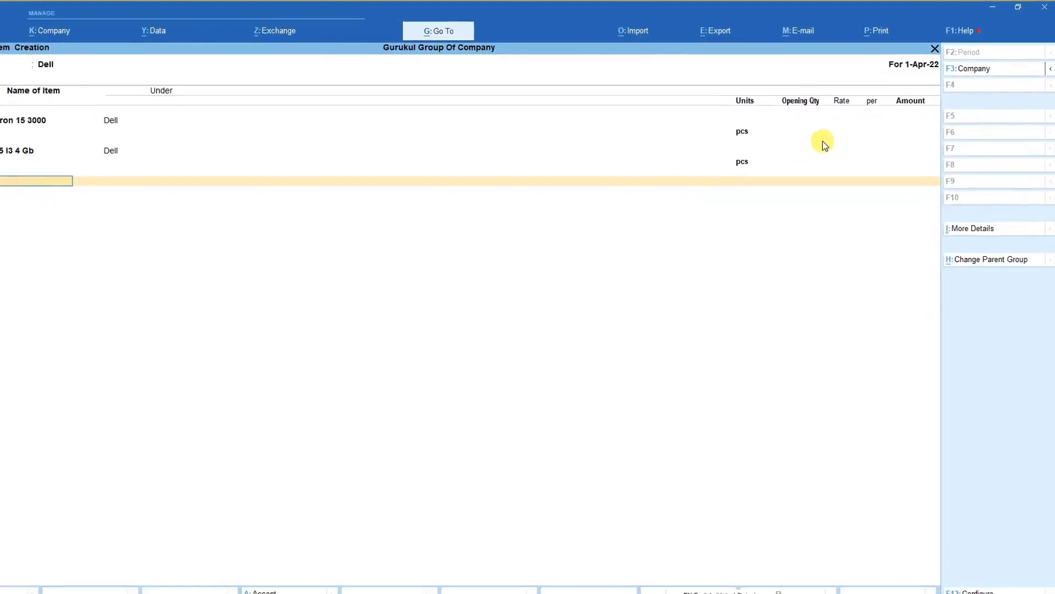
Add a third Dell stock item named Del Varstro 35 I3 with the unit pcs and no opening quantity
text(E)
key(BackSpace)
text(Del Vars)
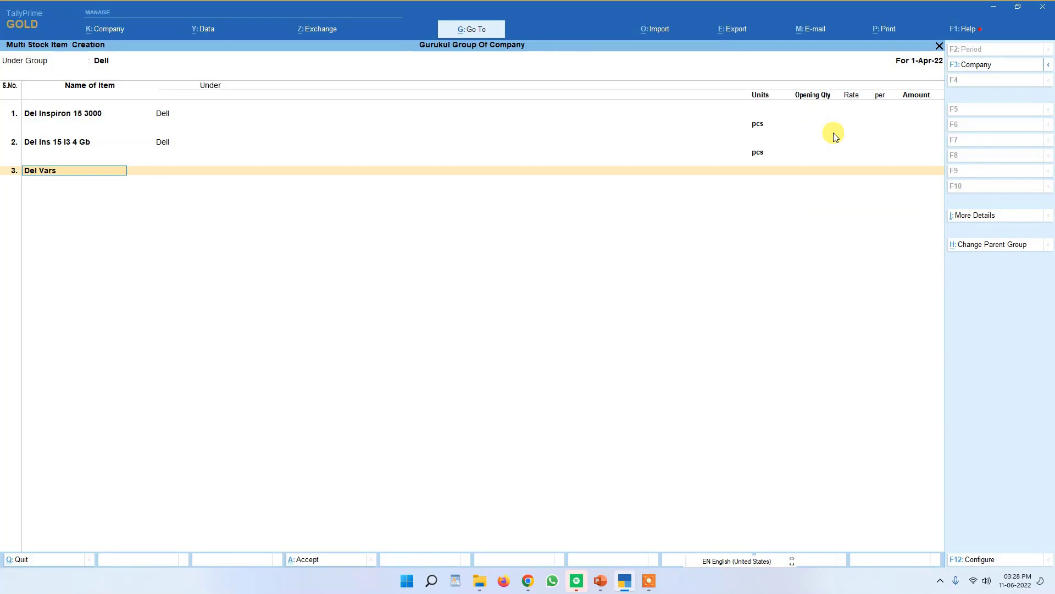
text(tro)
text( 2)
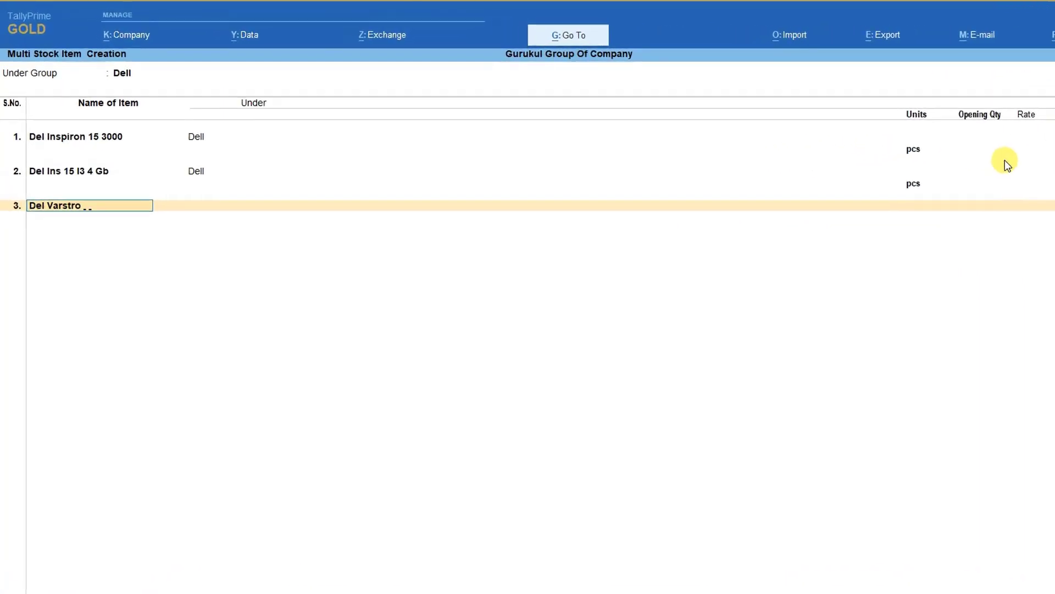
key(BackSpace)
text(35)
text( i3)
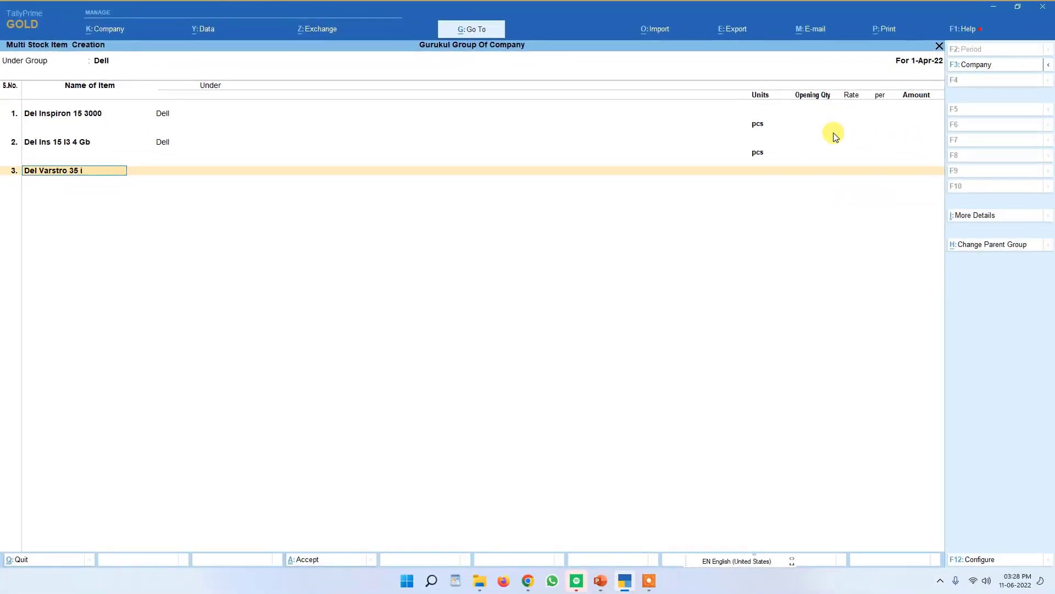
key(Return)
key(Return)
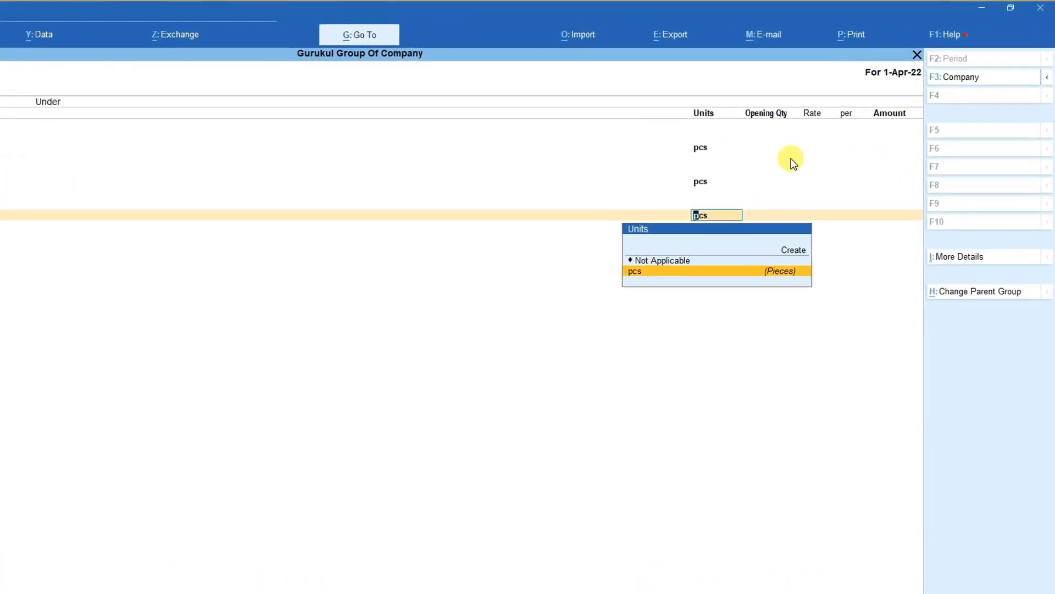
key(Return)
key(Return)
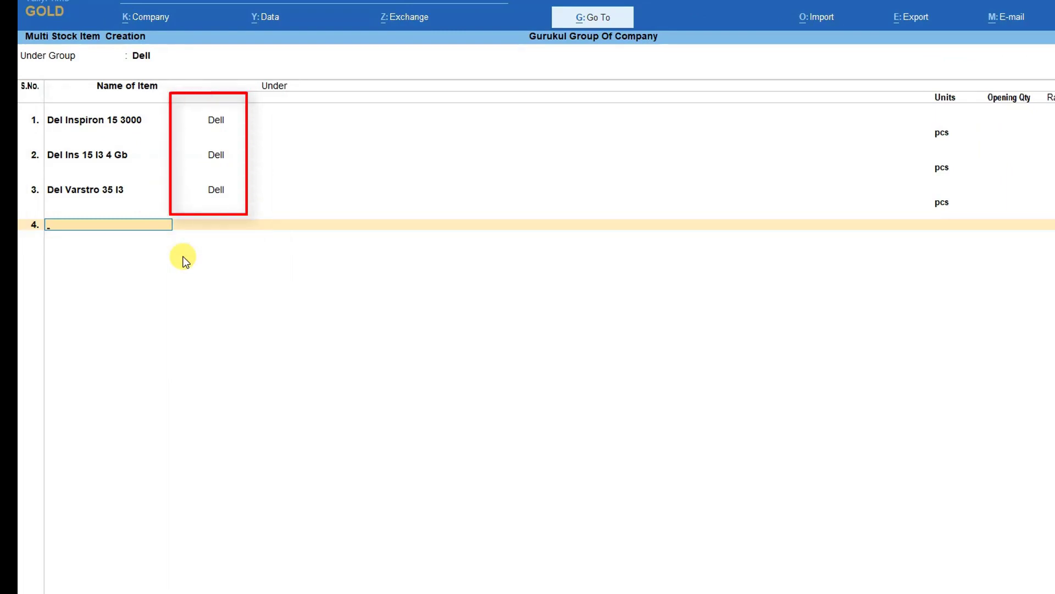
text(Hp)
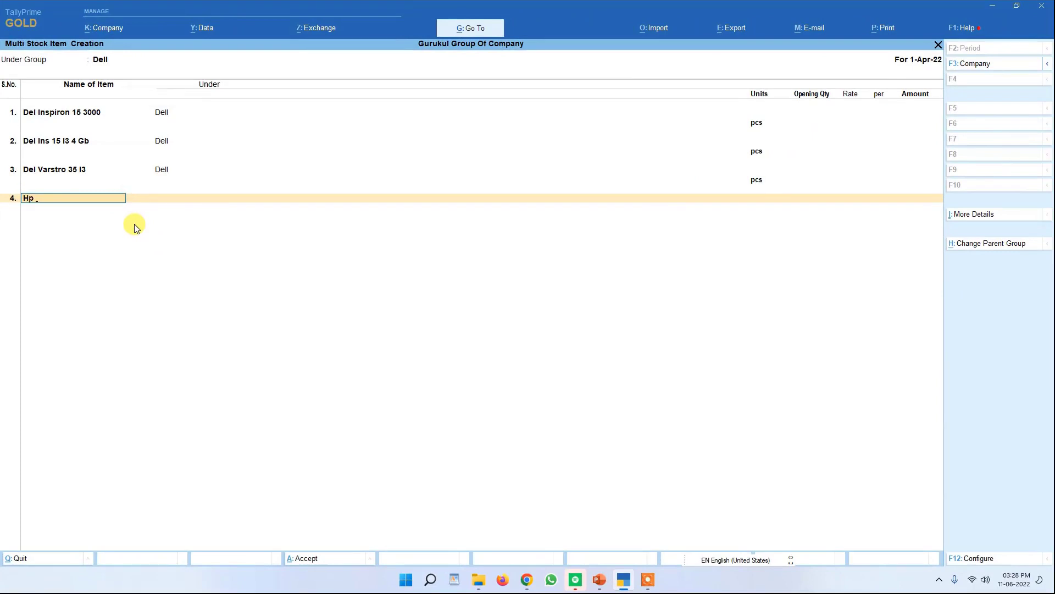
key(Return)
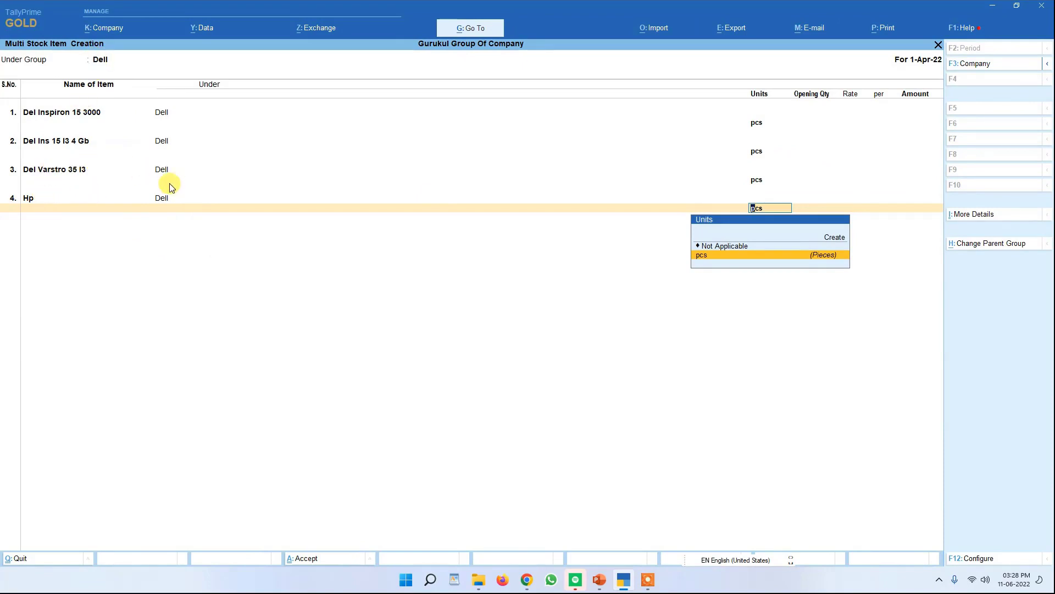
key(BackSpace)
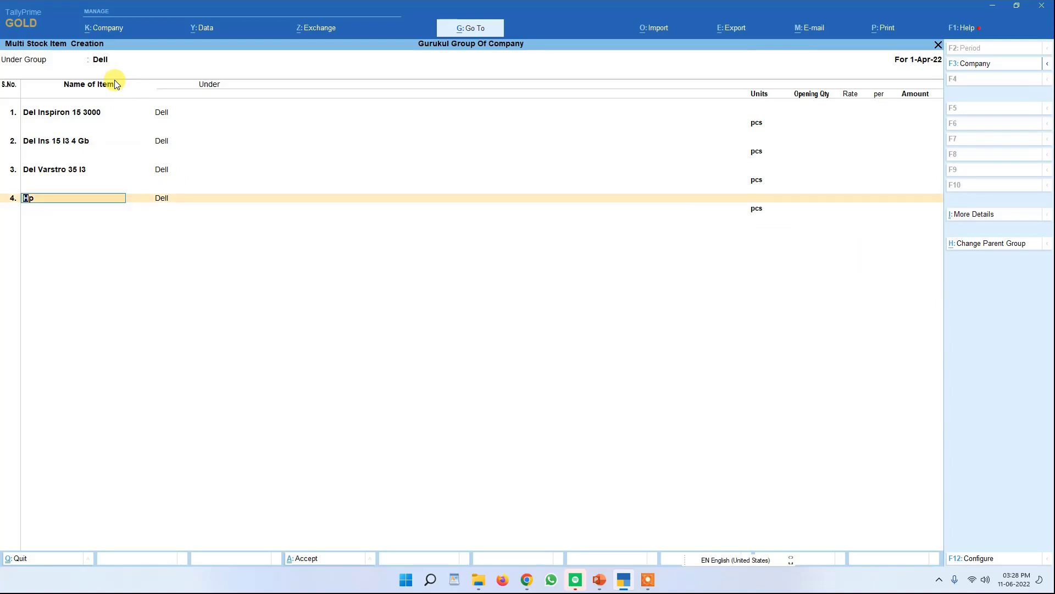
text(P)
key(BackSpace)
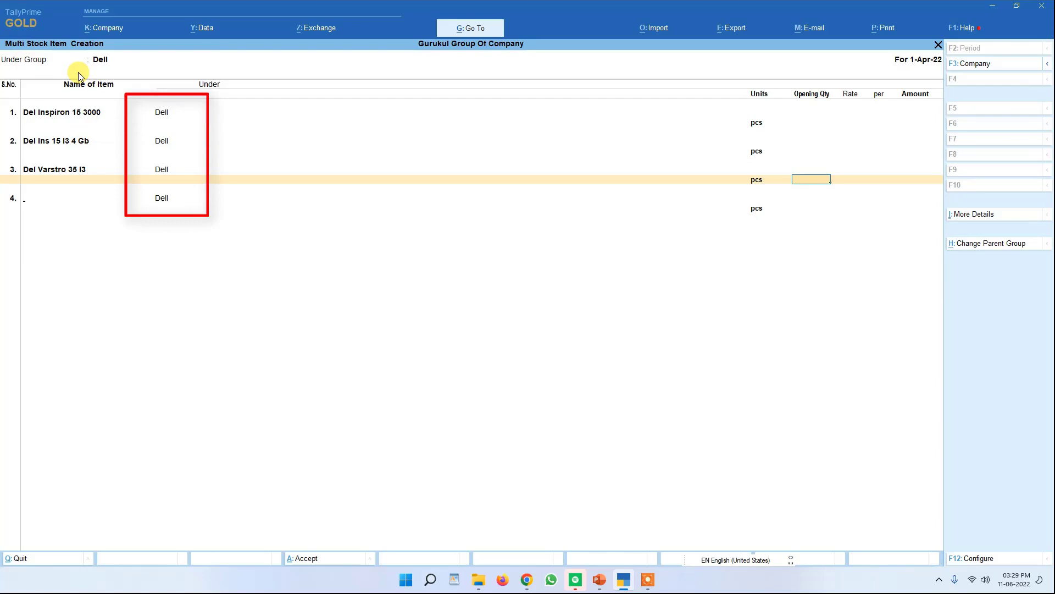
Finish the item entries and save the three Dell stock items
key(Return)
key(Return)
key(Return)
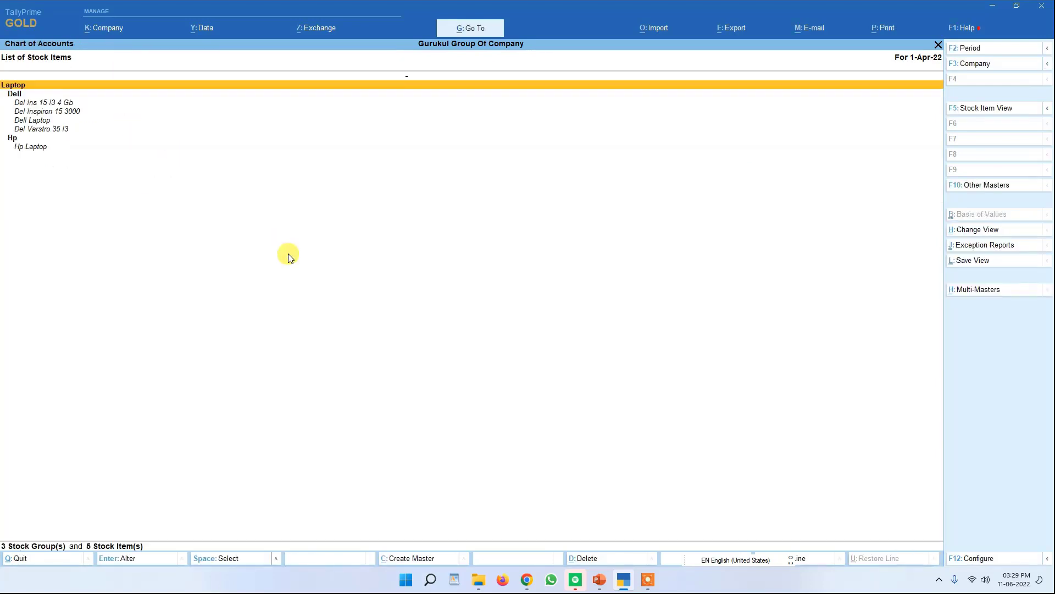
Leave the list of stock items and reopen it from the list of masters
key(Escape)
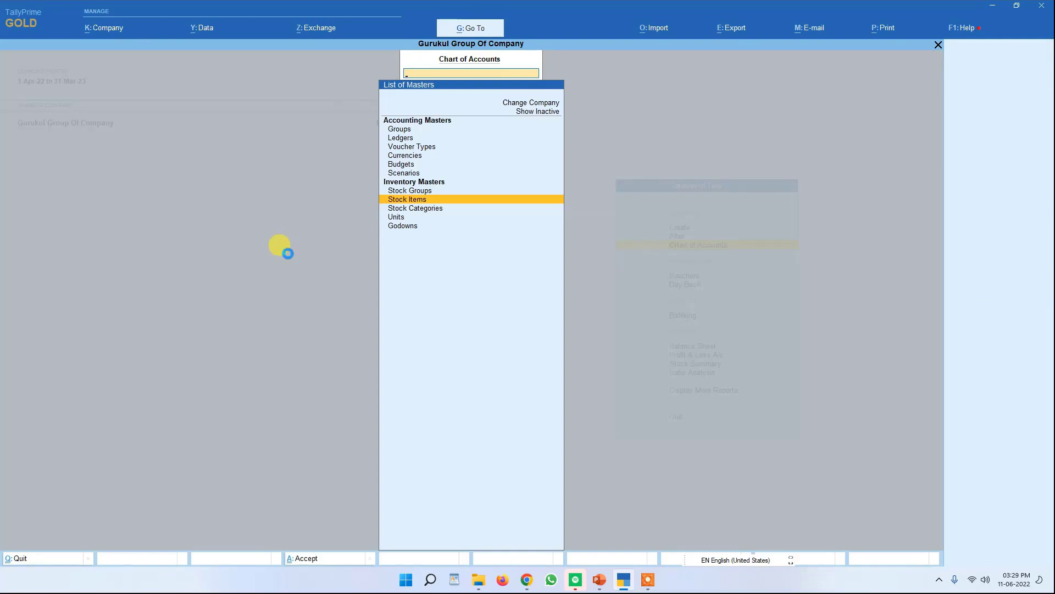
key(Return)
key(Escape)
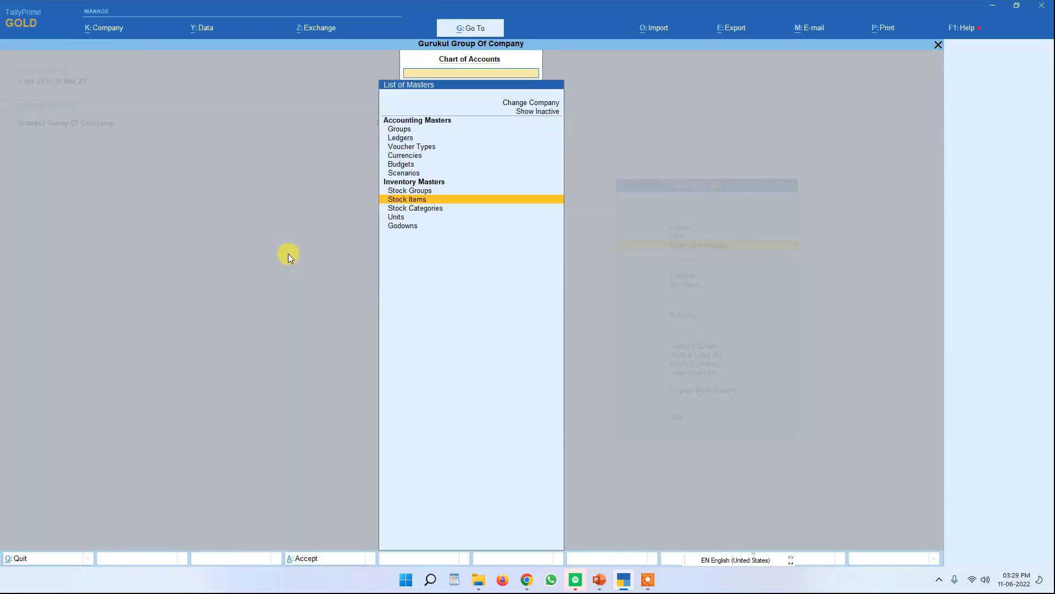
key(Return)
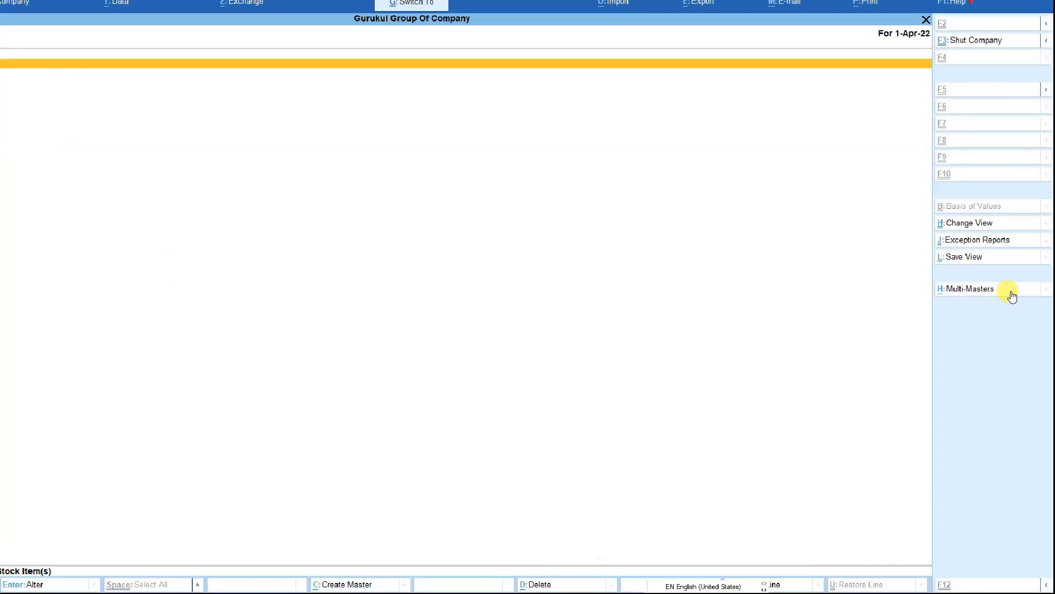
Start Multi Create for stock items and set the parent group to All Items
key(ctrl+h)
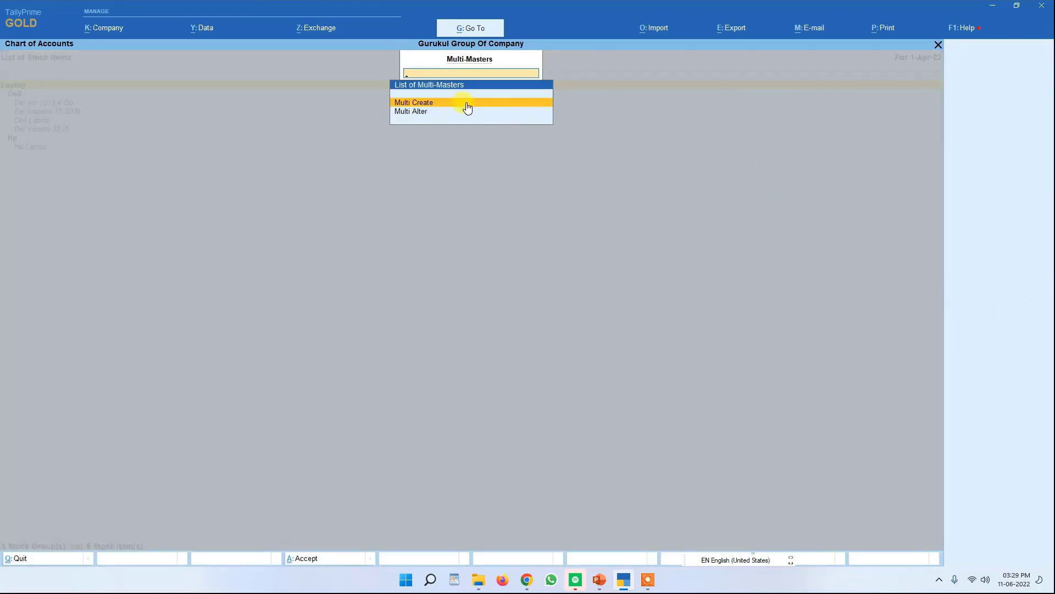
key(ctrl+4)
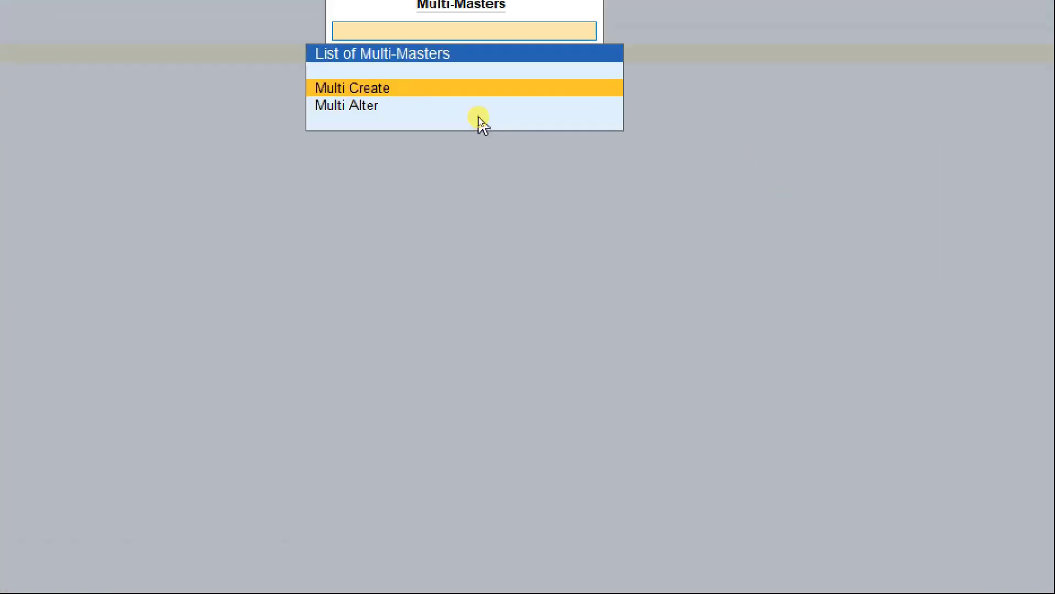
key(ctrl+4)
key(Return)
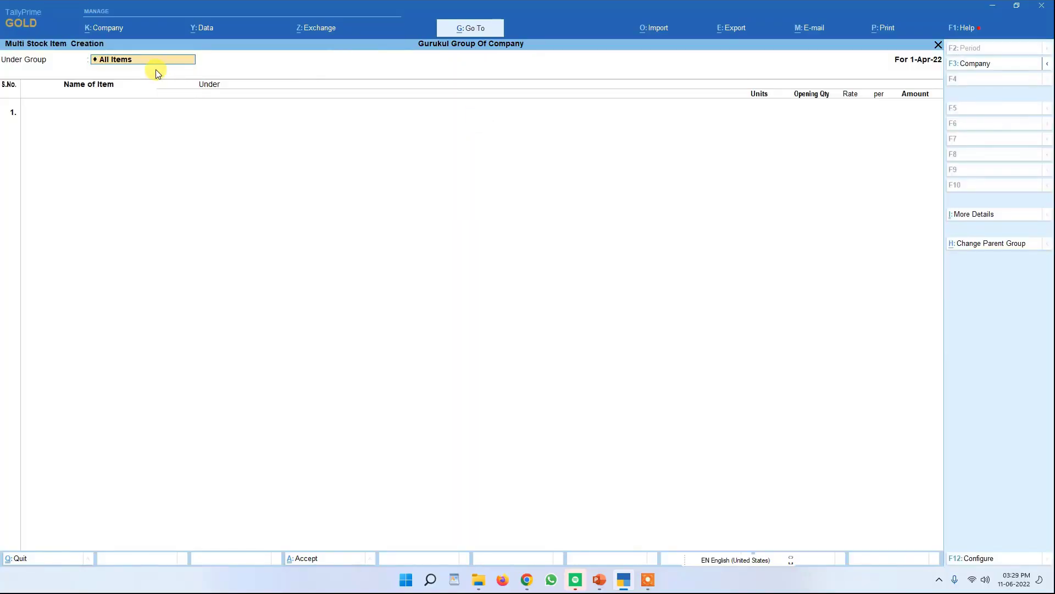
key(Return)
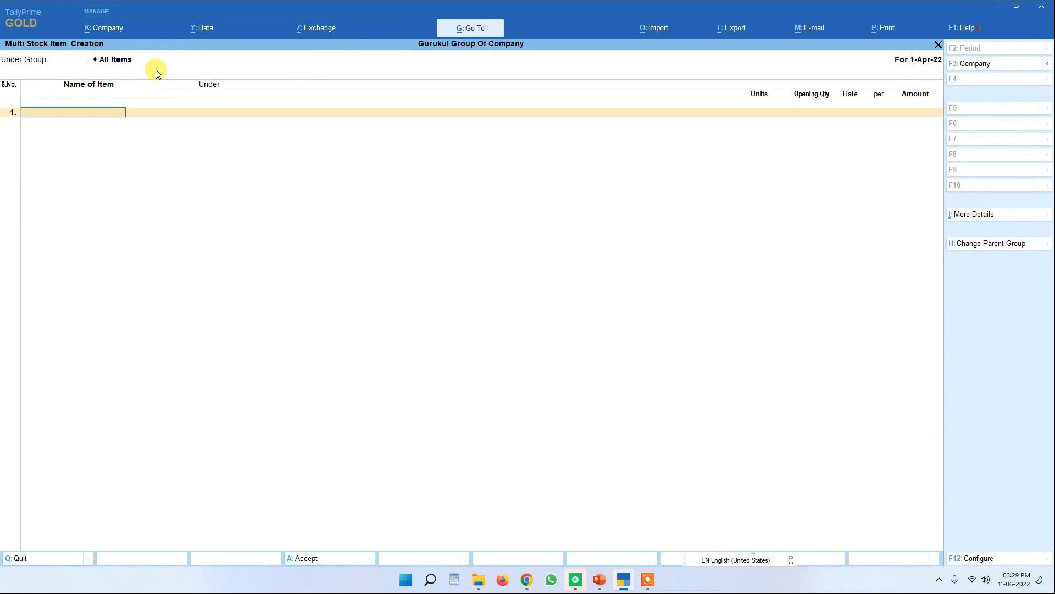
Create the stock item Hp Pavilion 15 under the Hp group with the unit pcs and save it
text(Hp Pli)
text(on 15)
key(Return)
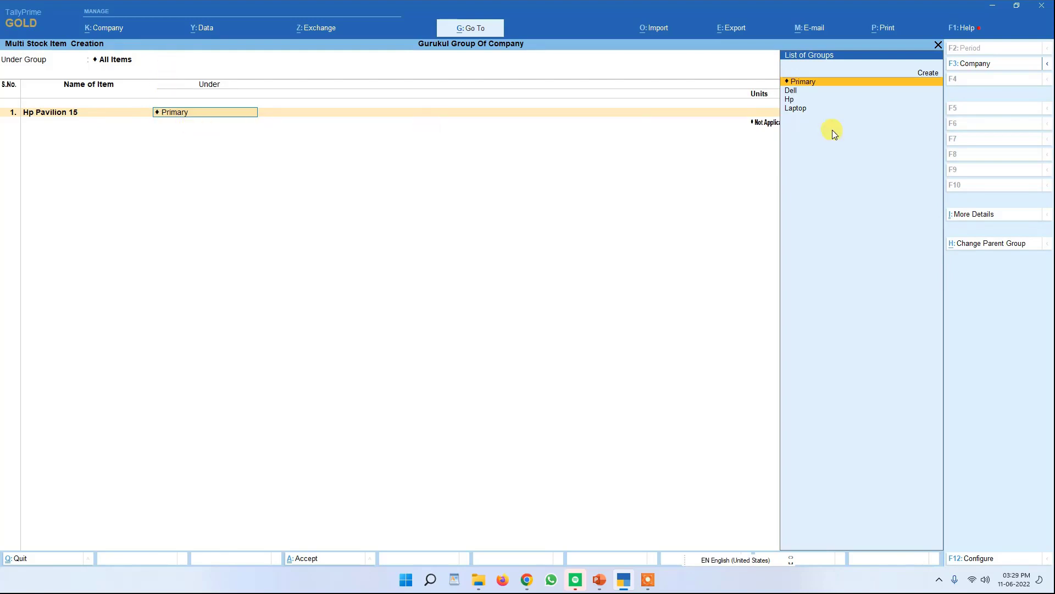
key(Down)
key(Down)
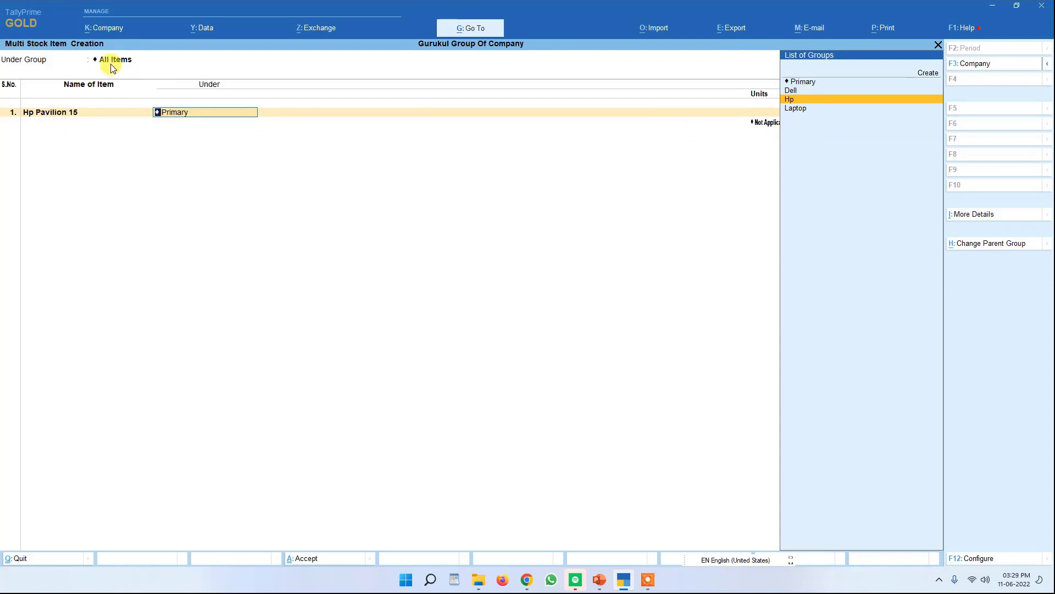
key(Return)
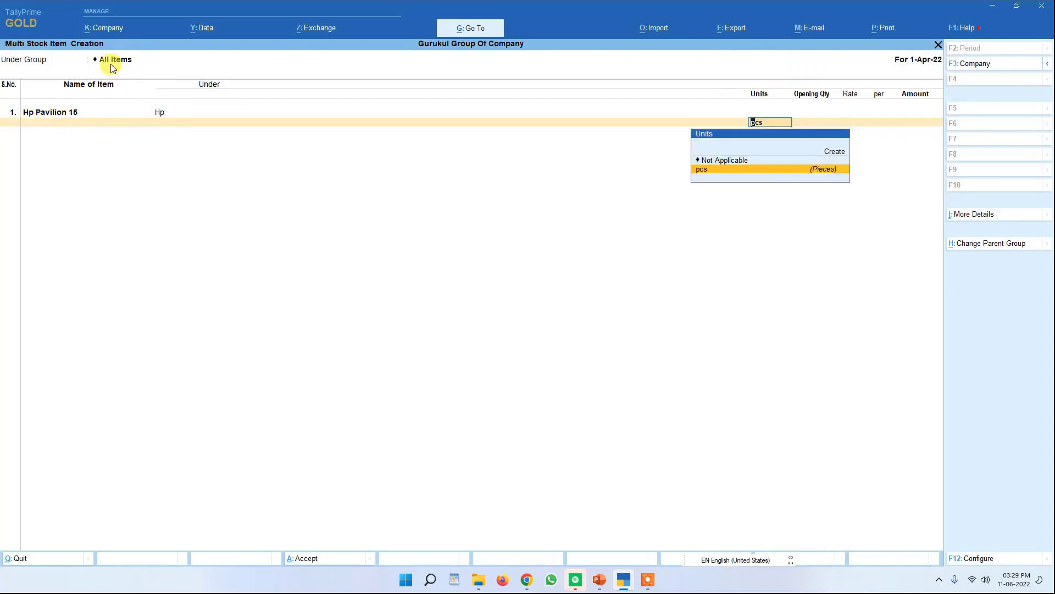
key(Return)
key(Return)
key(ctrl+a)
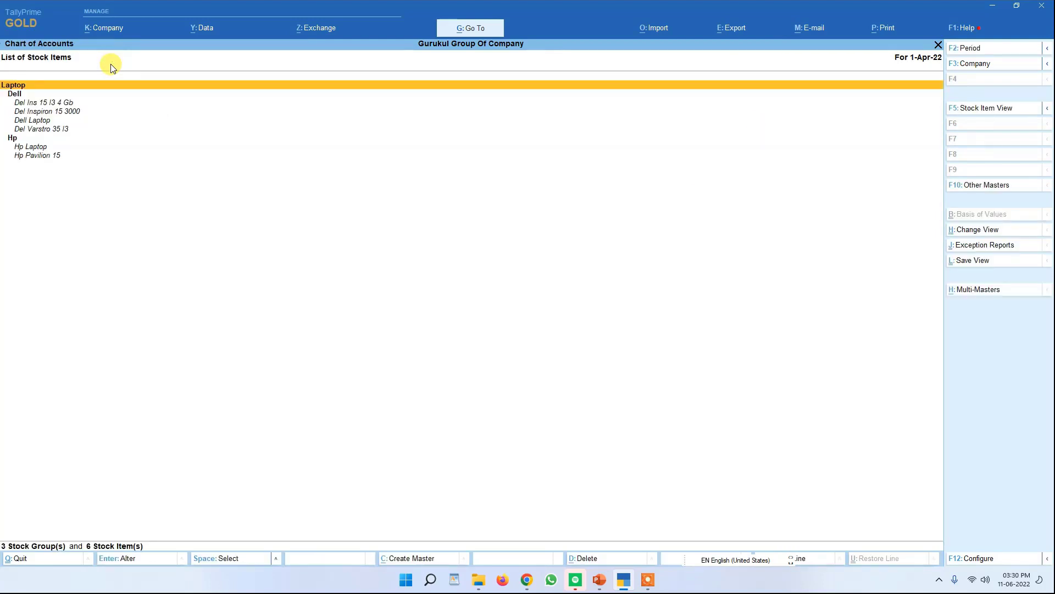
Go back to the Gateway of Tally and reopen the list of stock items from the Chart of Accounts
key(Escape)
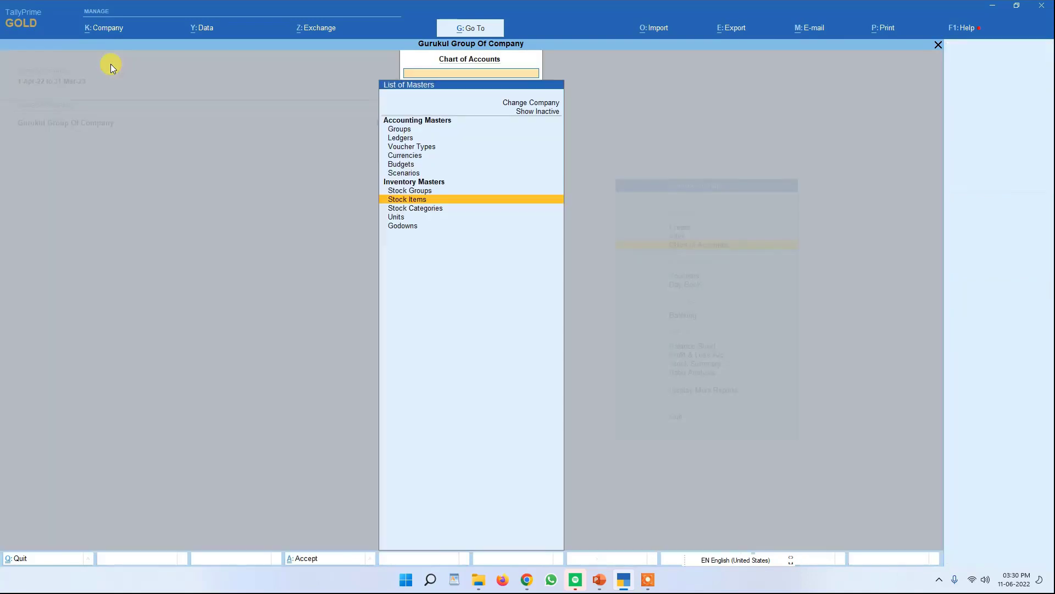
key(Escape)
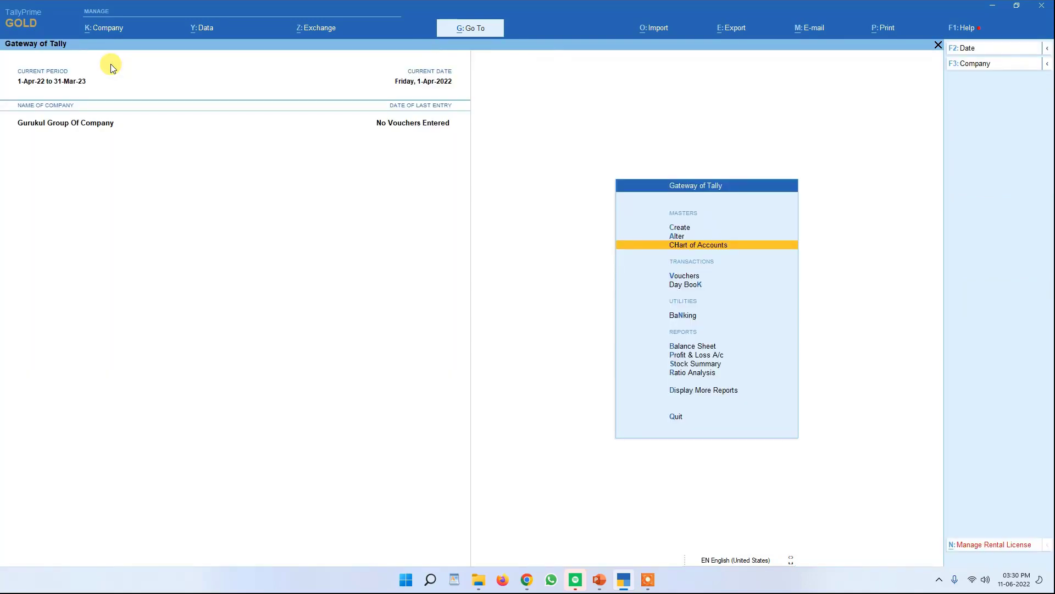
key(Return)
key(Down)
key(Down)
key(Down)
key(Down)
key(Down)
key(Down)
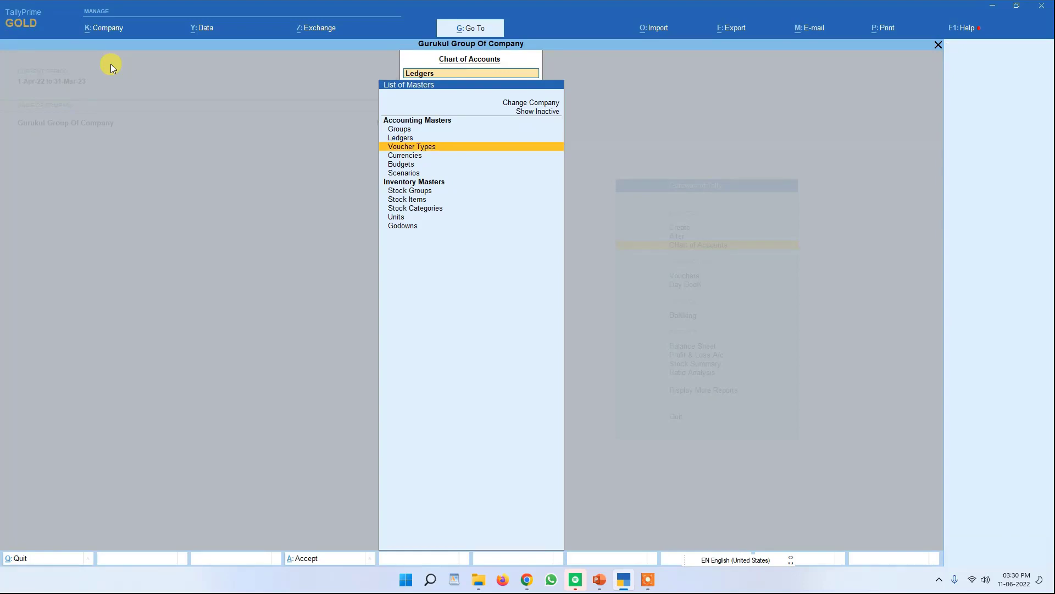
key(Return)
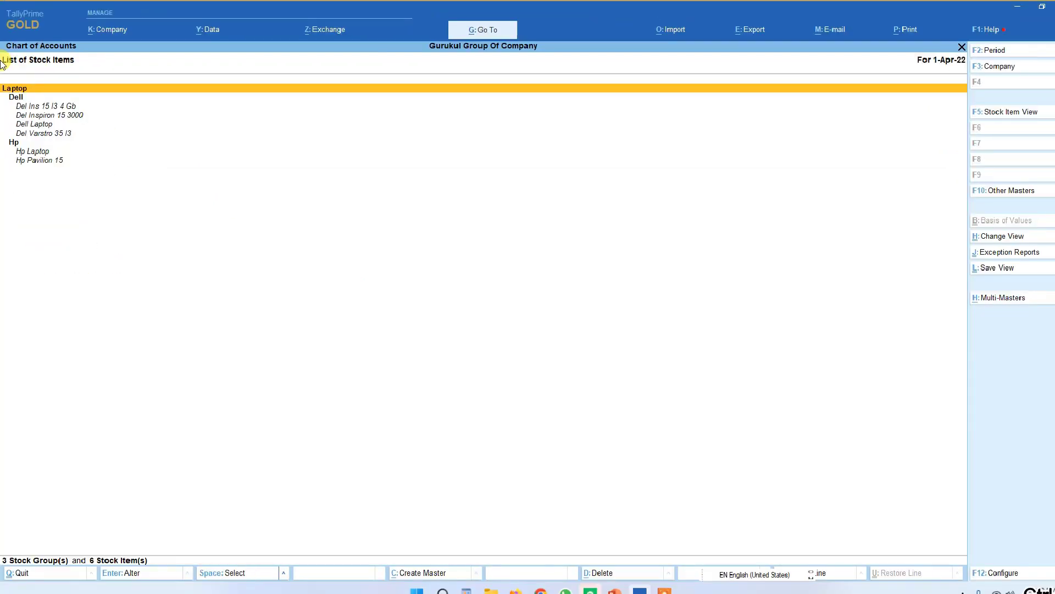
Close the list of stock items and return to the Gateway of Tally
key(Escape)
key(Escape)
key(Escape)
key(Escape)
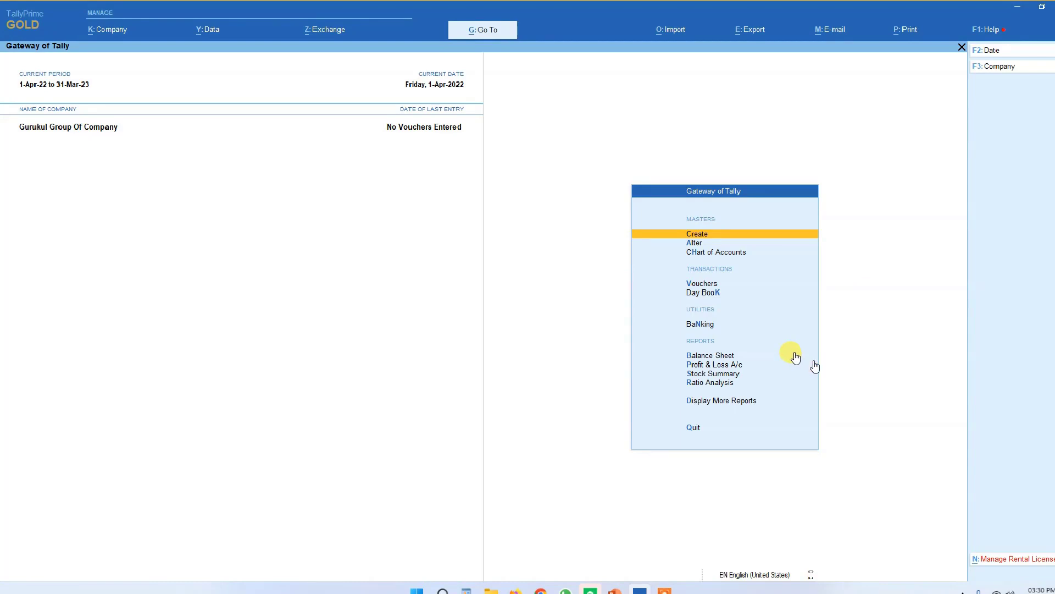
Open the list of stock items for alteration from the Gateway of Tally
key(Down)
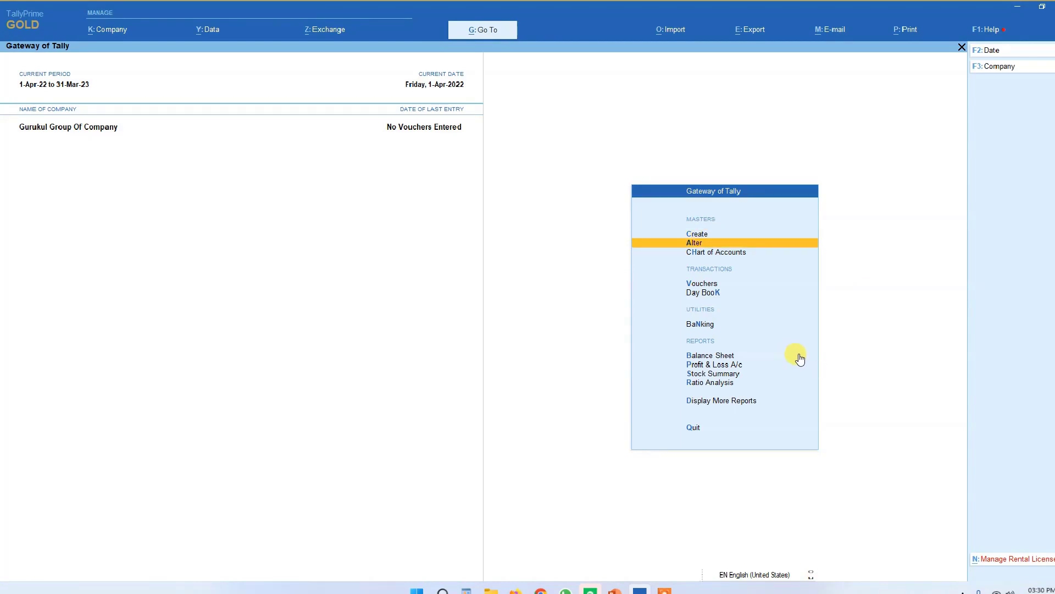
key(ctrl)
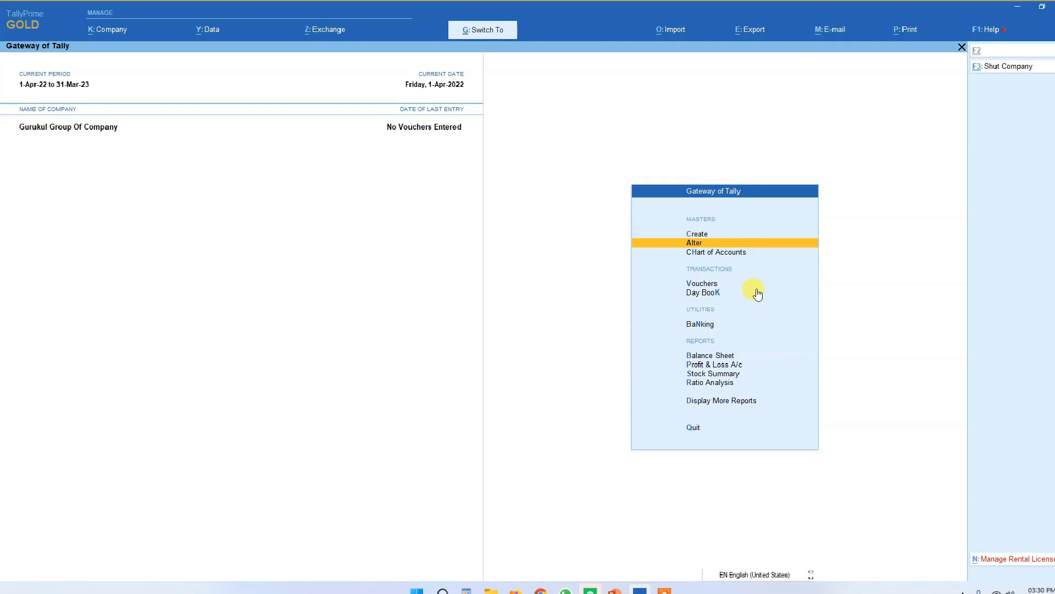
key(Return)
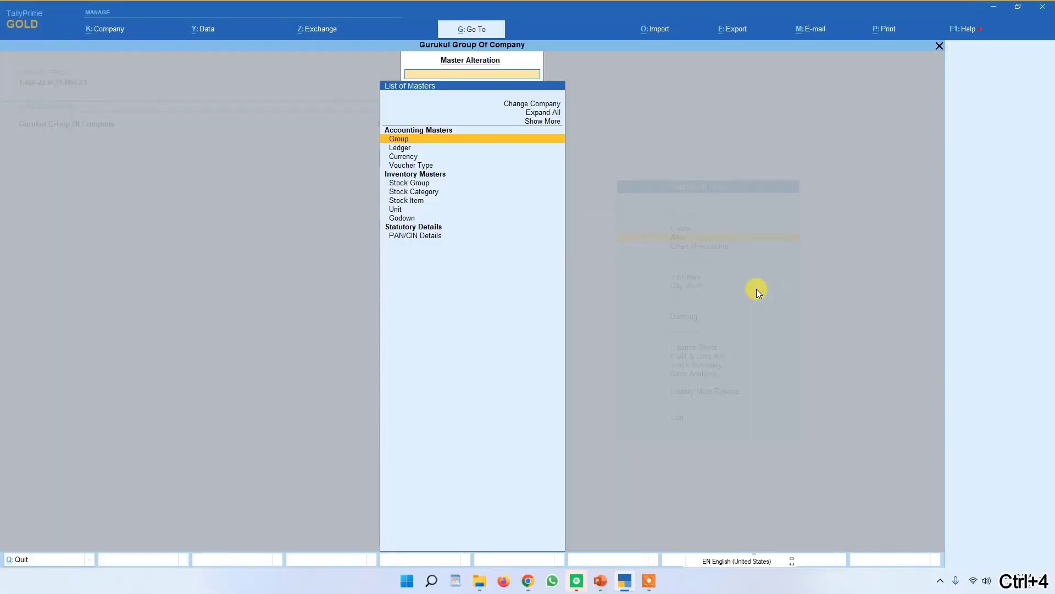
key(Down)
key(Down)
key(Down)
key(Down)
key(Down)
key(Down)
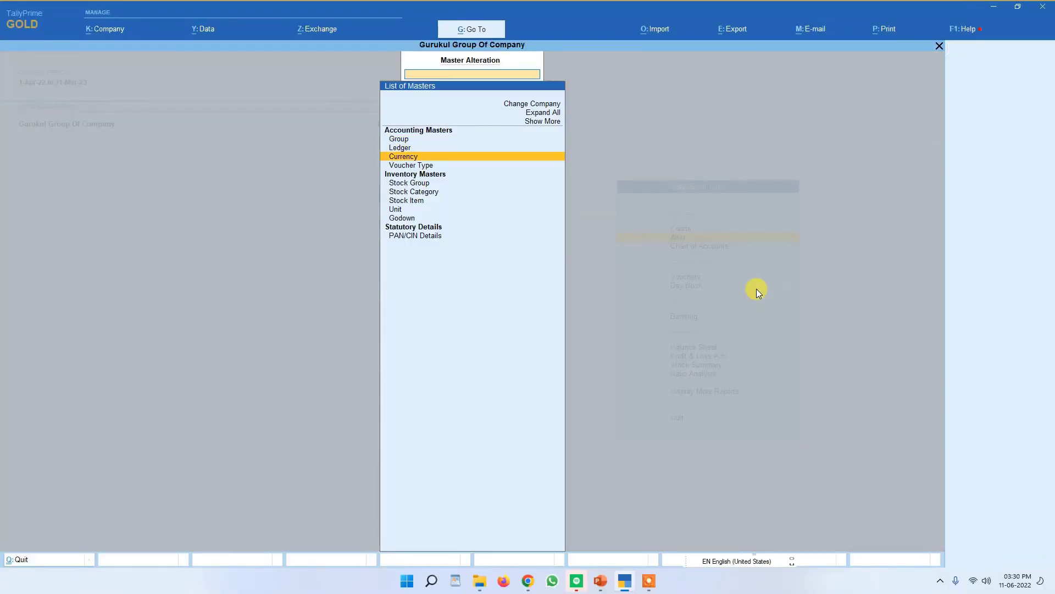
key(Down)
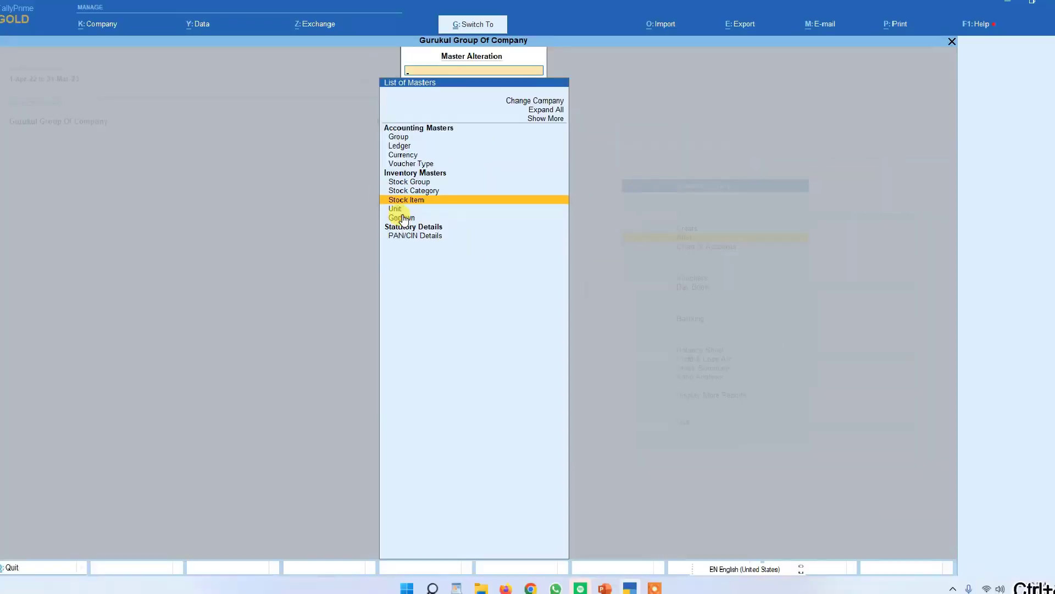
key(Return)
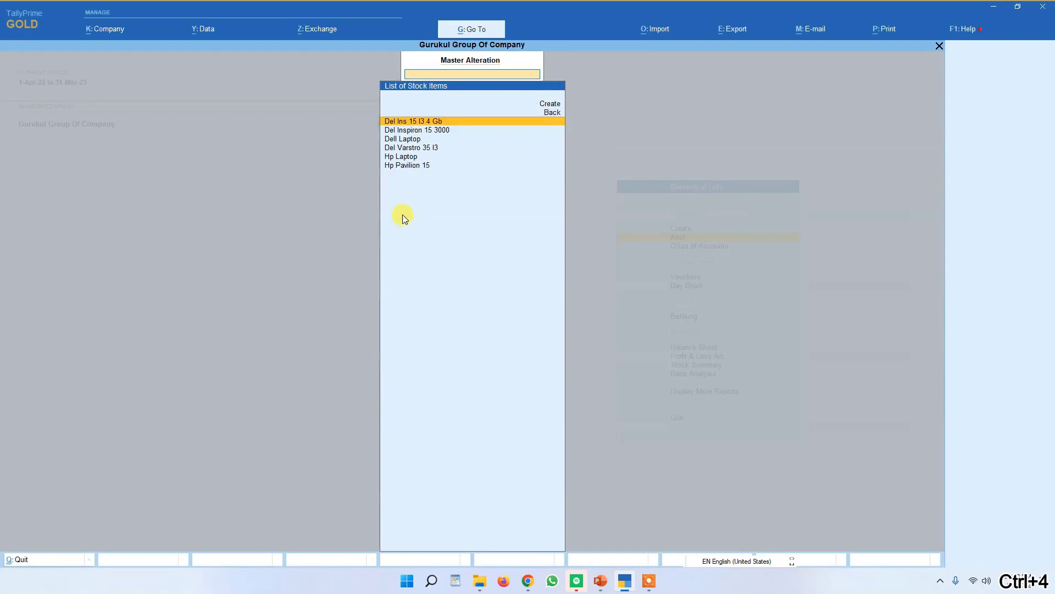
Look through the stock items available for alteration and go back to the Gateway of Tally
key(Down)
key(Down)
key(Down)
key(Down)
key(Down)
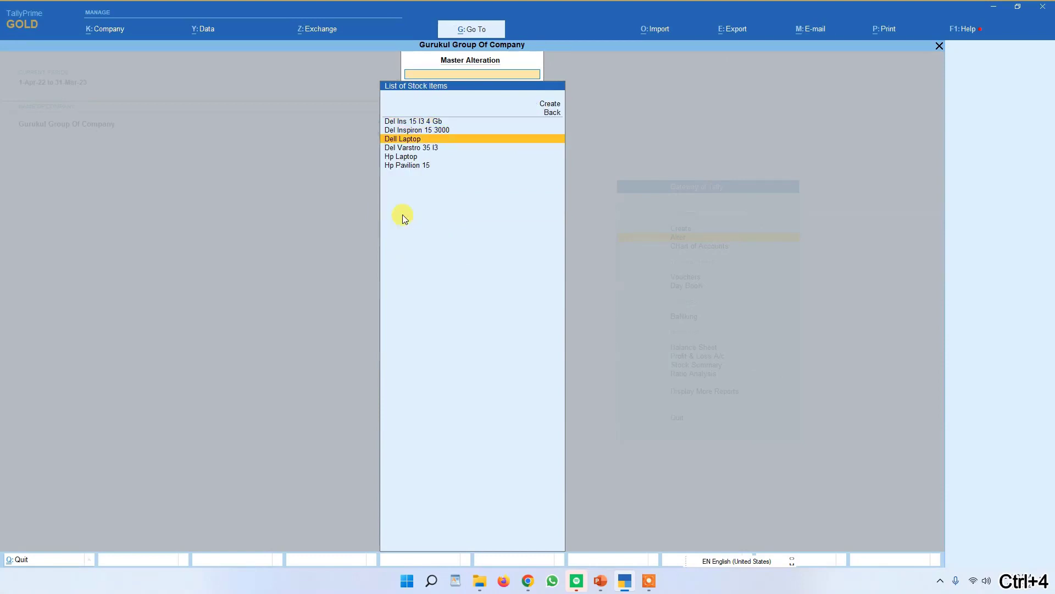
key(Up)
key(Up)
key(Up)
key(Up)
key(Up)
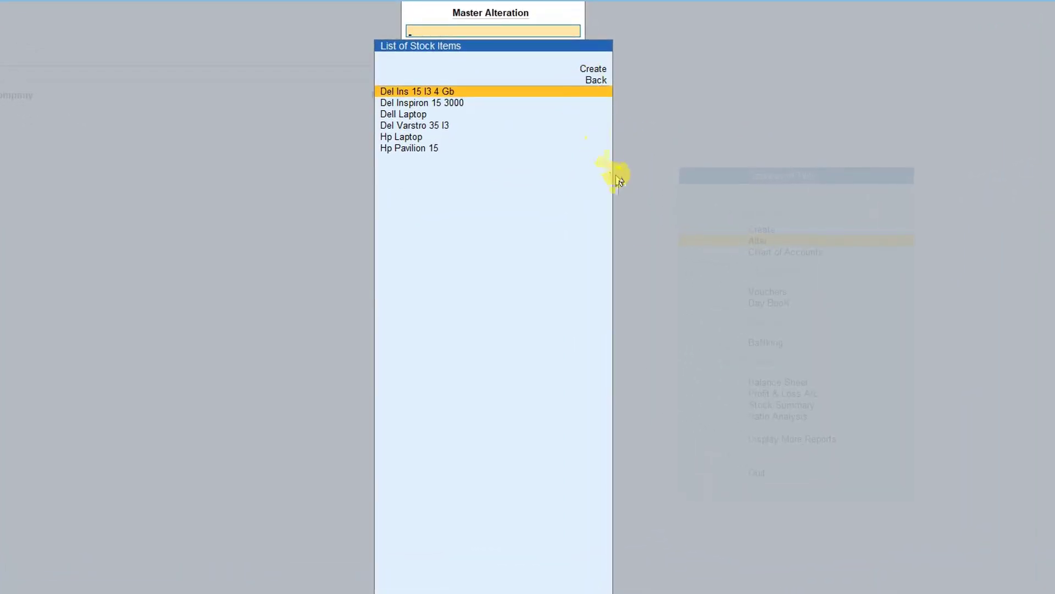
key(Escape)
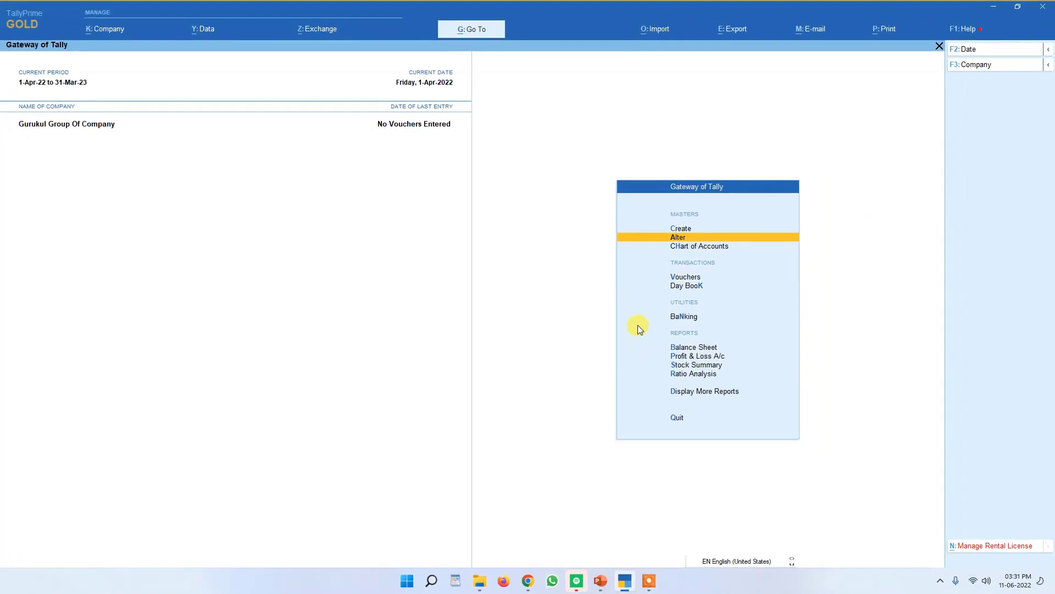
key(Escape)
key(Escape)
Reopen the list of stock items under Master Alteration
key(Down)
key(Return)
key(Down)
key(Down)
key(Down)
key(Down)
key(Down)
key(Down)
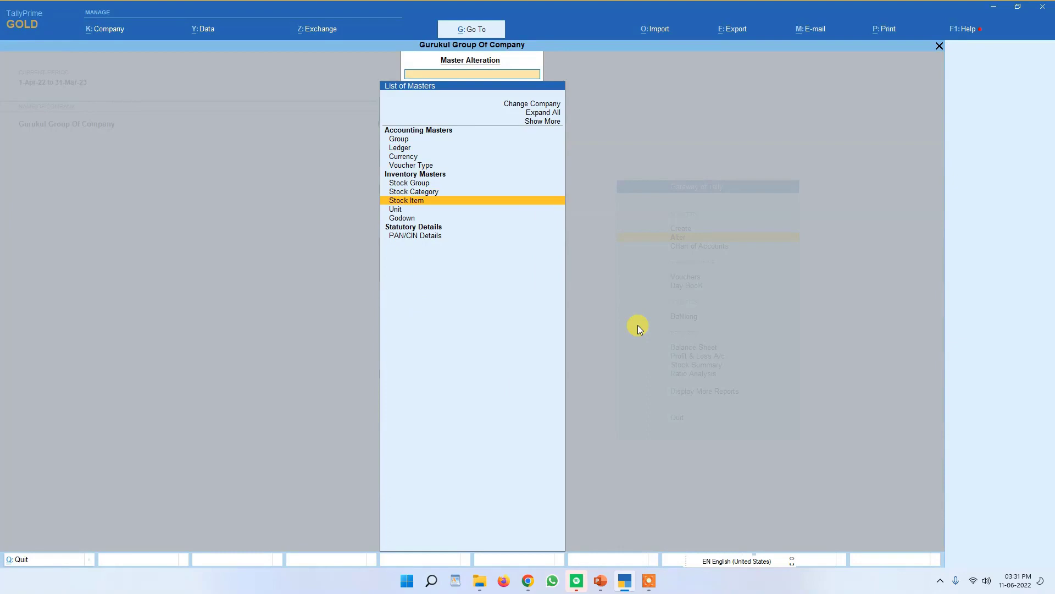
key(Return)
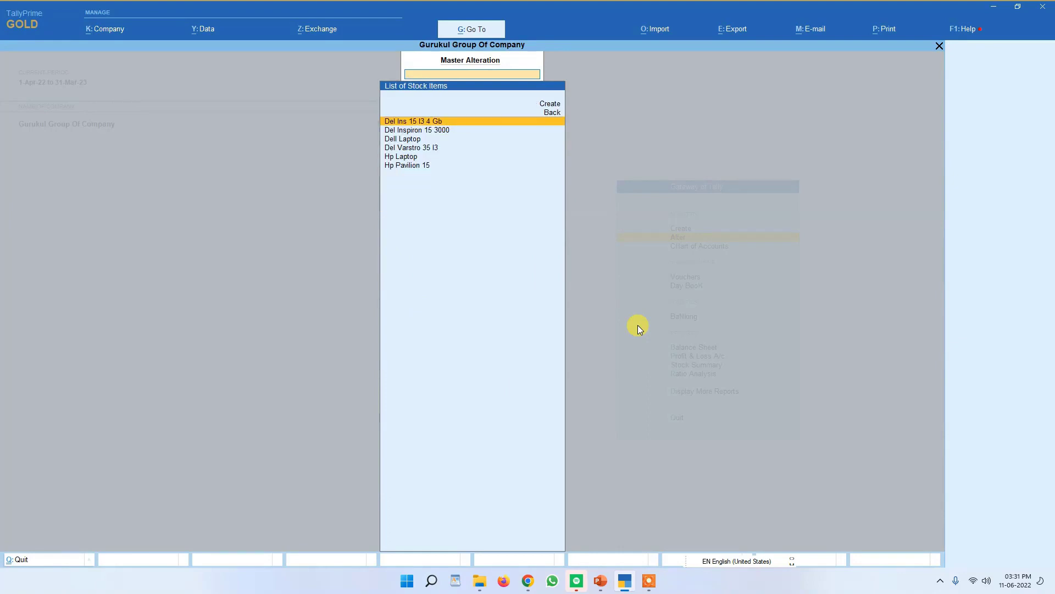
Delete the stock item Hp Pavilion 15 and return to the Gateway of Tally
key(Down)
key(Down)
key(Down)
key(Down)
key(Down)
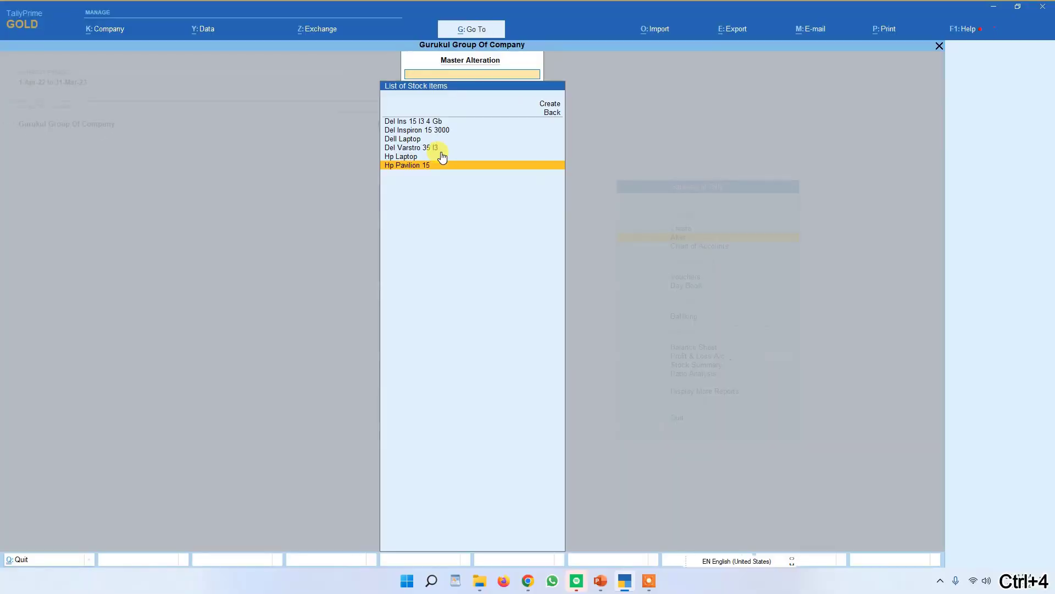
key(Return)
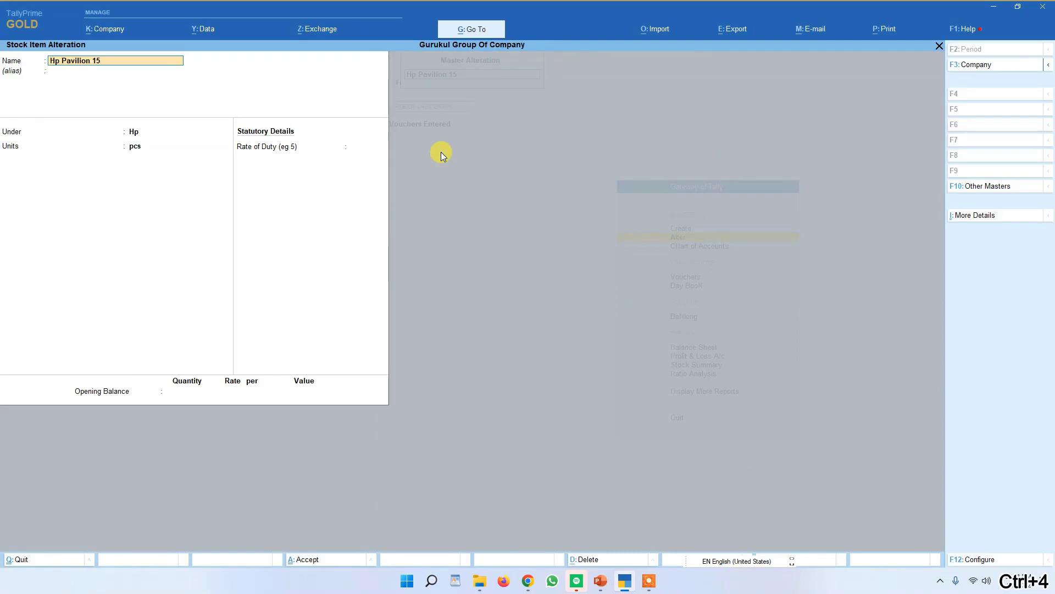
key(alt+d)
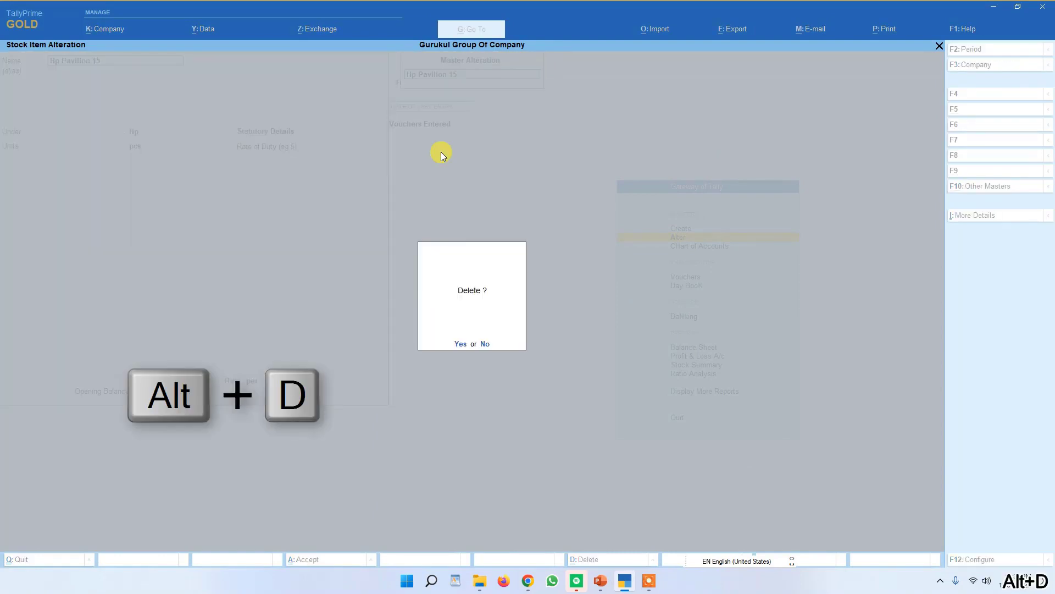
key(y)
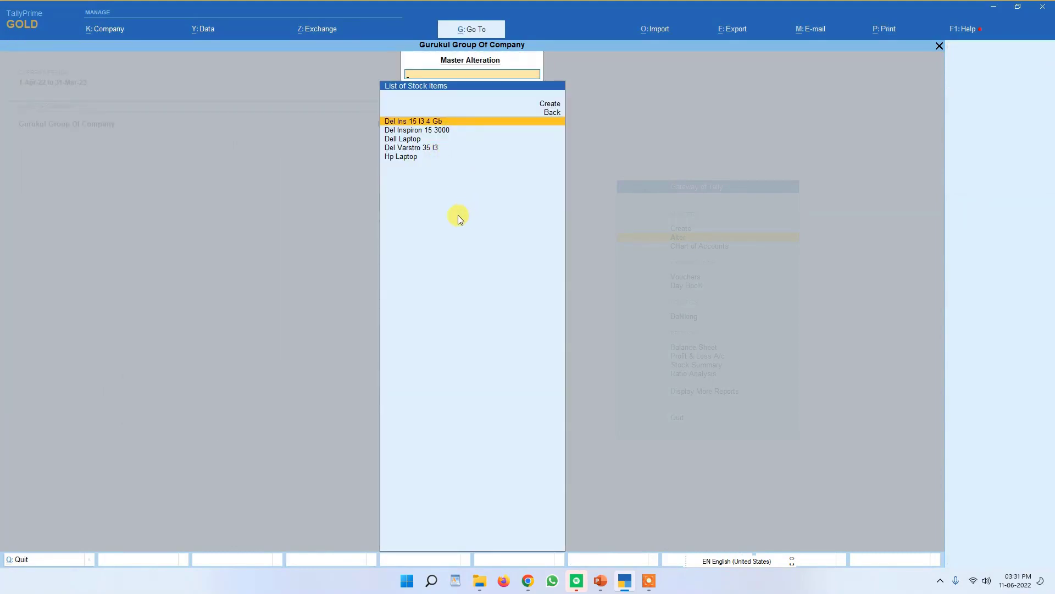
key(Escape)
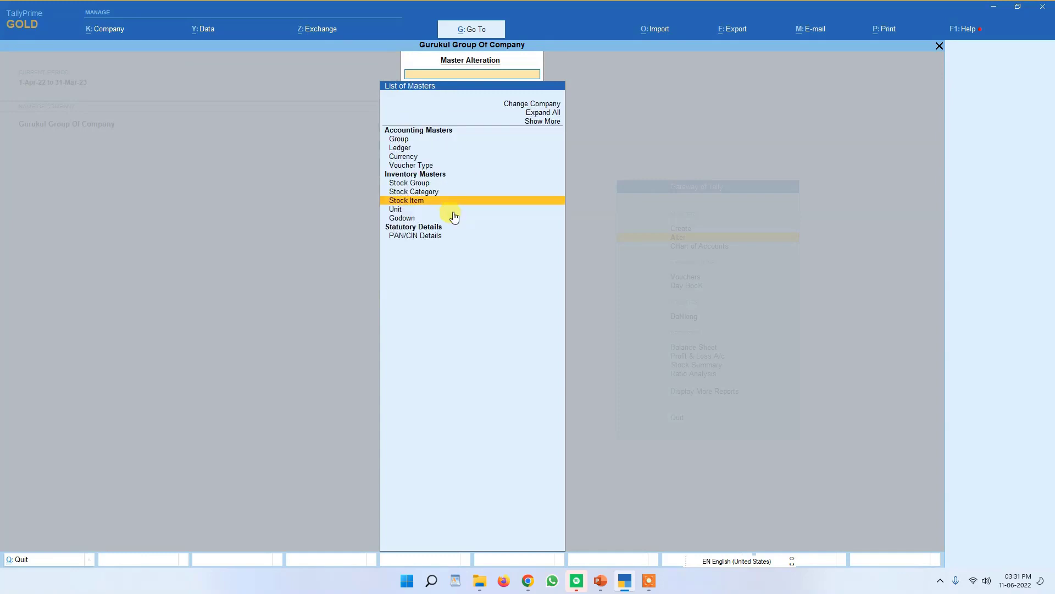
key(Escape)
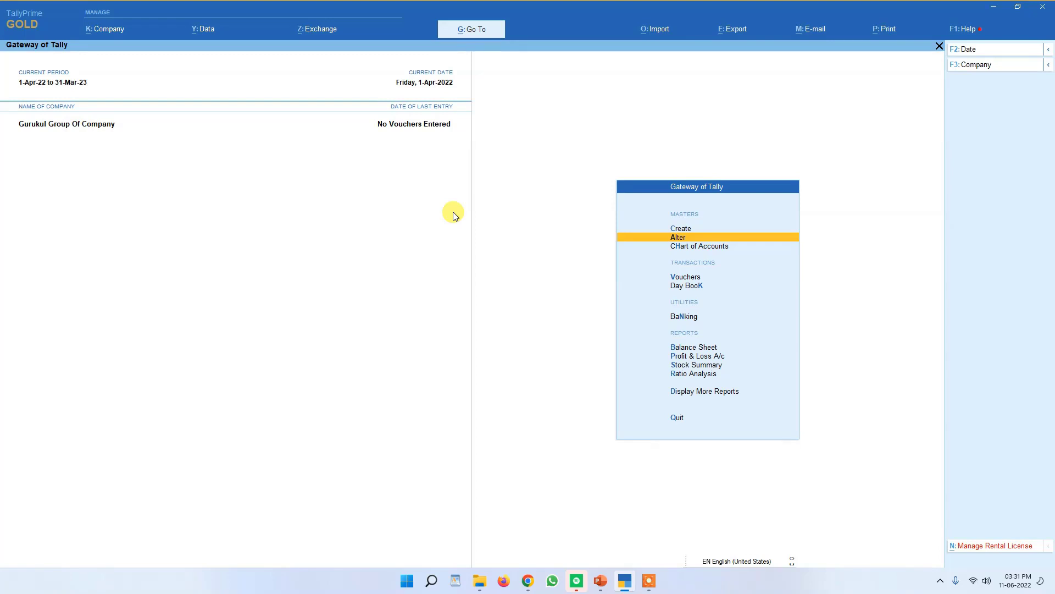
Look over the master types offered for creation and for alteration, and return to the Gateway of Tally
key(c)
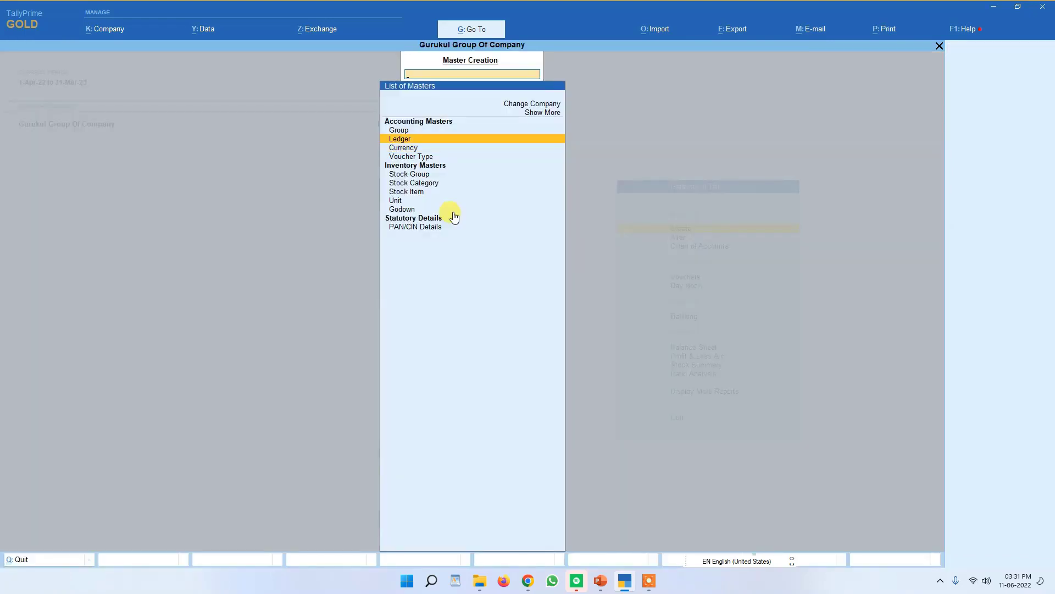
key(Down)
key(Down)
key(Down)
key(Down)
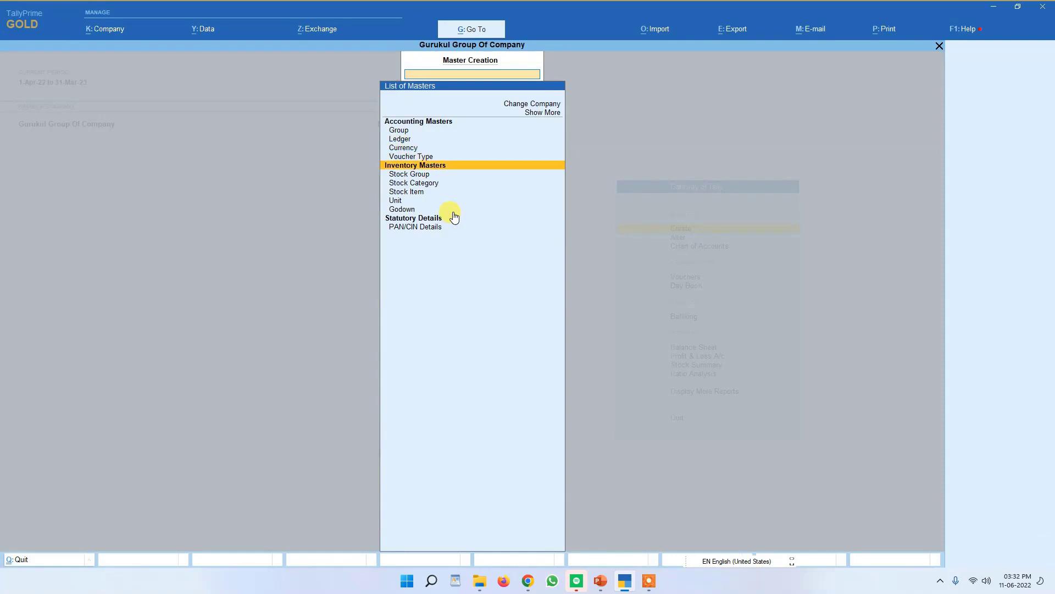
key(Down)
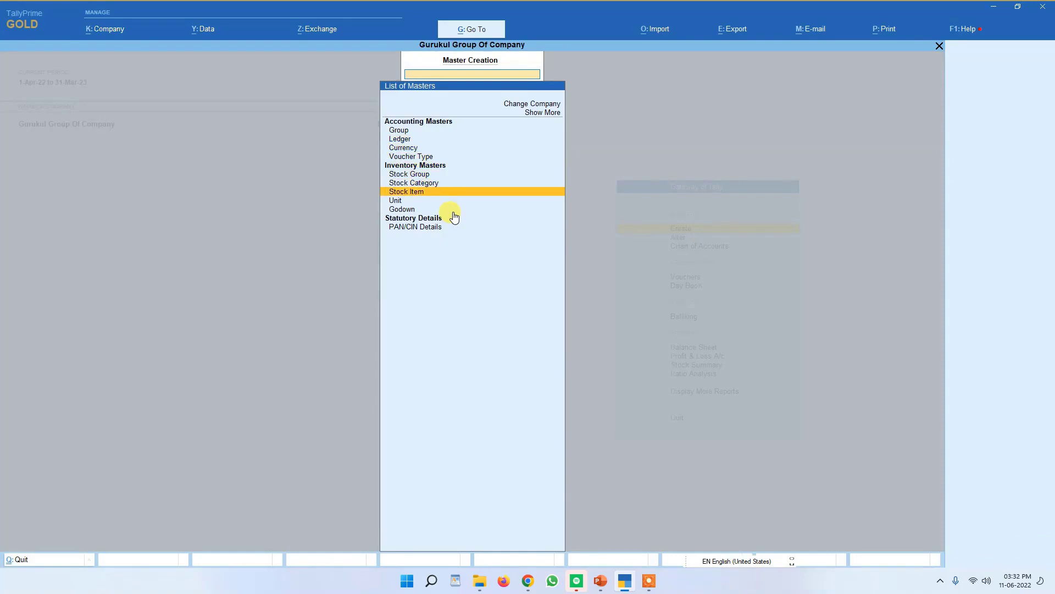
key(Escape)
key(Down)
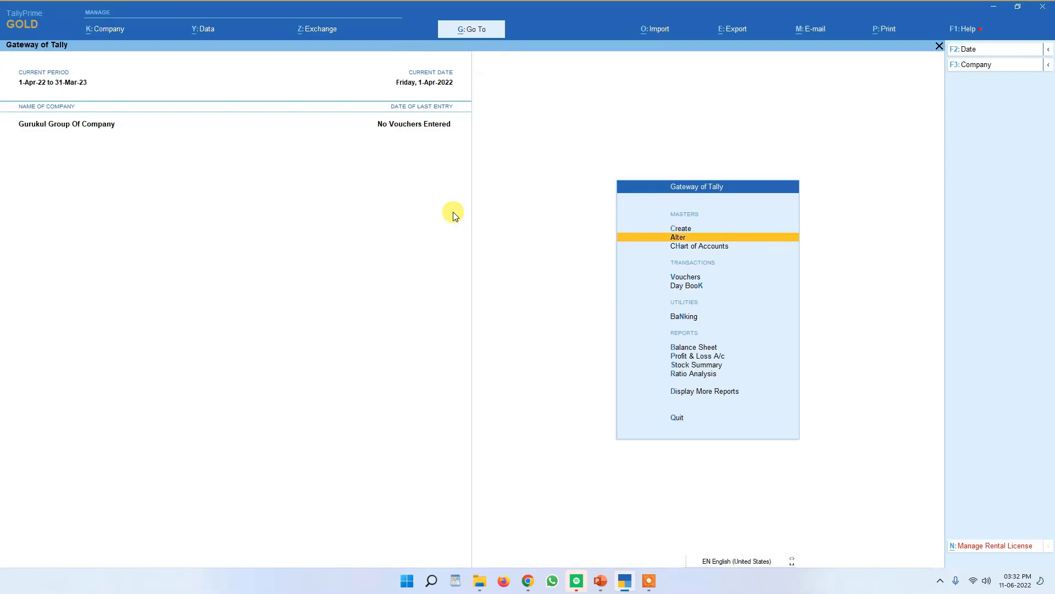
key(Return)
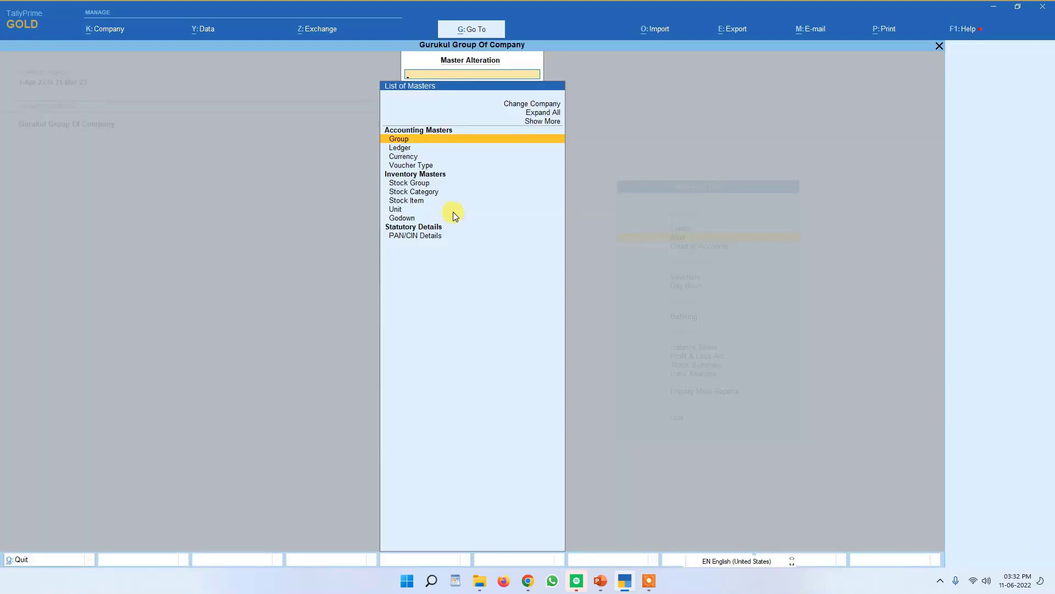
key(Escape)
Open the list of ledgers from the Chart of Accounts
key(Down)
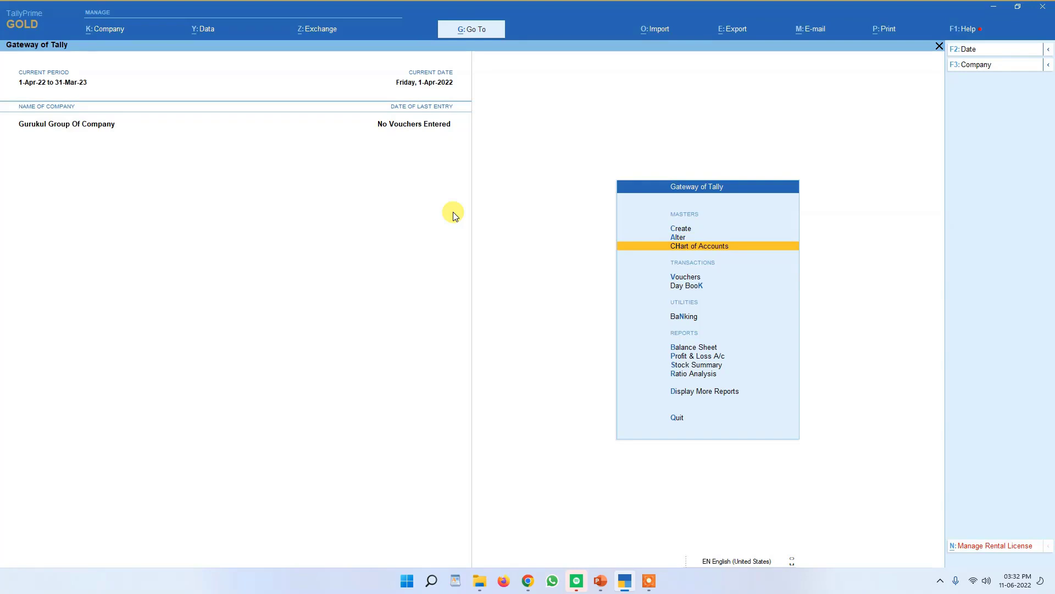
key(Return)
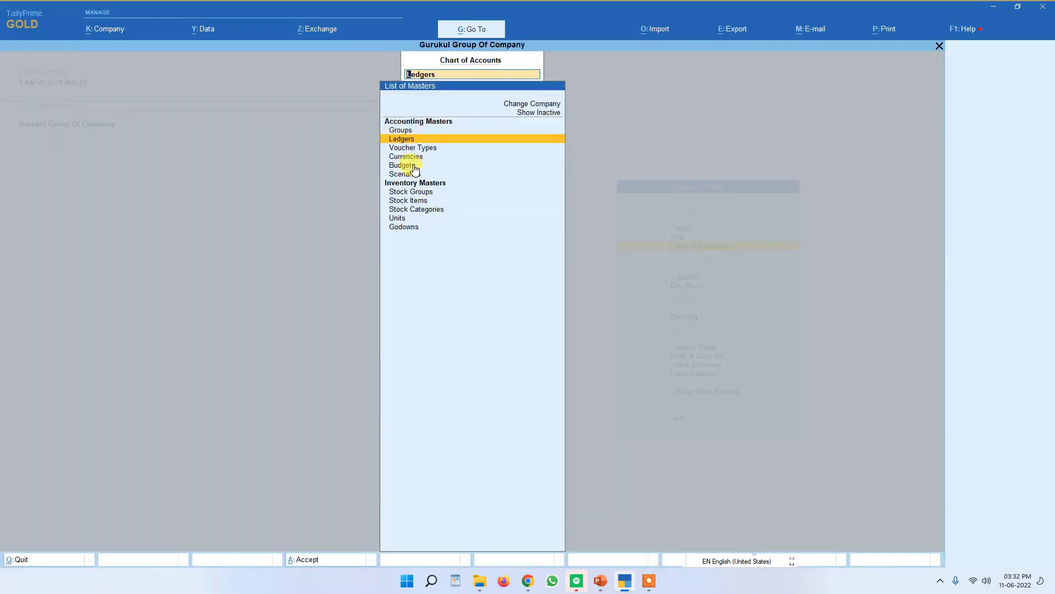
key(Down)
key(Down)
key(Down)
key(Down)
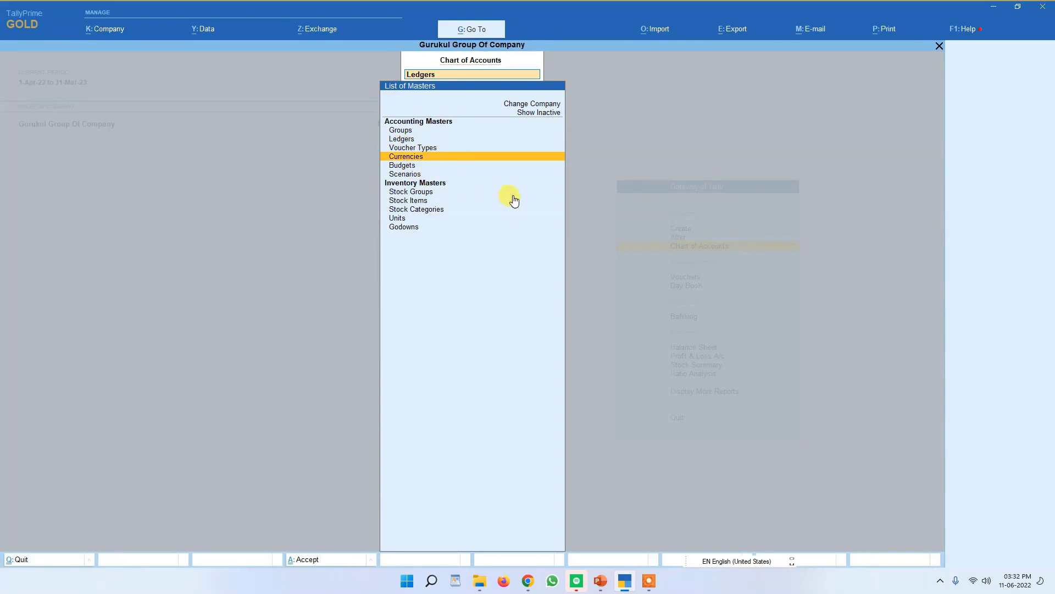
key(Down)
key(Up)
key(Up)
key(Up)
key(Up)
key(Up)
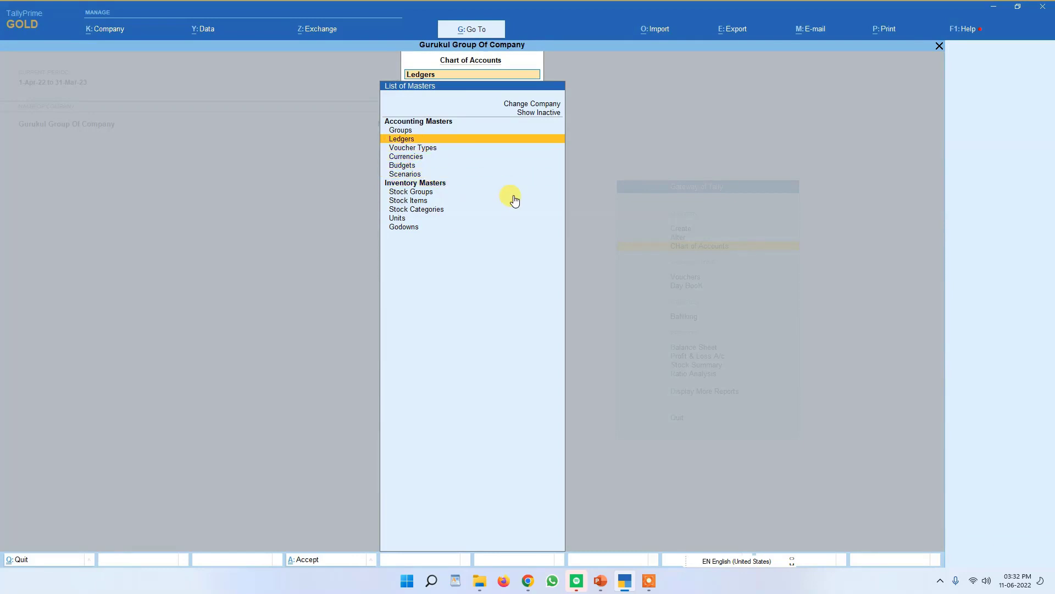
key(Return)
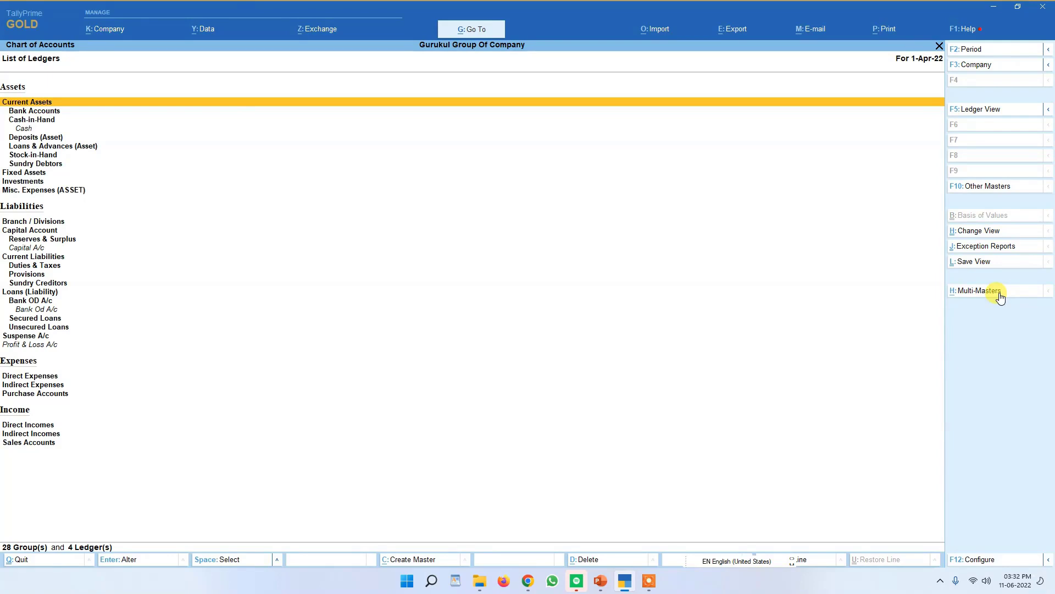
Close the list of ledgers and return to the Gateway of Tally
key(ctrl)
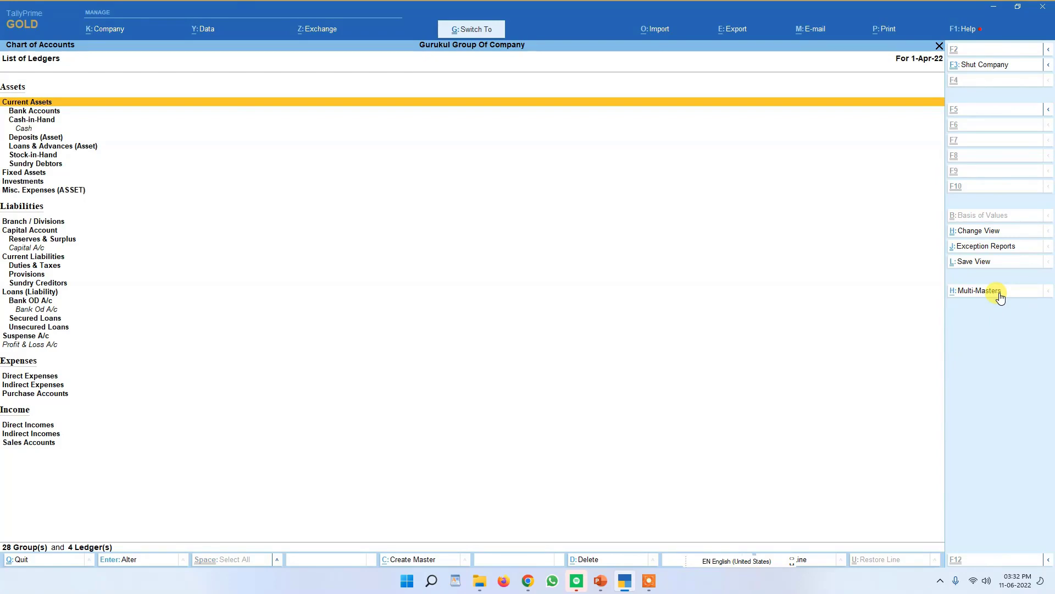
key(ctrl+4)
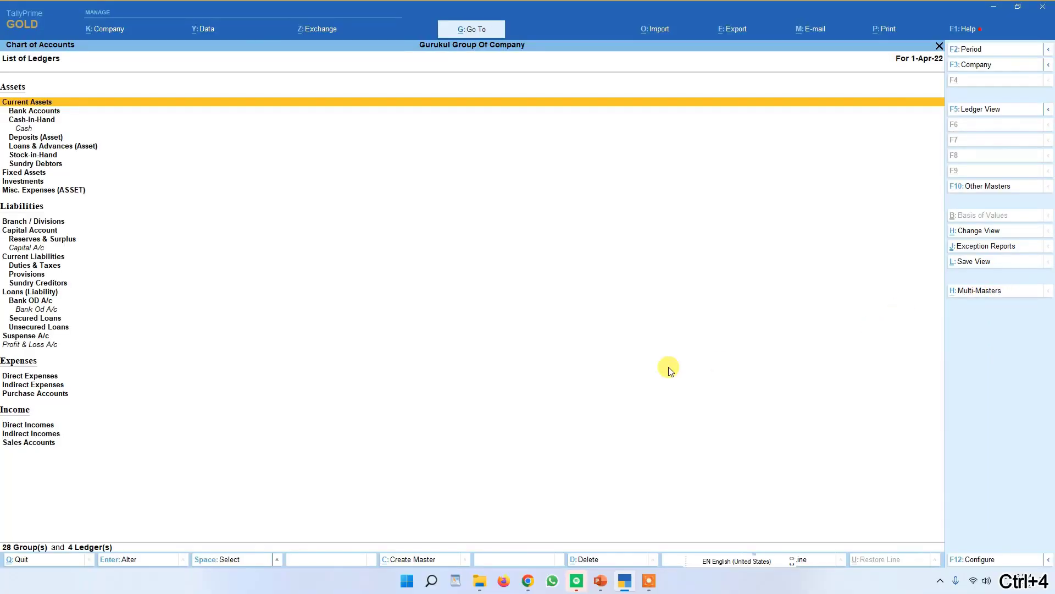
key(Escape)
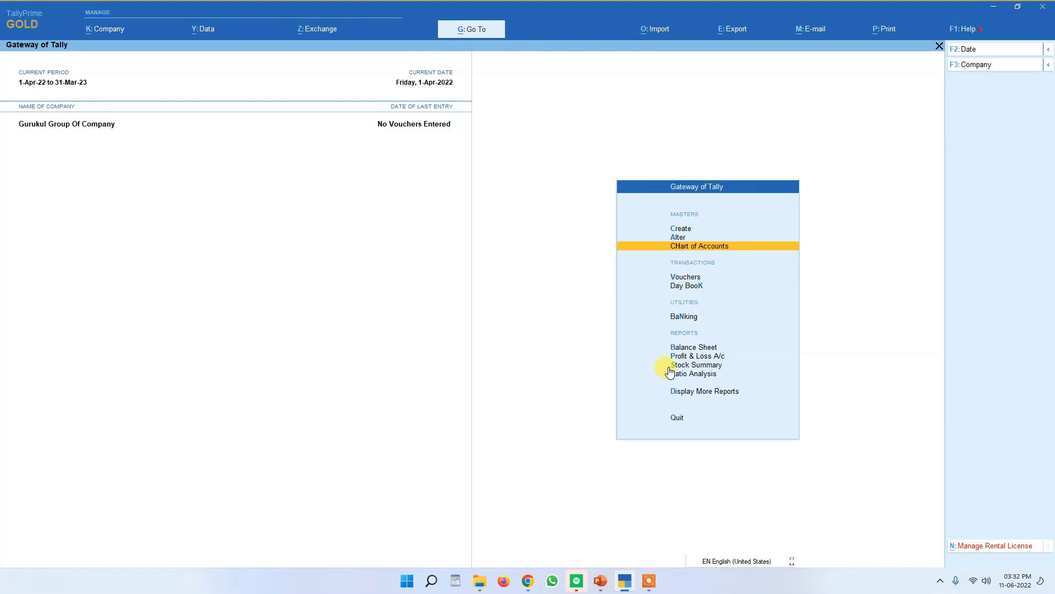
Open the list of ledgers for alteration from the Gateway of Tally
key(Up)
key(Up)
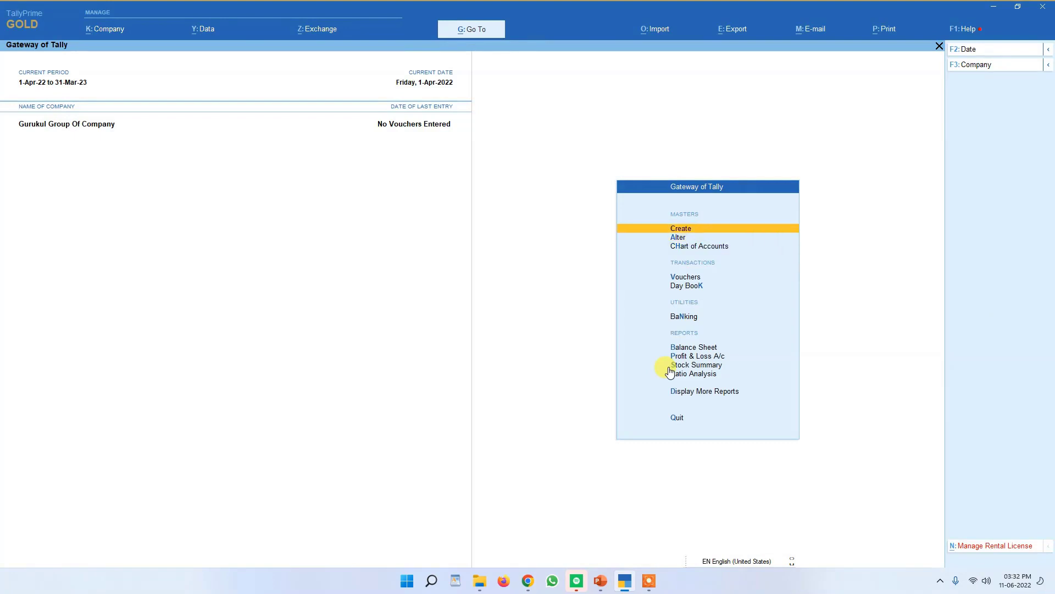
key(Down)
key(Return)
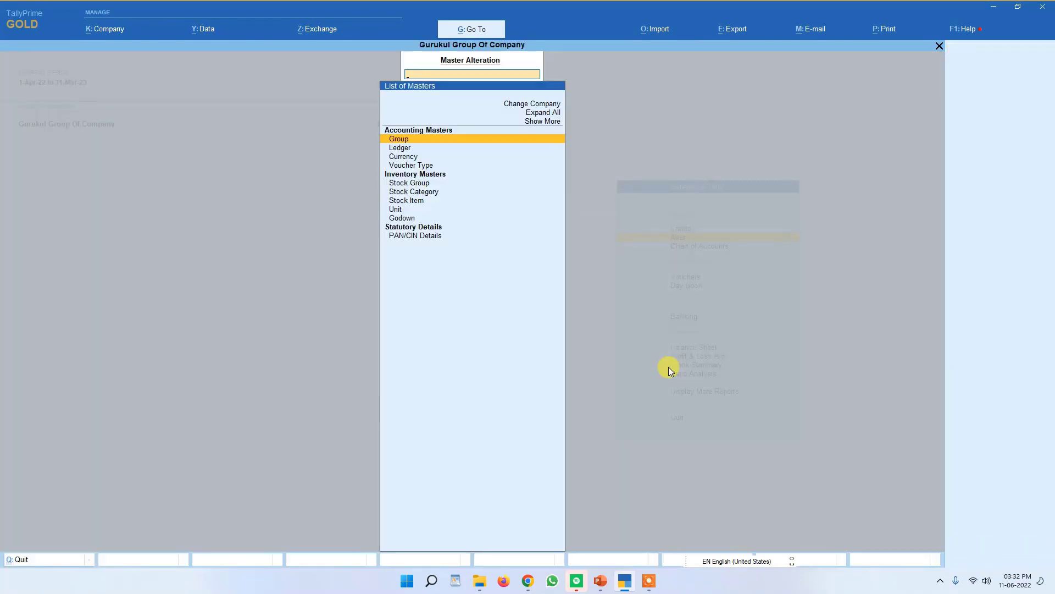
key(Down)
key(Return)
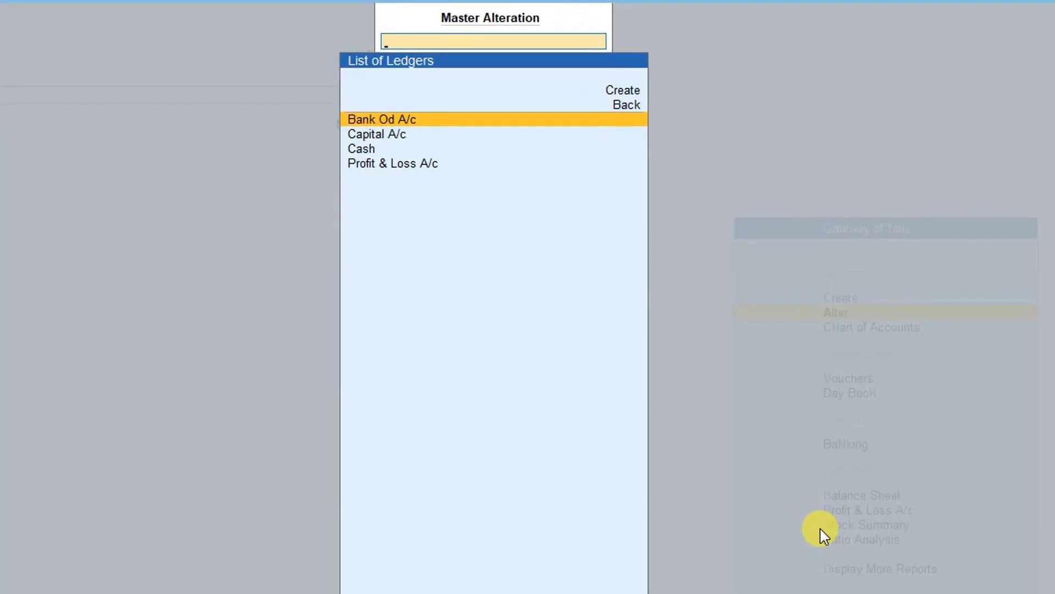
Look through the ledgers available for alteration and the option to create a new one
key(Down)
key(Down)
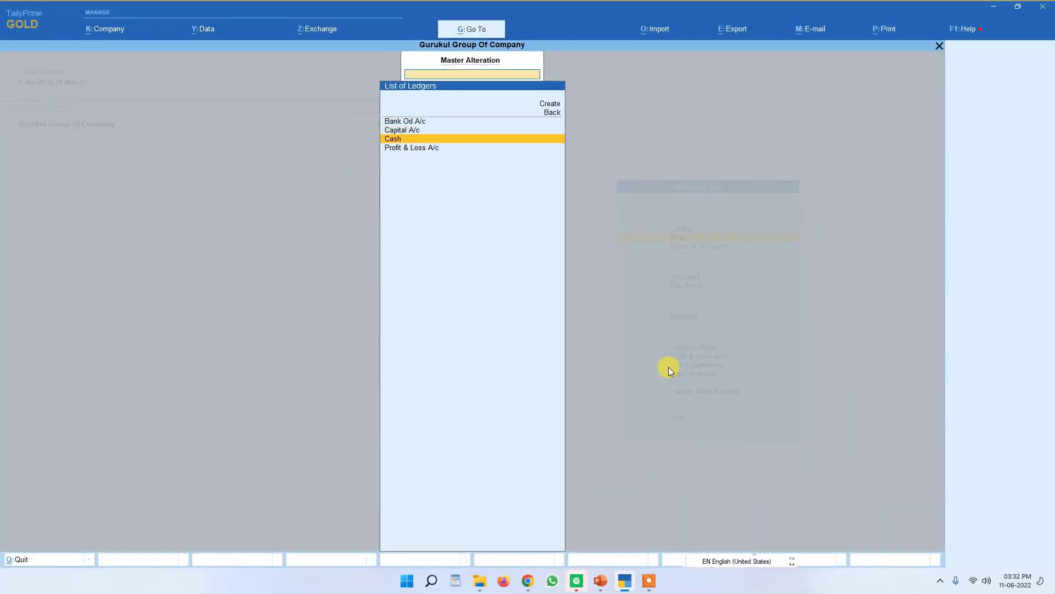
key(Down)
key(Up)
key(Up)
key(Up)
key(Up)
key(Up)
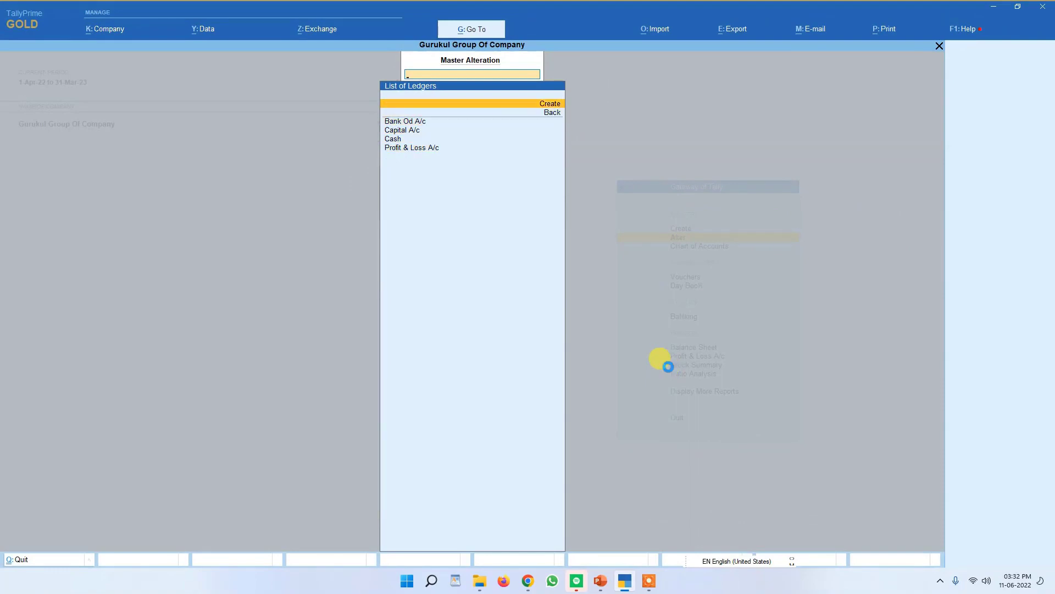
Create a new ledger named Purchase A/c with no alias and place it under the Purchase Accounts group
key(Return)
text(Purchase A/c)
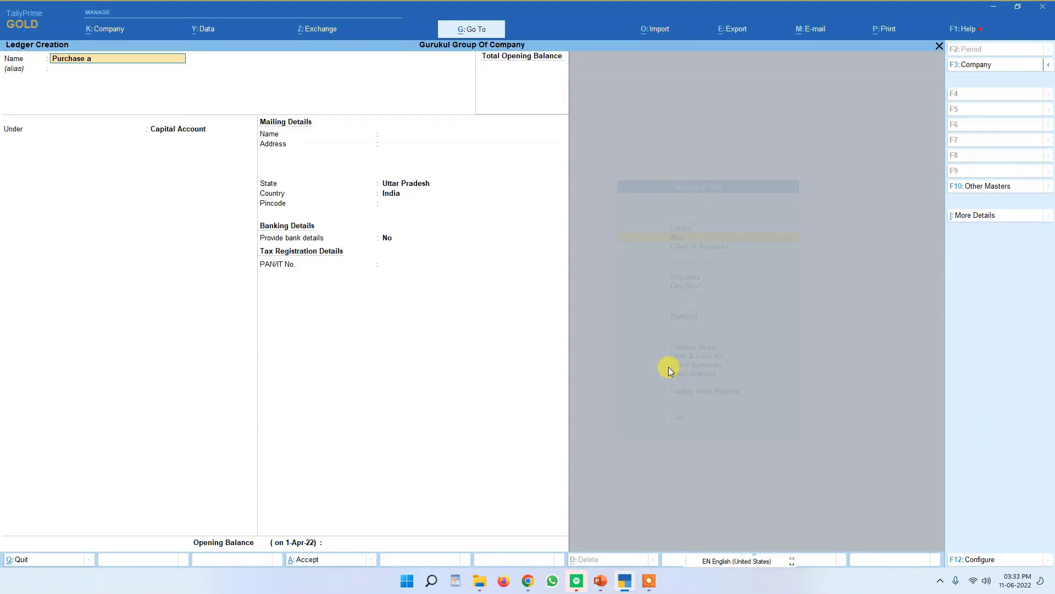
key(Return)
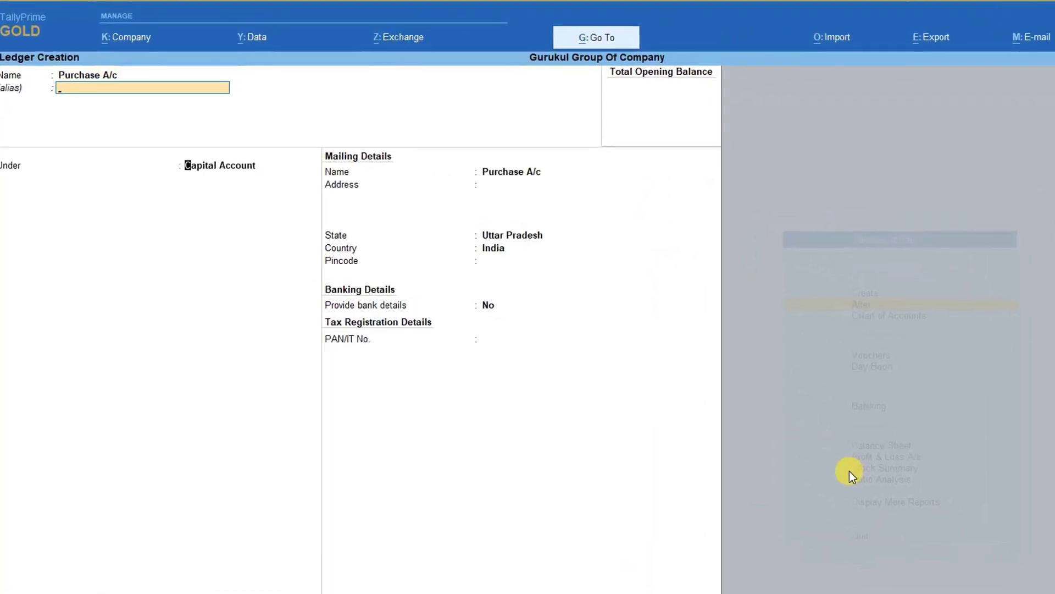
key(Return)
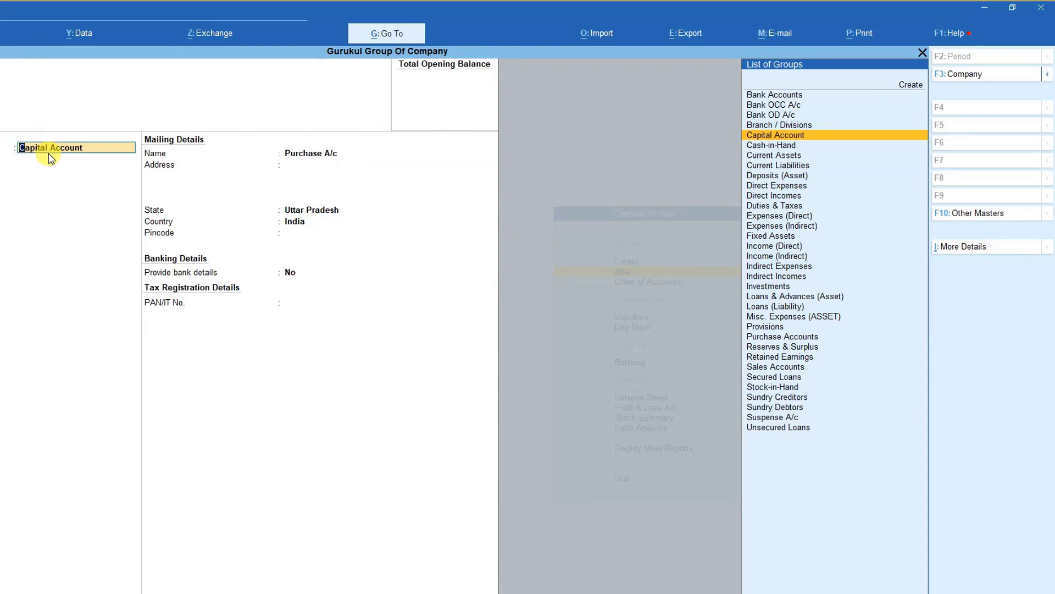
text(P)
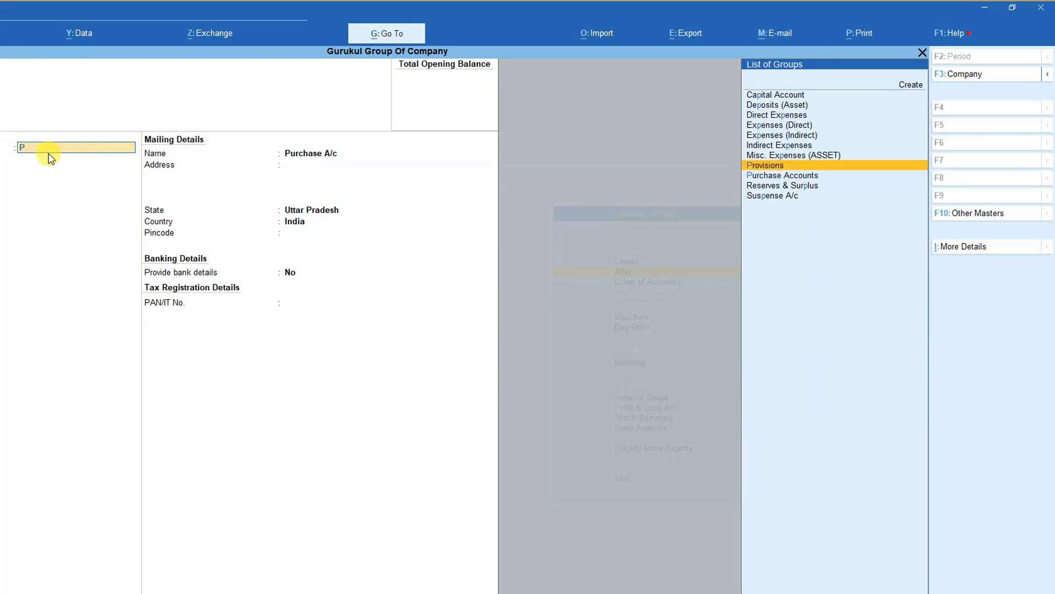
key(Return)
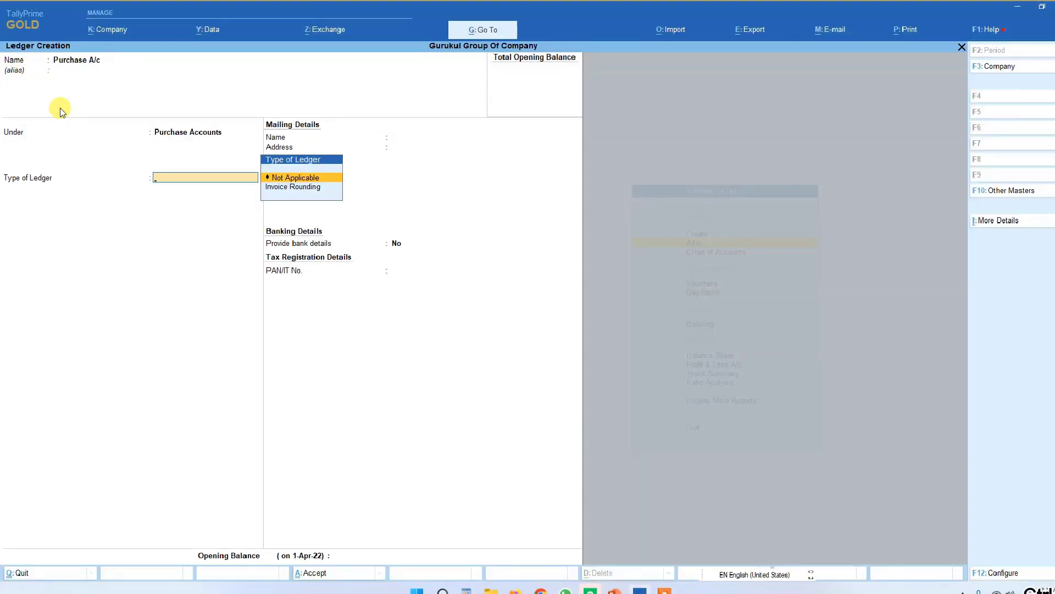
Set the ledger type to Not Applicable, leave the opening balance blank and save the Purchase A/c ledger
key(Return)
key(Return)
key(Return)
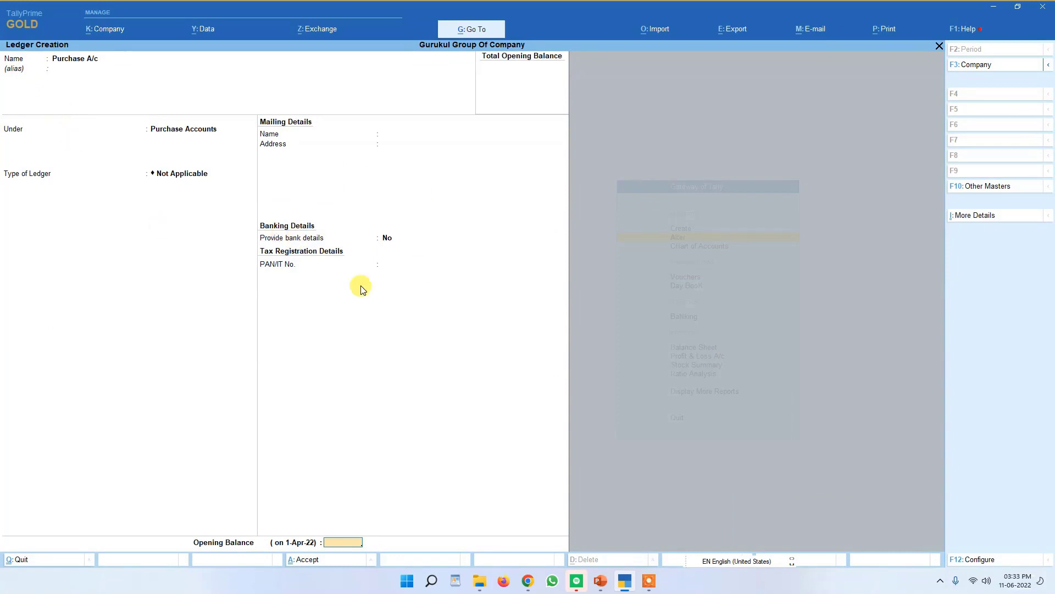
key(ctrl+a)
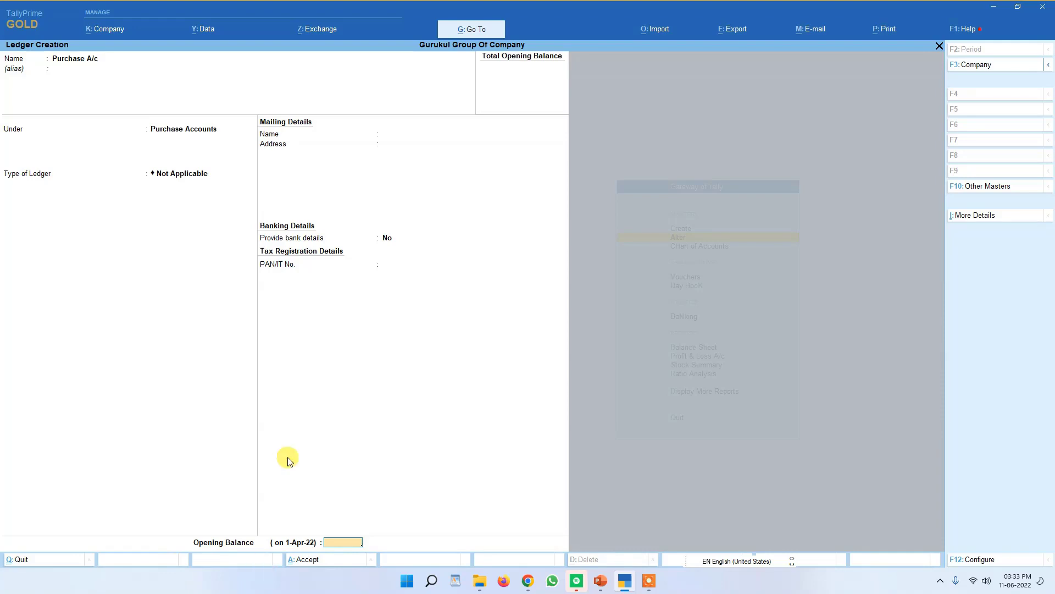
key(ctrl)
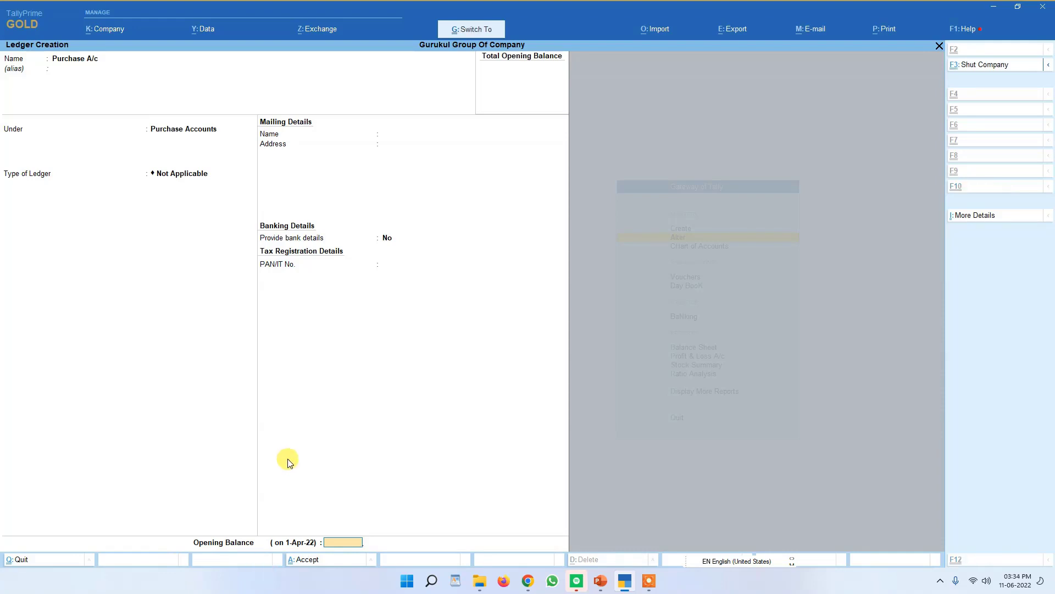
key(ctrl+a)
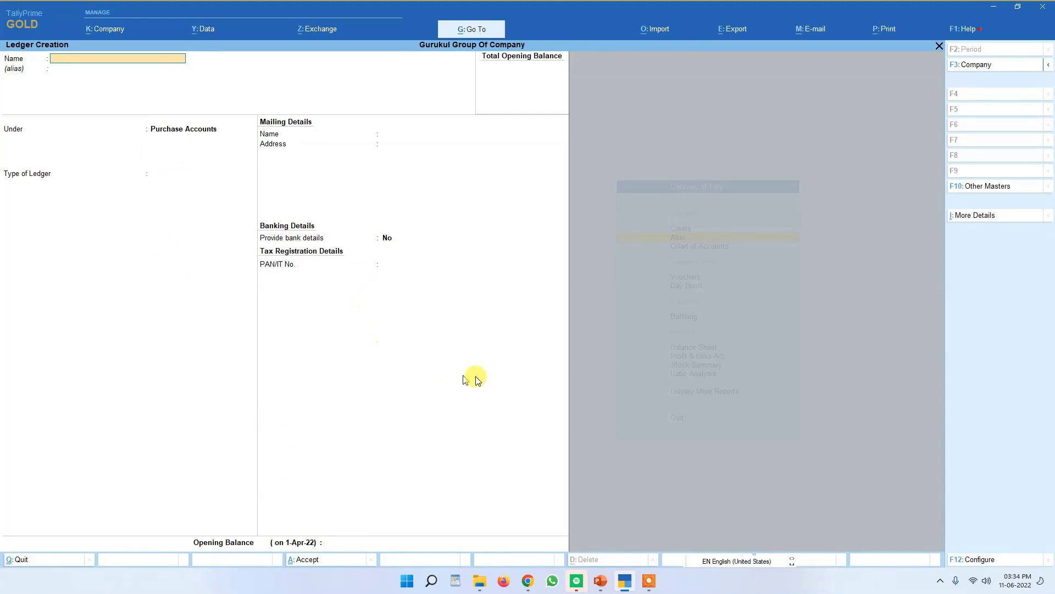
Leave ledger creation and return to the Gateway of Tally
key(Escape)
key(y)
key(Escape)
key(Escape)
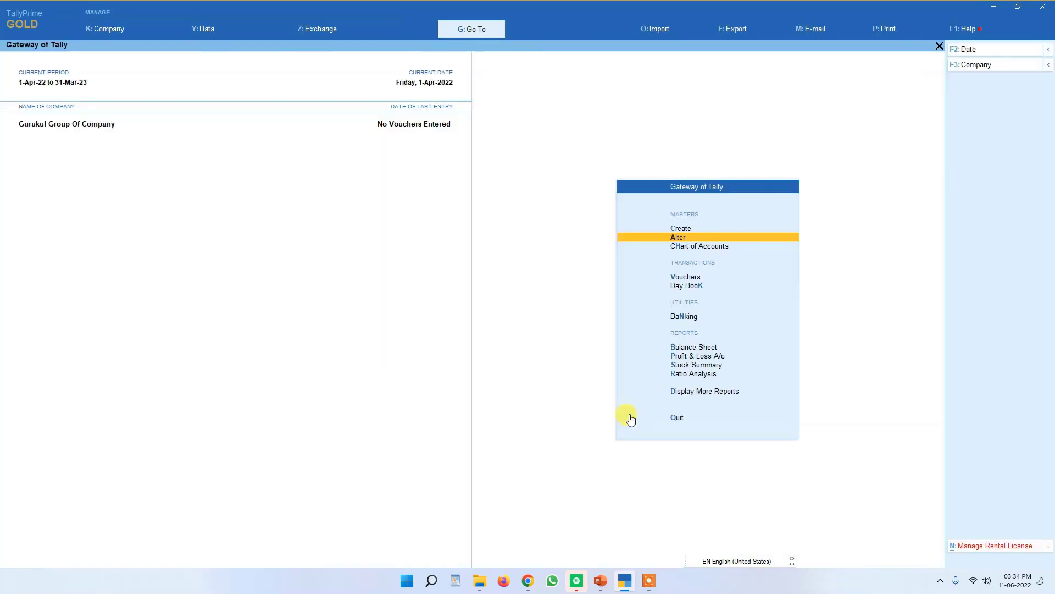
Open voucher entry from the Gateway of Tally and switch the voucher type to Purchase
key(Down)
key(Down)
key(Down)
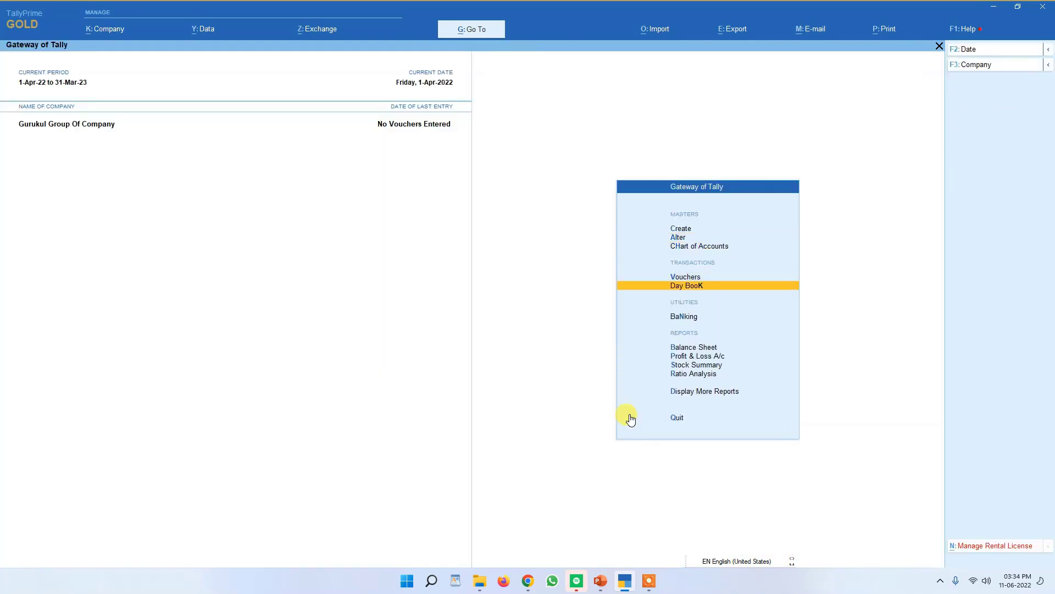
key(Up)
key(Return)
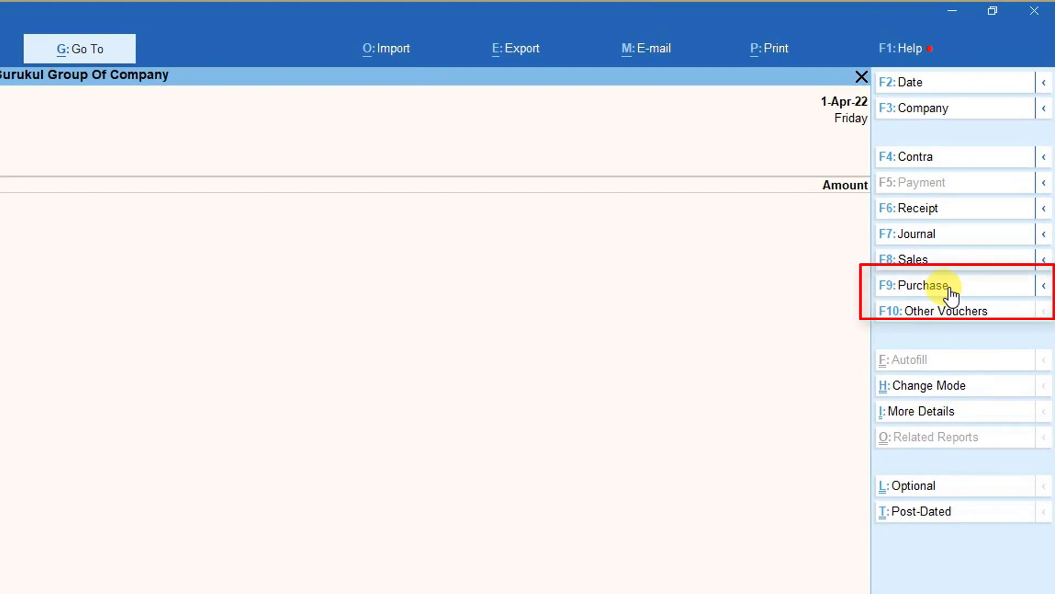
key(ctrl)
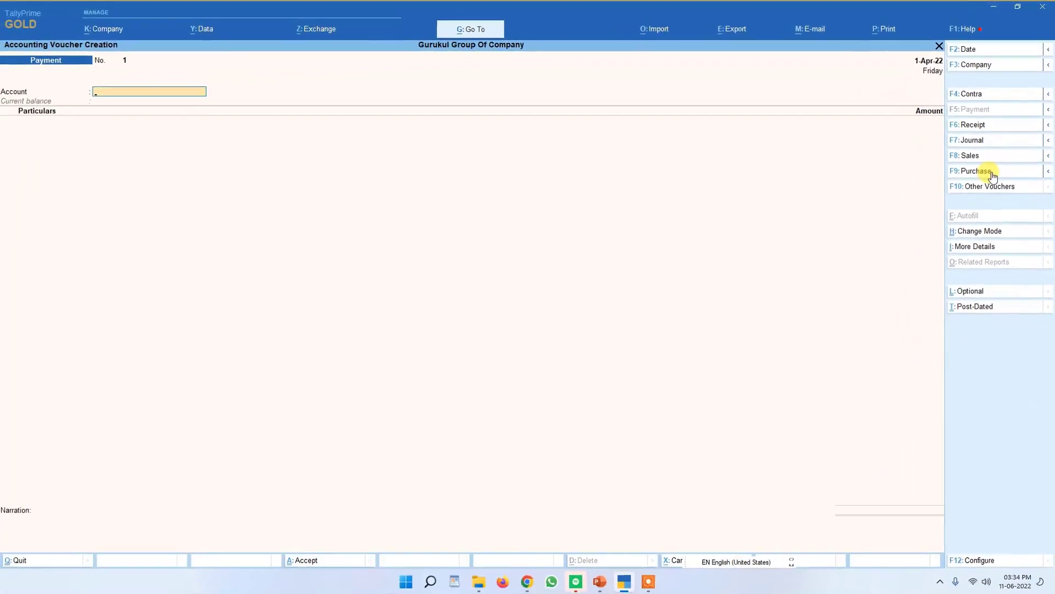
click(976, 171)
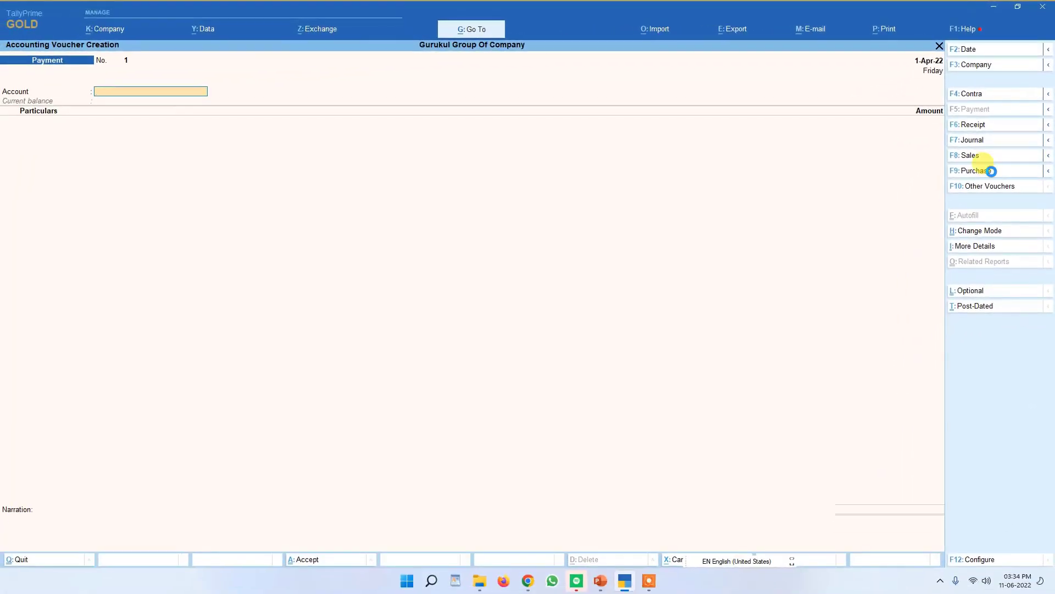
key(ctrl)
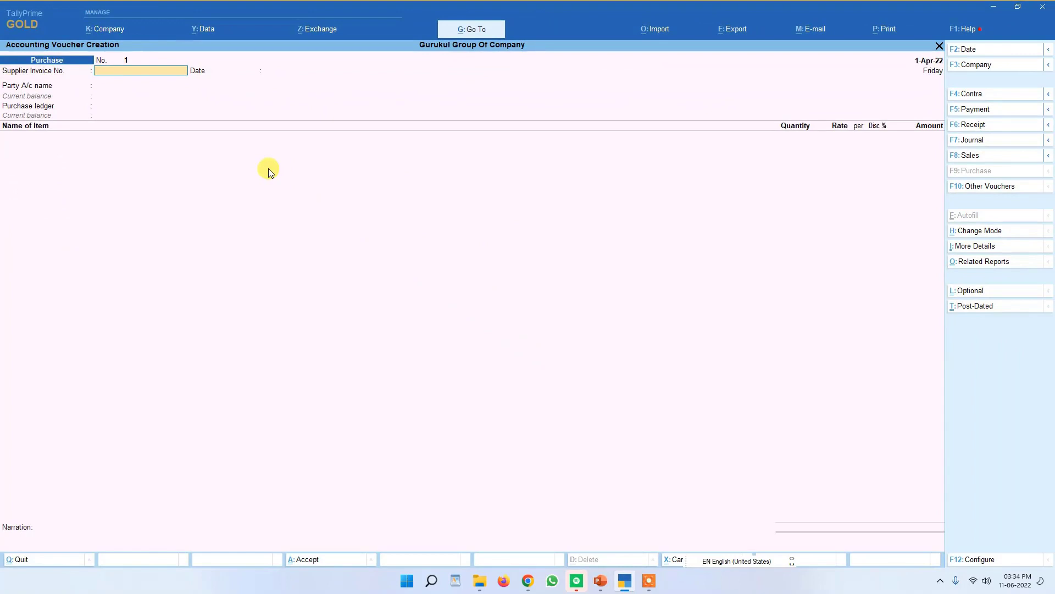
Enter supplier invoice number 01 on the purchase voucher and set the voucher date to 11-06-2022
key(Return)
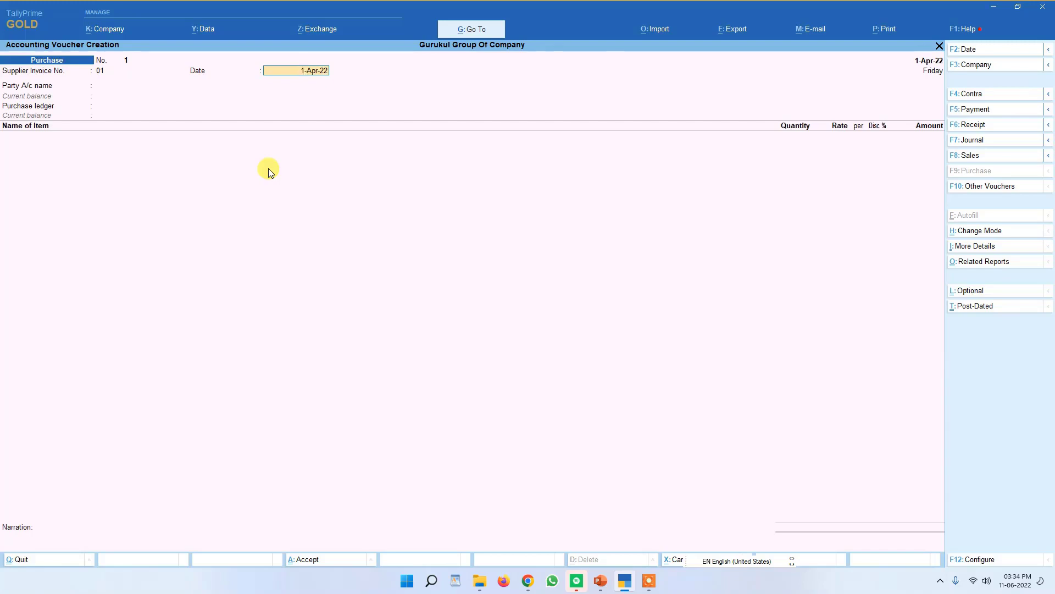
key(F2)
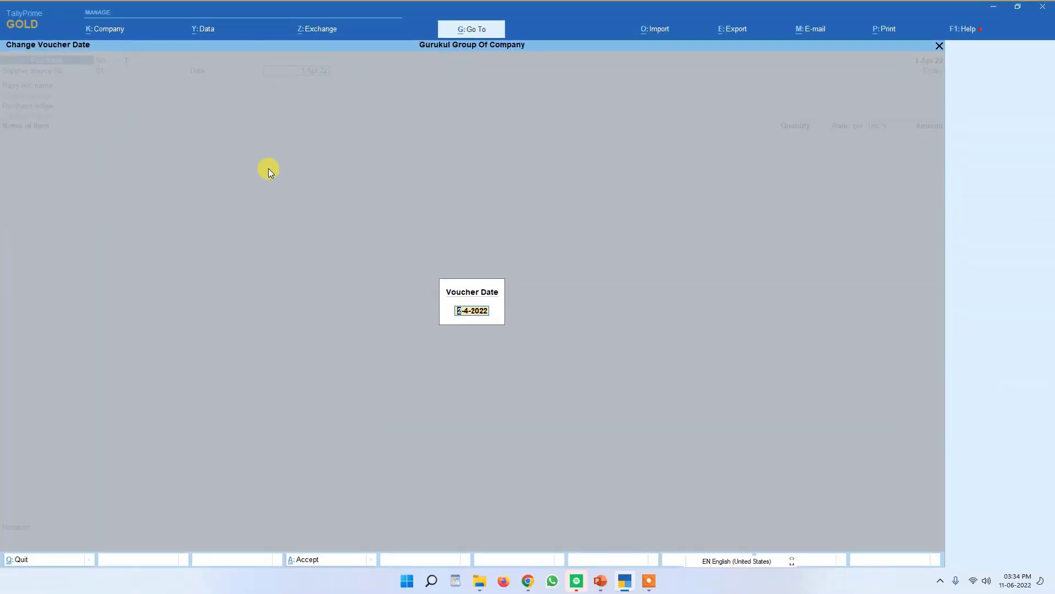
text(11-06-2022)
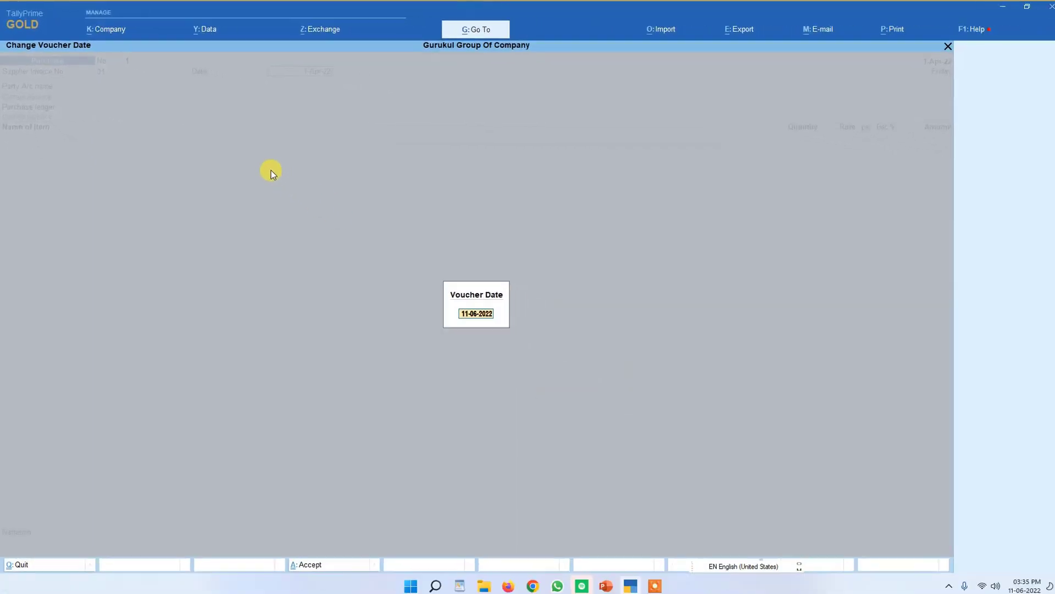
key(Return)
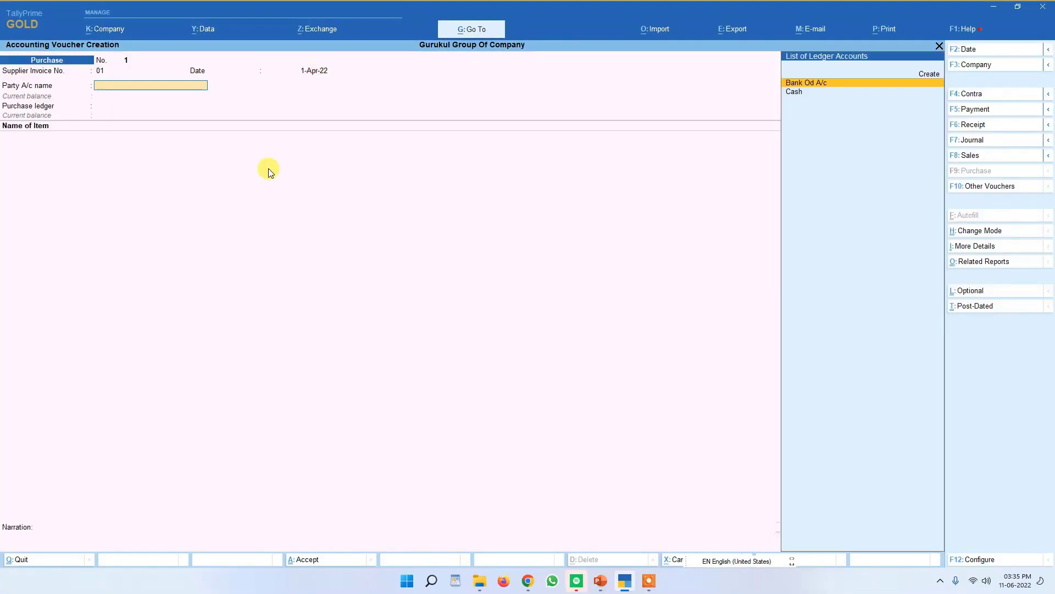
Choose Cash as the party account, accept the default receipt and party details, and select Purchase A/c as the purchase ledger
key(Down)
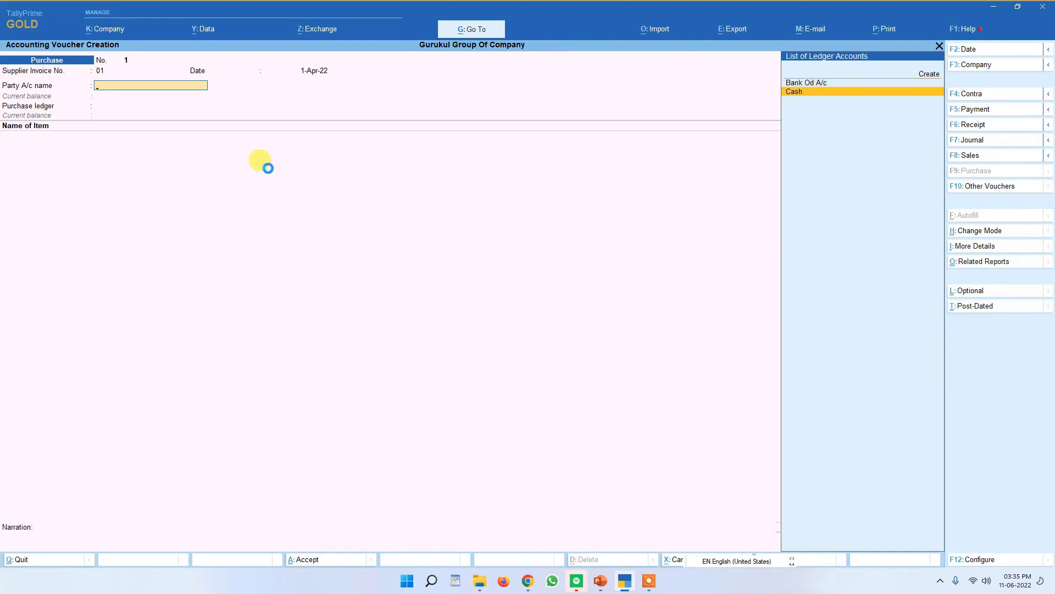
key(Return)
key(Return)
key(Return)
key(Return)
key(Return)
key(Return)
key(Return)
key(Return)
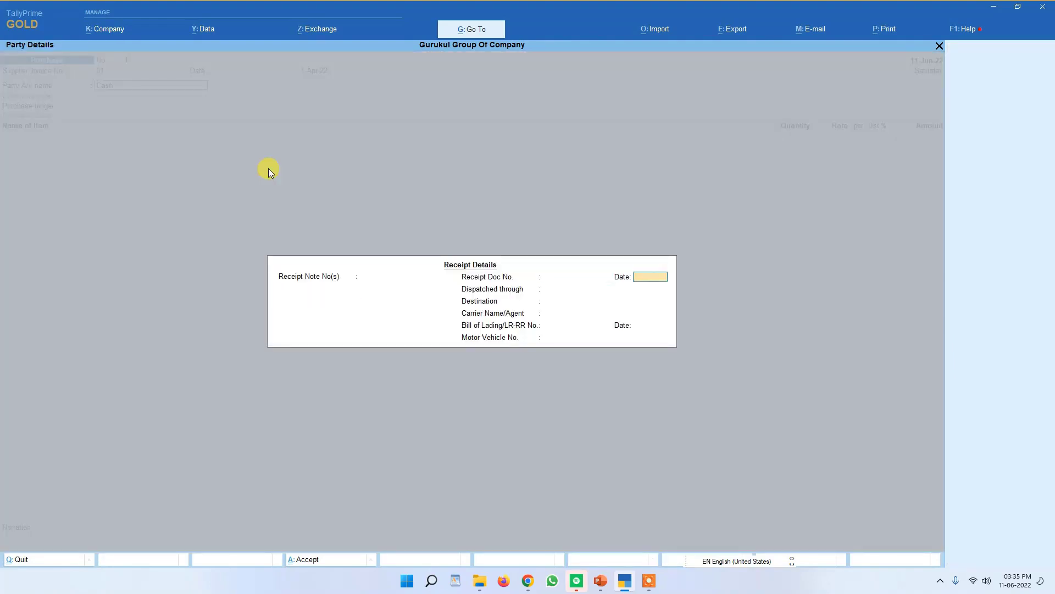
key(Return)
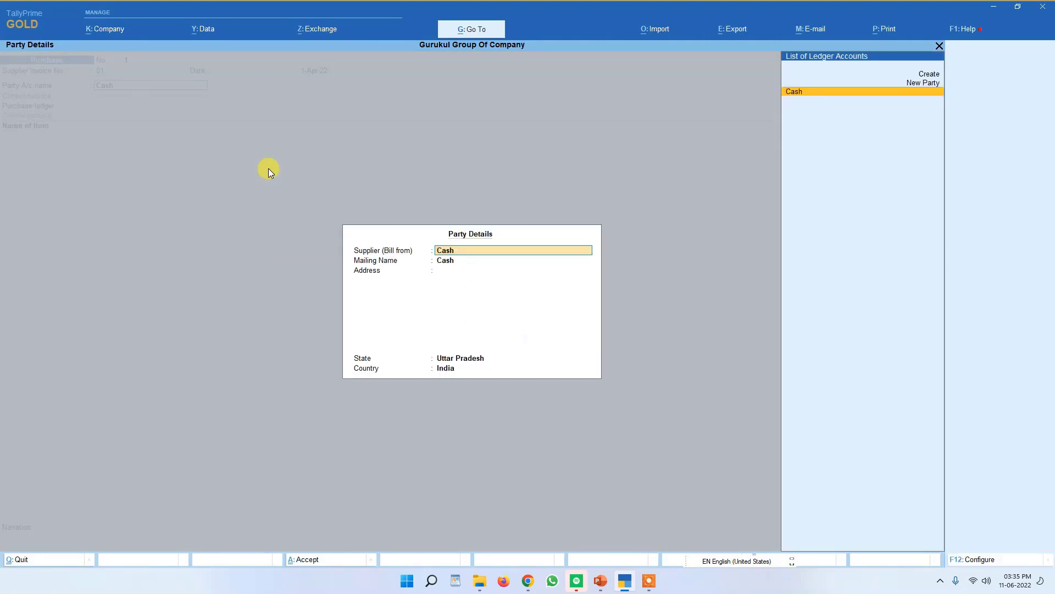
key(Return)
key(Return)
key(Return)
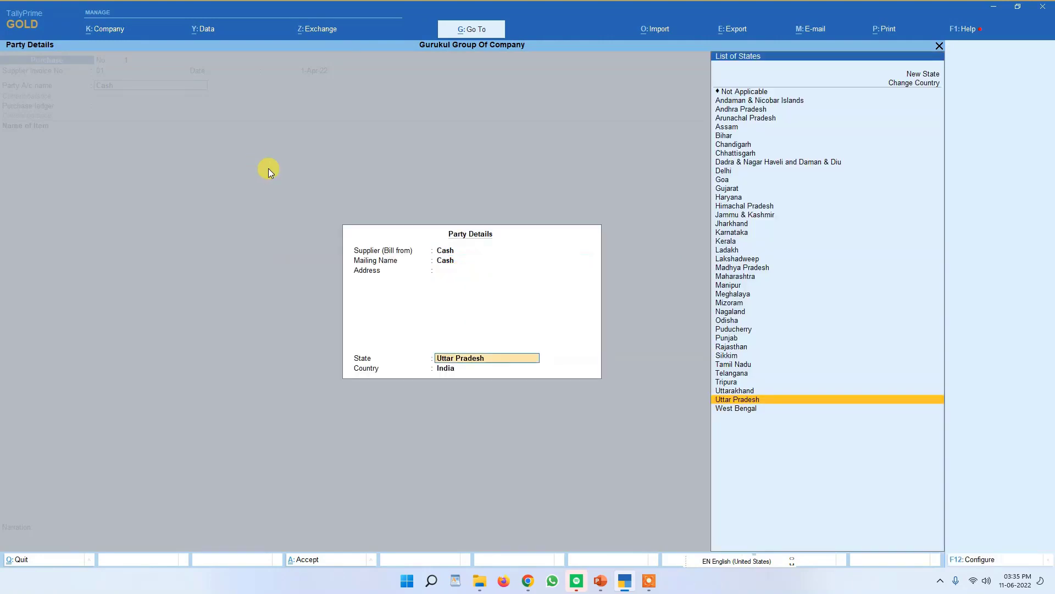
key(Return)
key(Return)
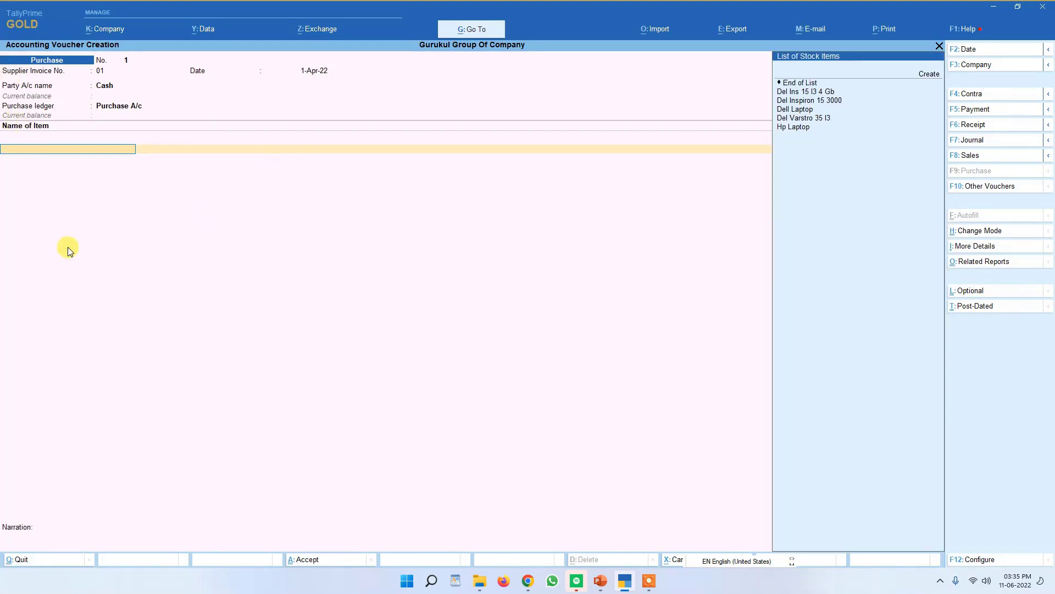
Add the stock item Del Ins 15 I3 4 Gb with a quantity of 1 pcs at a rate of 30,000
key(Down)
key(Down)
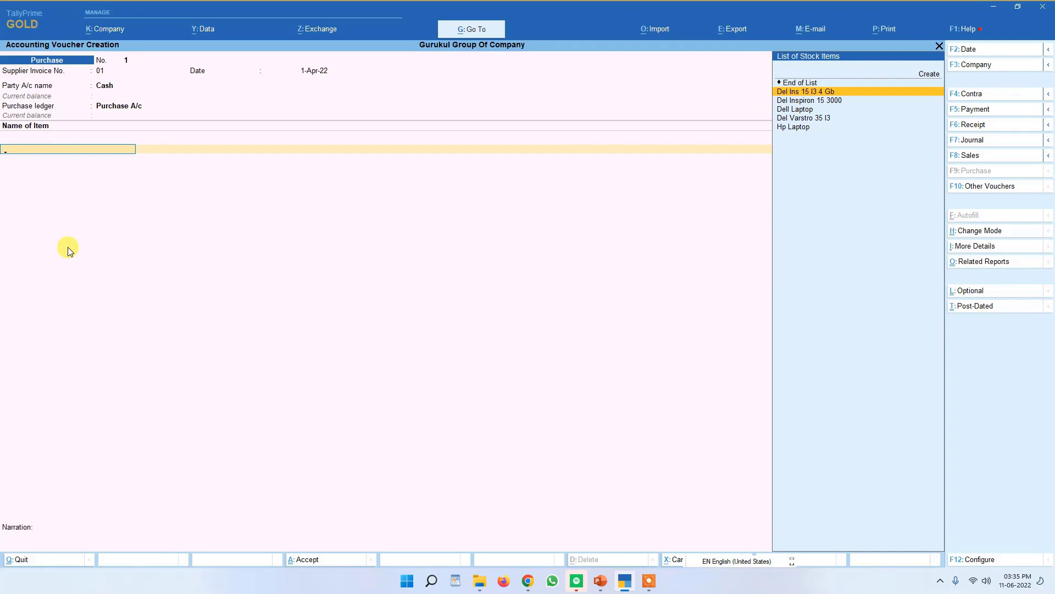
key(Return)
key(Return)
text(30,000)
key(Return)
key(Return)
key(Return)
key(Return)
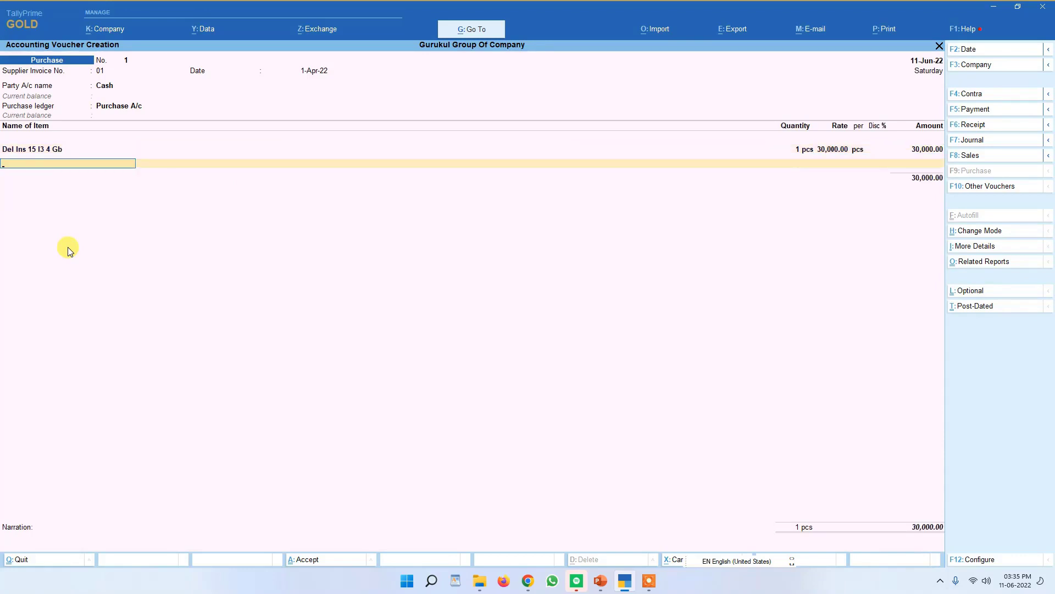
Add the stock item Hp Laptop with a quantity of 2 pcs at a rate of 50,000
key(Down)
key(Down)
key(Down)
key(Down)
key(Down)
key(Down)
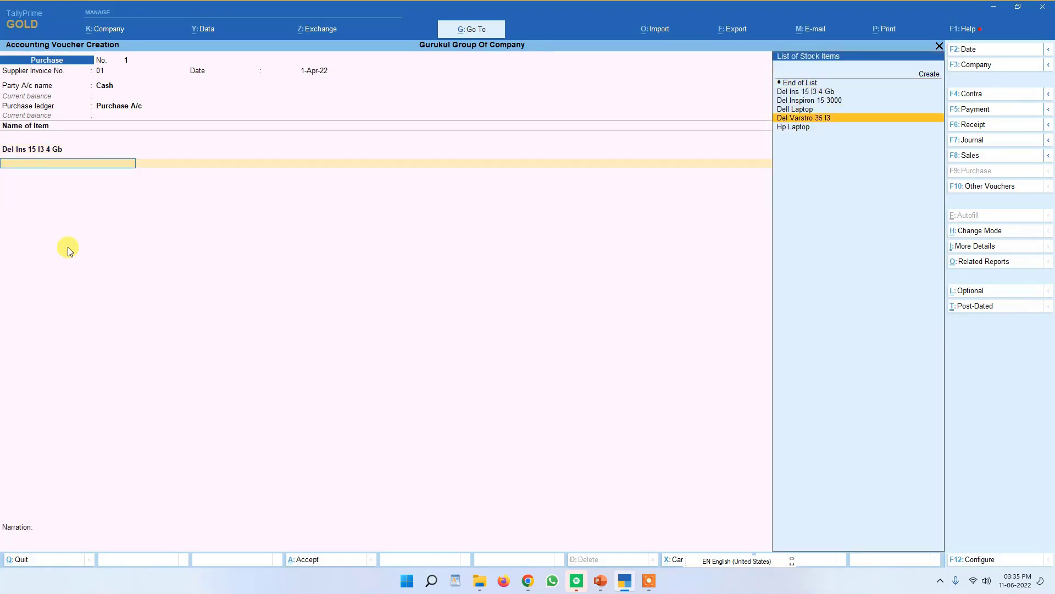
key(Return)
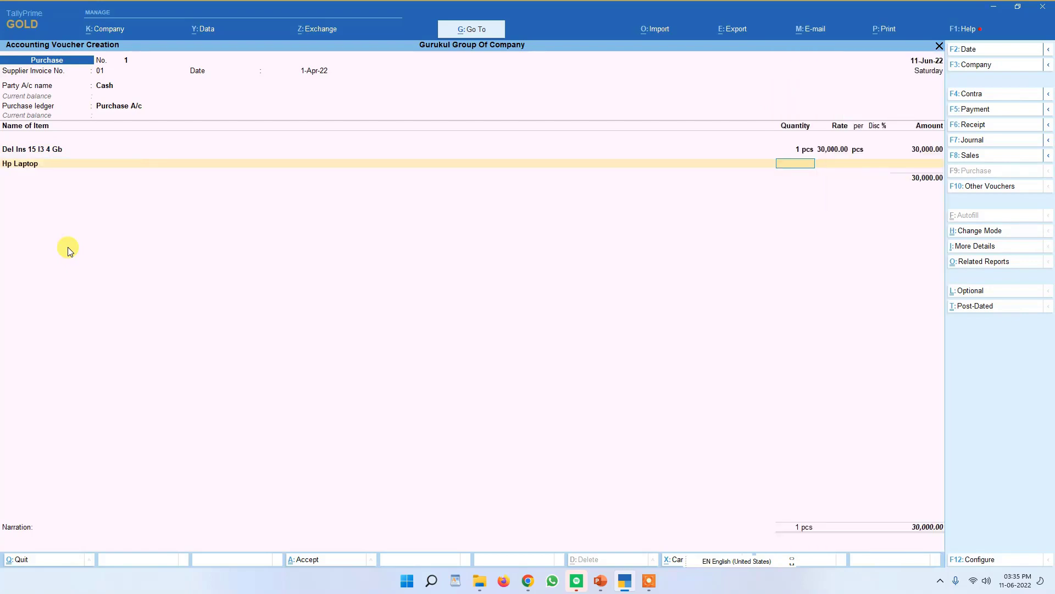
key(Return)
text(50000)
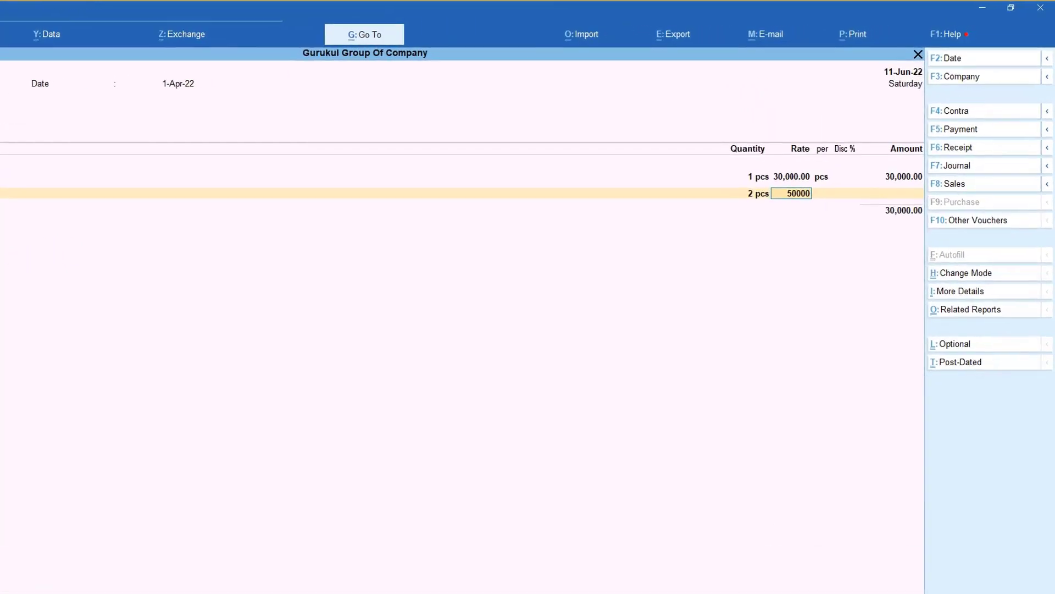
key(Return)
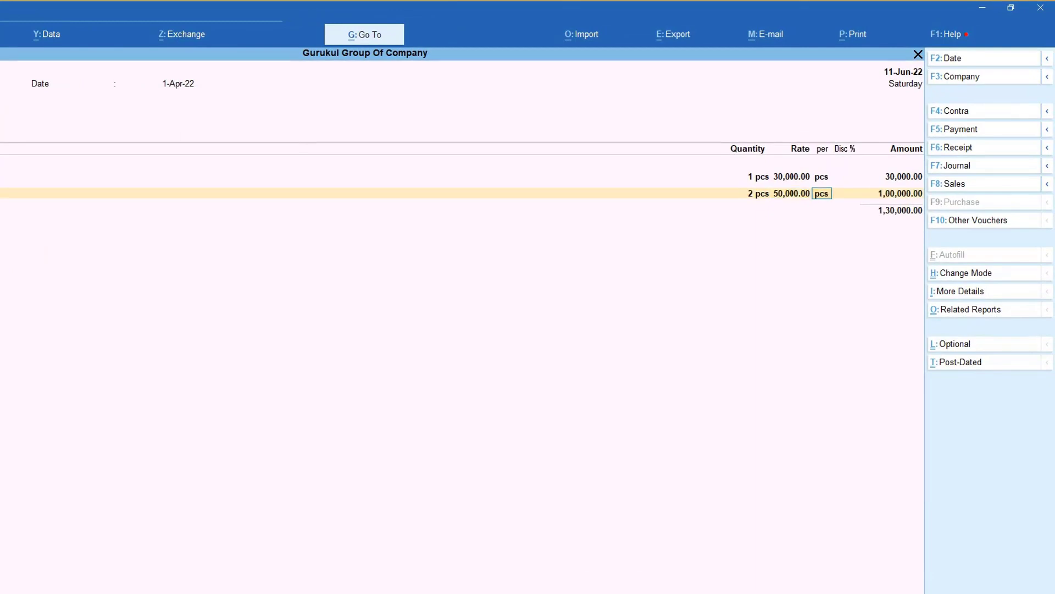
key(Return)
key(Return)
key(Return)
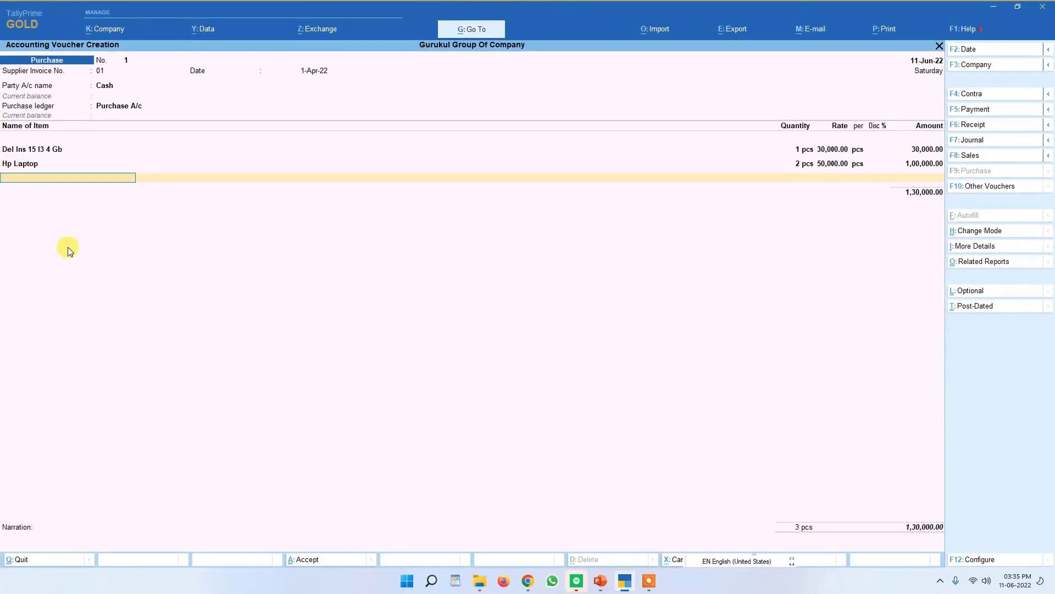
End the item list, leave the narration blank and save the purchase voucher
key(Return)
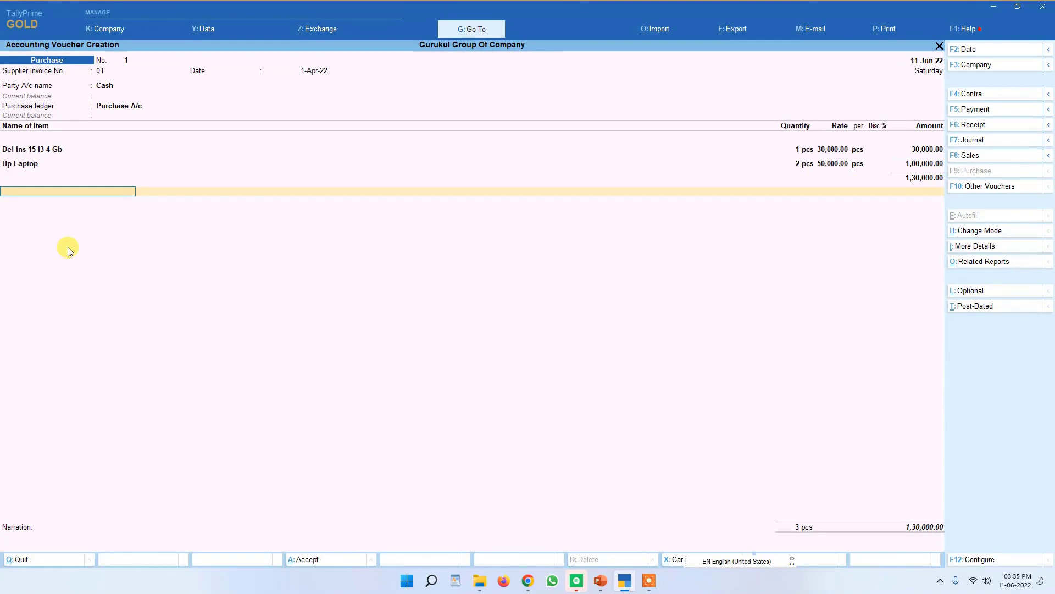
key(Return)
key(Return)
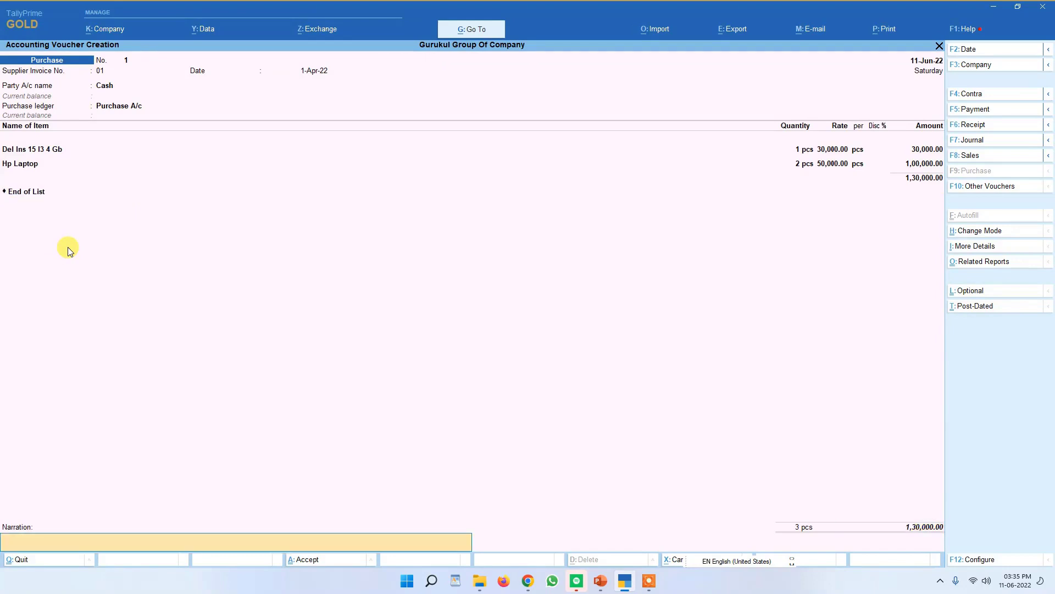
key(Return)
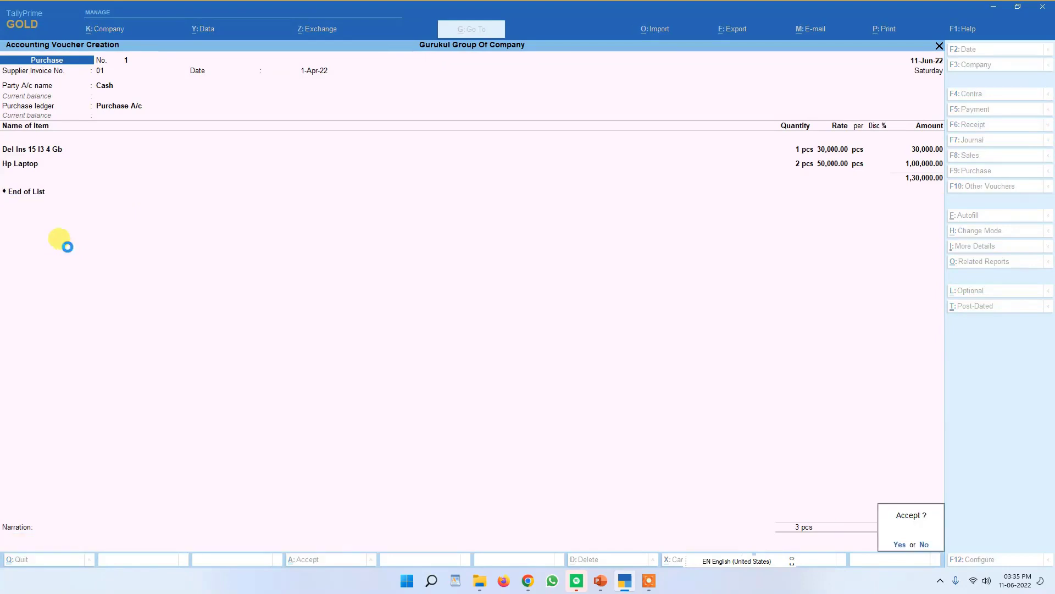
key(Return)
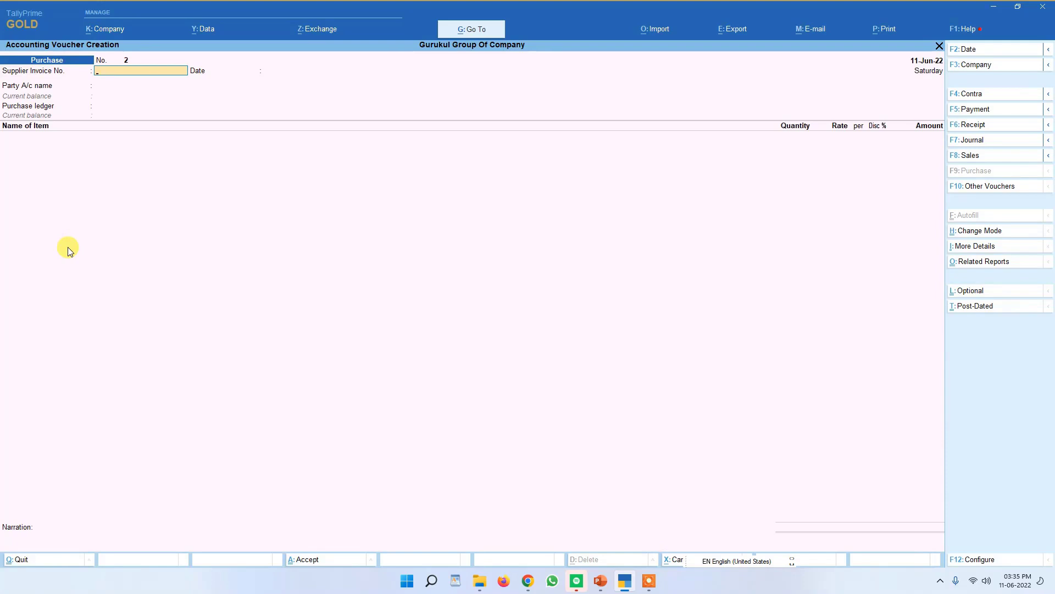
Reopen the saved purchase voucher and change its entry mode to As Voucher
key(Page_Up)
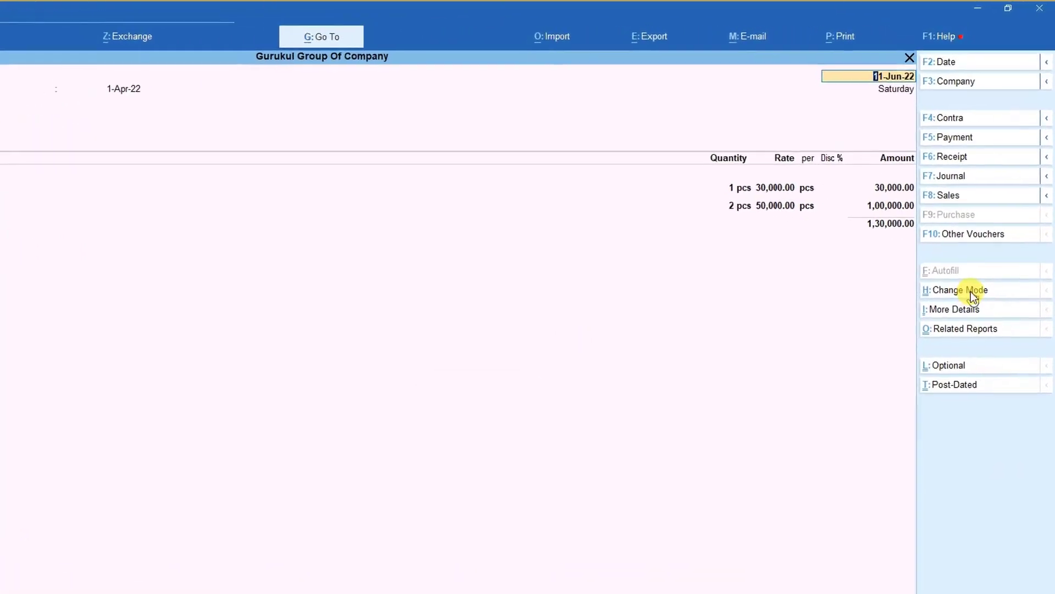
click(984, 230)
key(Down)
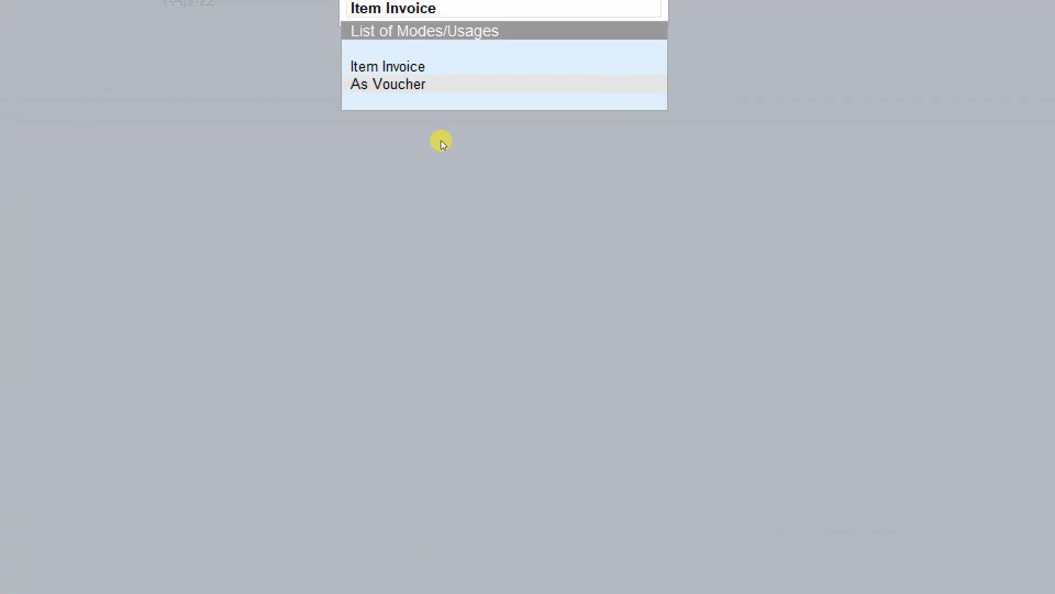
key(ctrl+4)
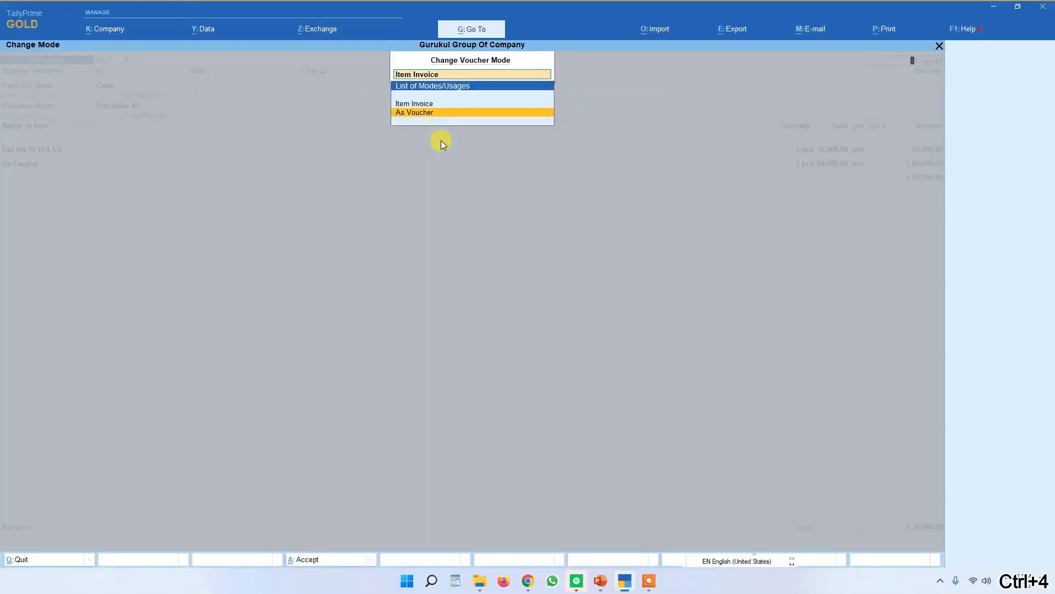
key(Return)
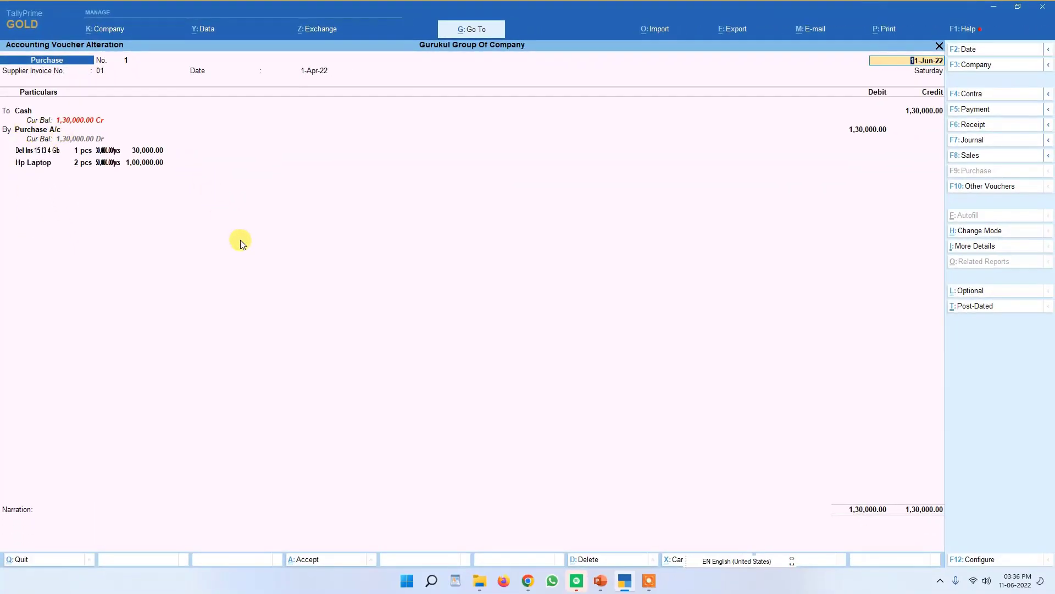
Switch the purchase voucher's entry mode back to Item Invoice
click(994, 233)
key(Up)
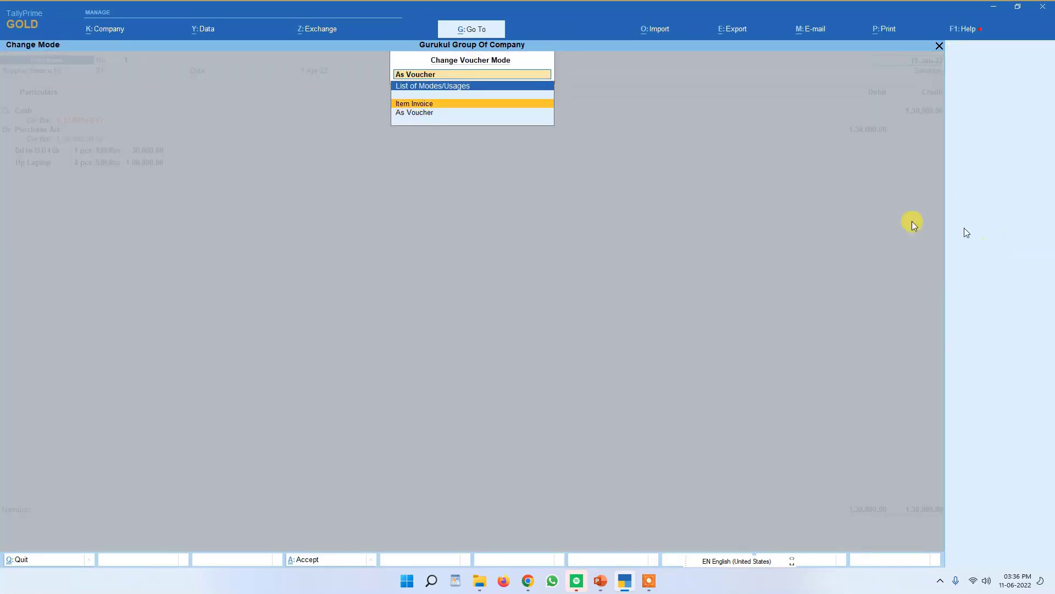
key(ctrl)
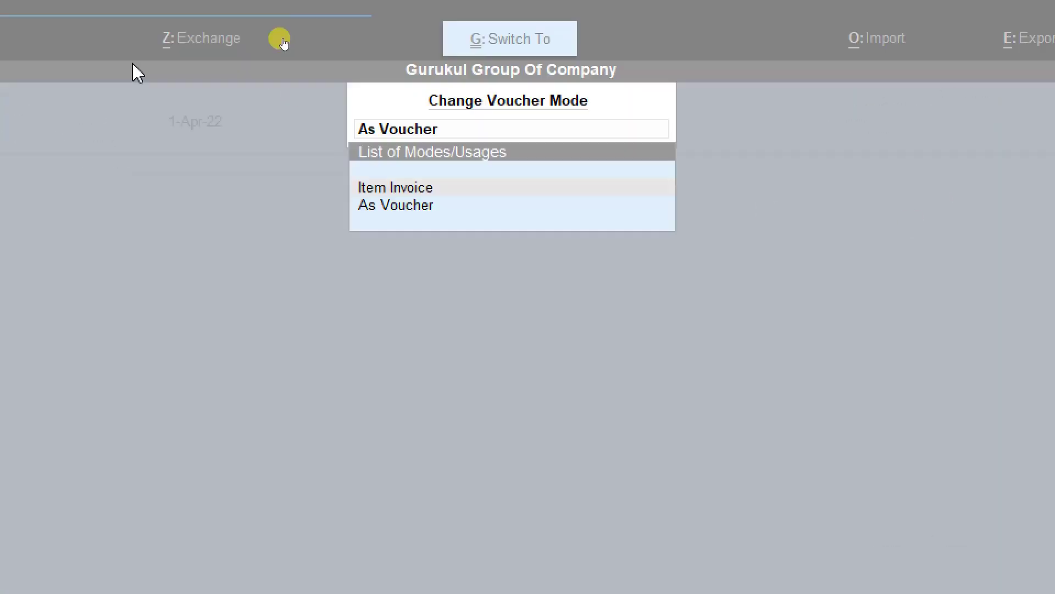
key(ctrl+4)
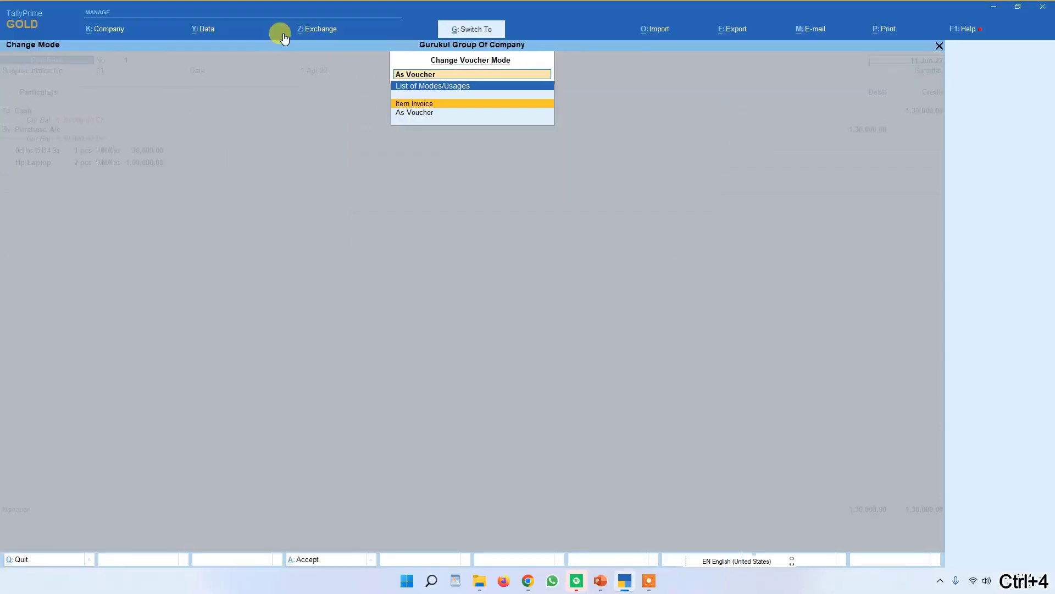
key(Return)
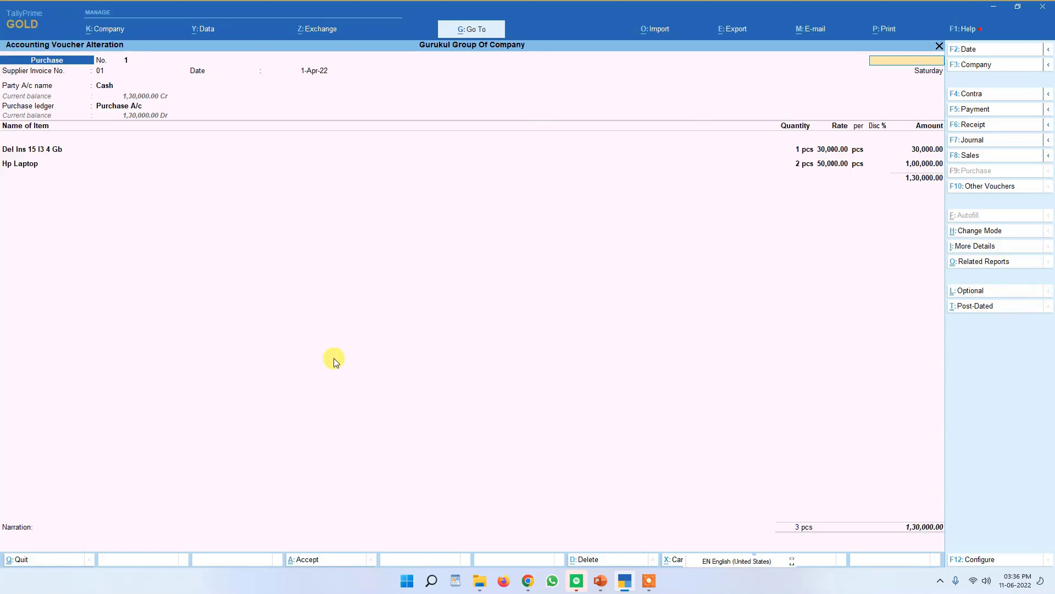
Quit the voucher alteration and voucher creation screens and return to the Gateway of Tally
key(Escape)
key(y)
key(Escape)
key(y)
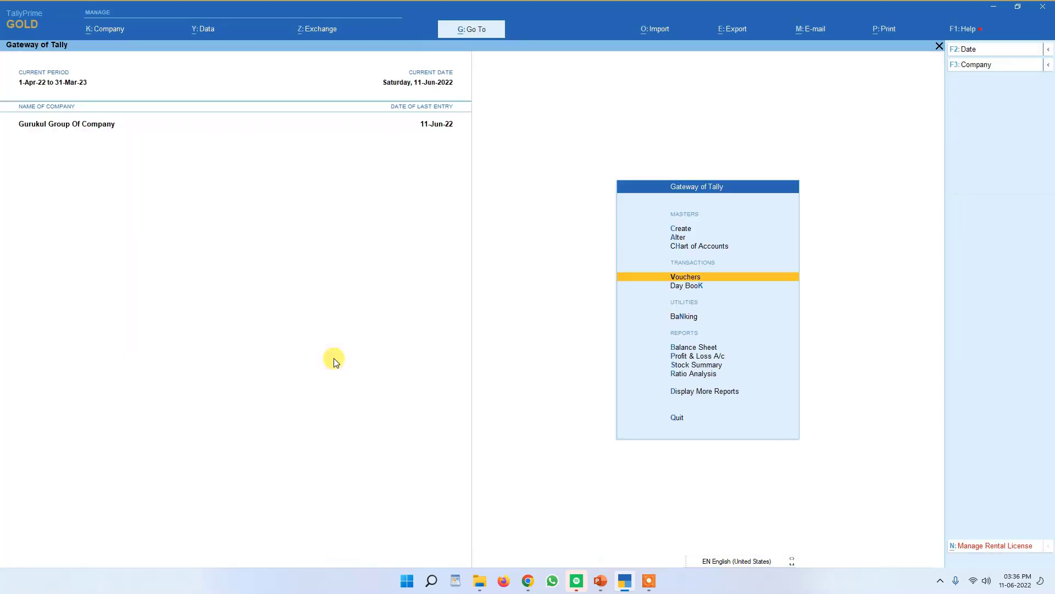
Open the Day Book from the Gateway of Tally to review the recorded vouchers
key(Down)
key(Down)
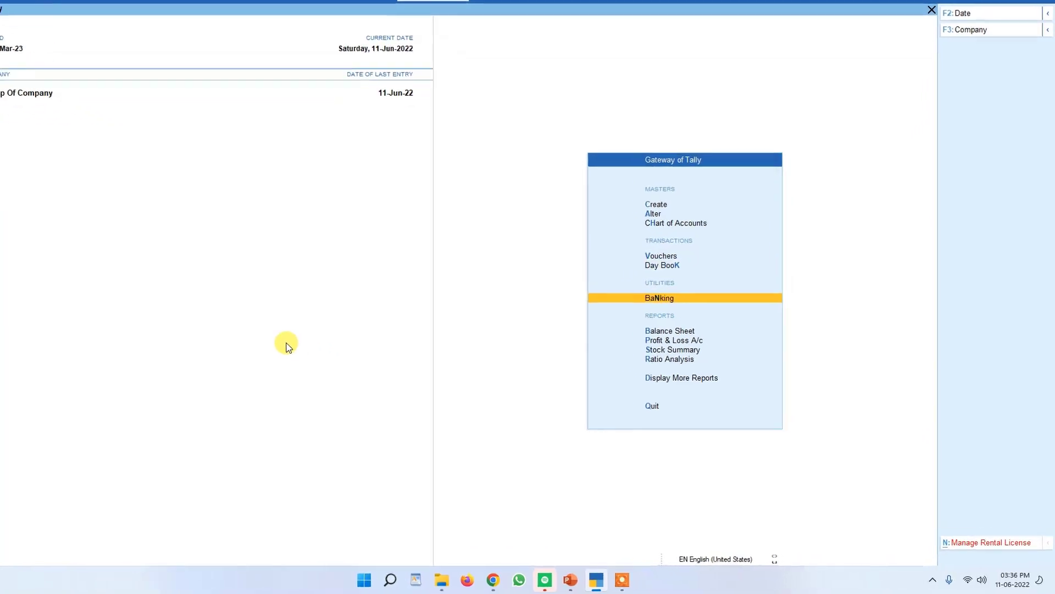
key(Down)
key(Down)
key(Down)
key(Down)
key(Up)
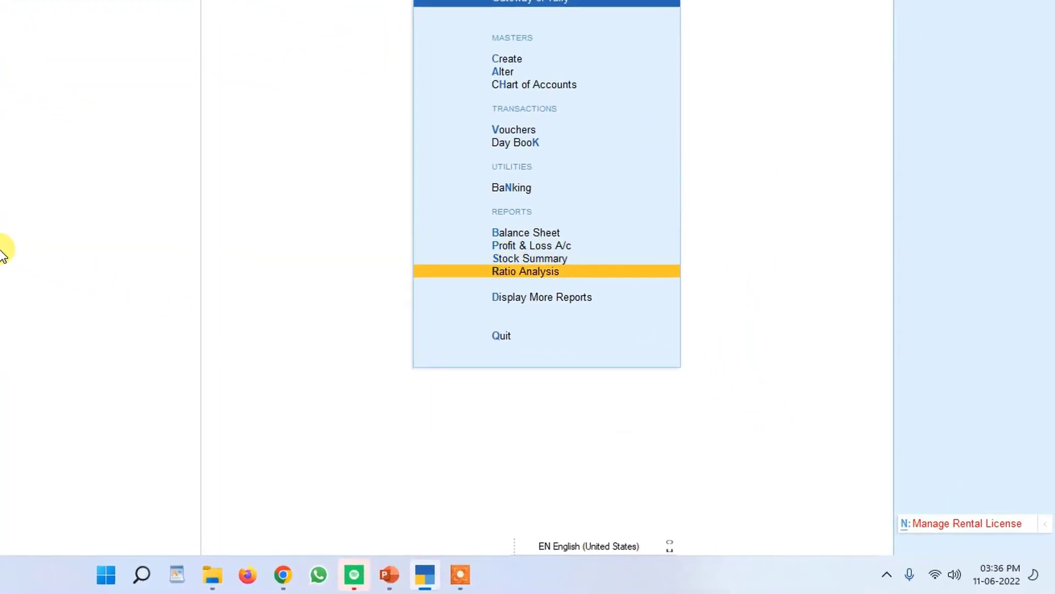
key(Up)
key(Up)
key(Up)
key(Up)
key(Up)
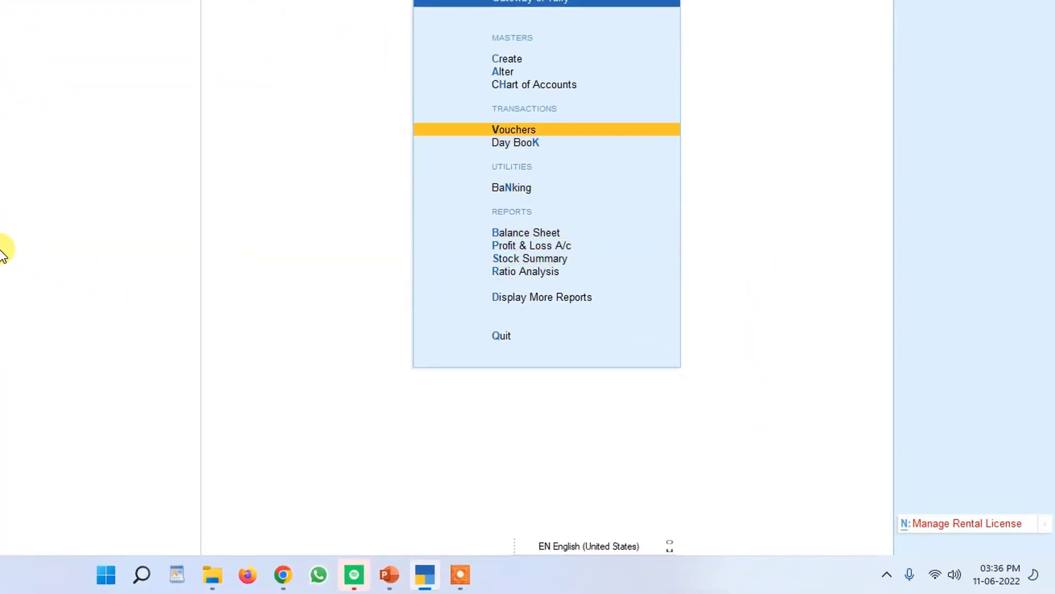
key(Down)
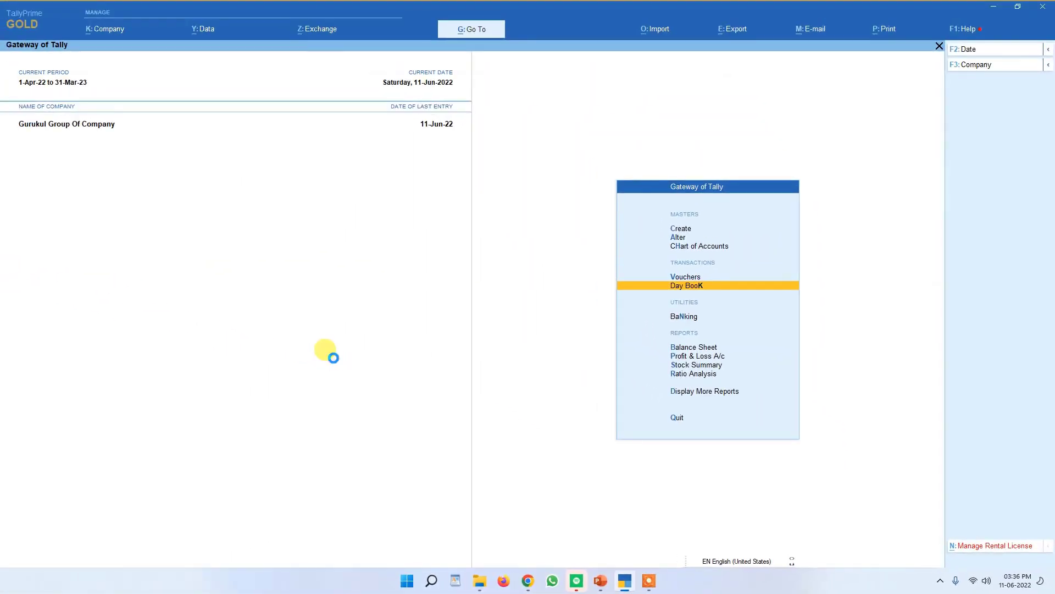
key(Return)
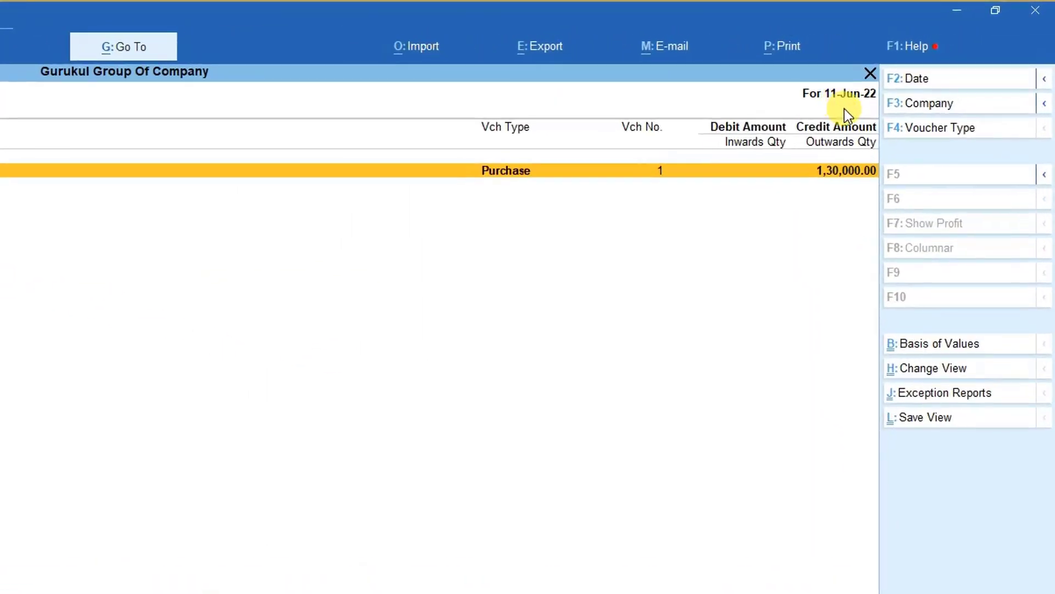
Open the Day Book's period setting and accept 11-6-2022 as both the From and To dates
key(ctrl+f3)
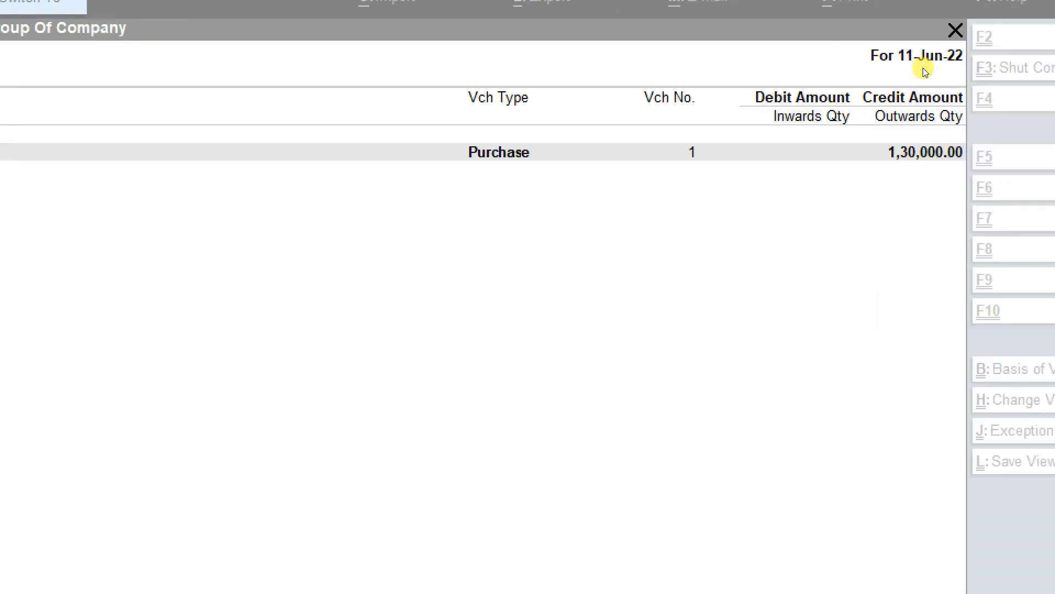
key(ctrl+4)
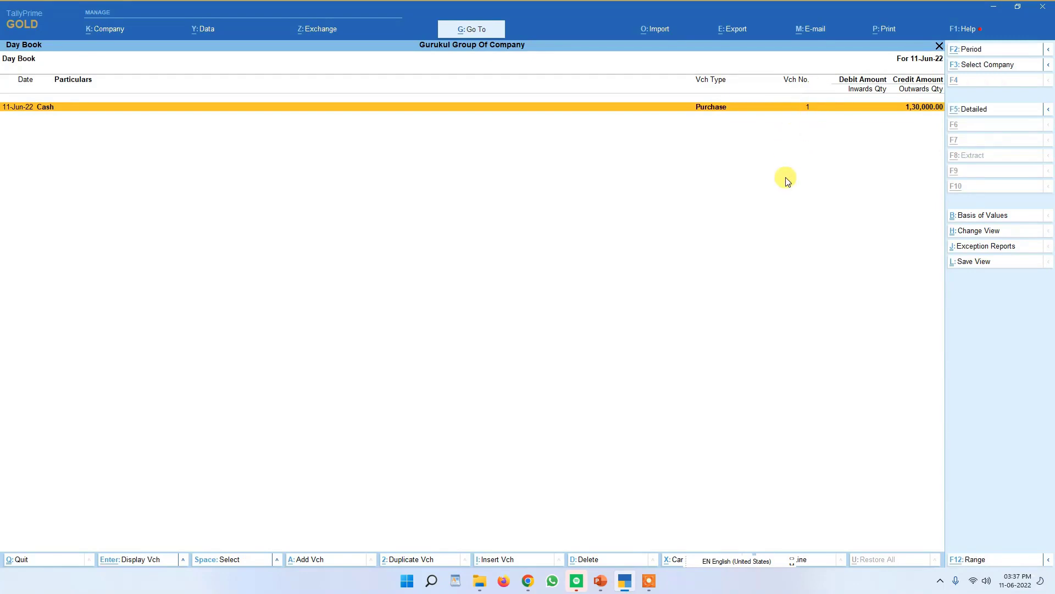
key(alt+F2)
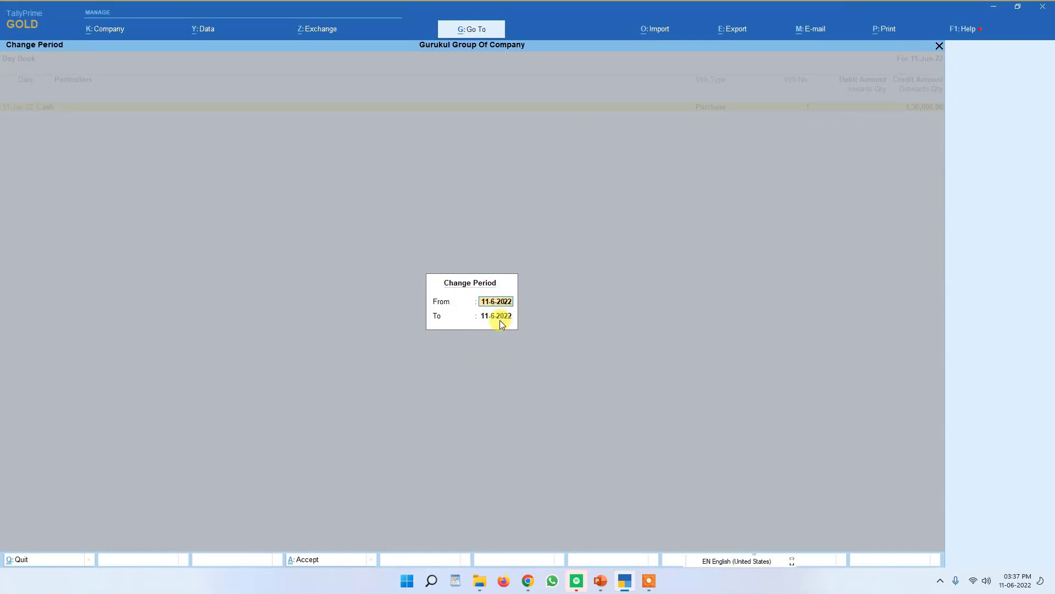
key(Return)
key(Return)
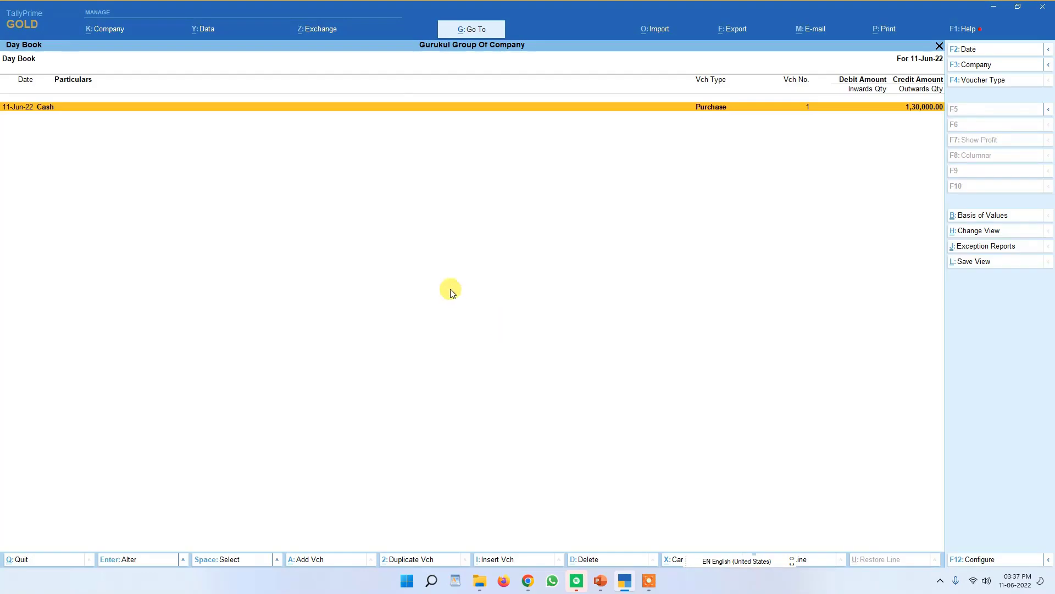
Try the Delete command on the Cash purchase voucher in the Day Book, decline the deletion and return to the Gateway of Tally
key(Return)
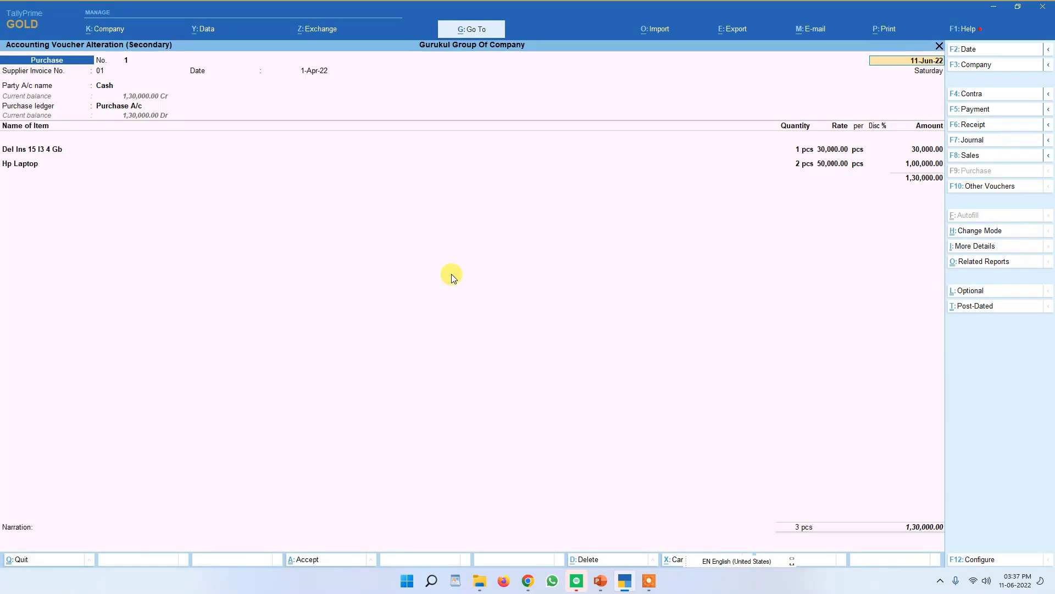
key(alt+d)
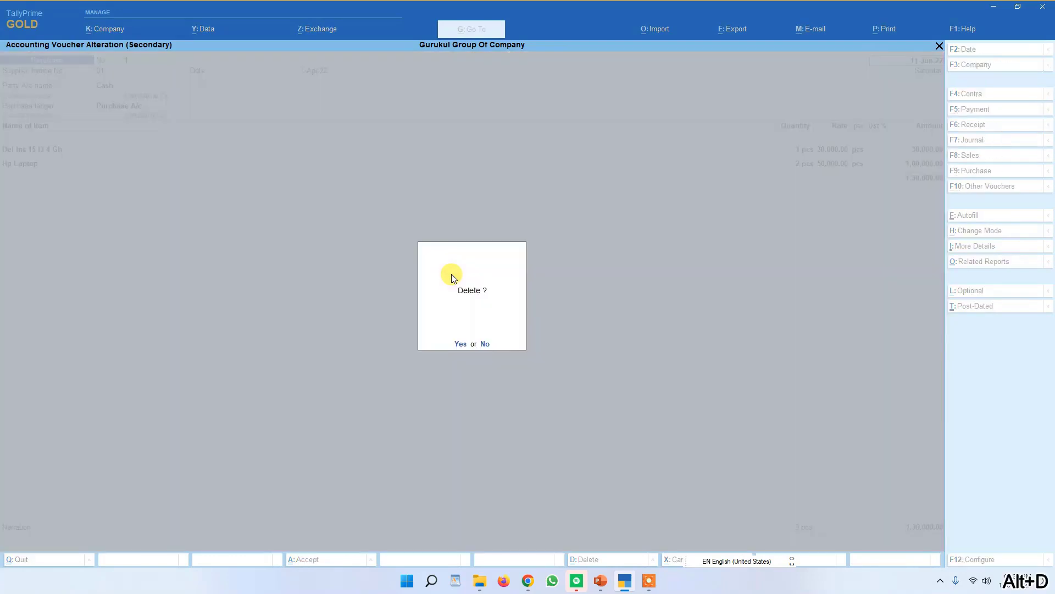
click(480, 377)
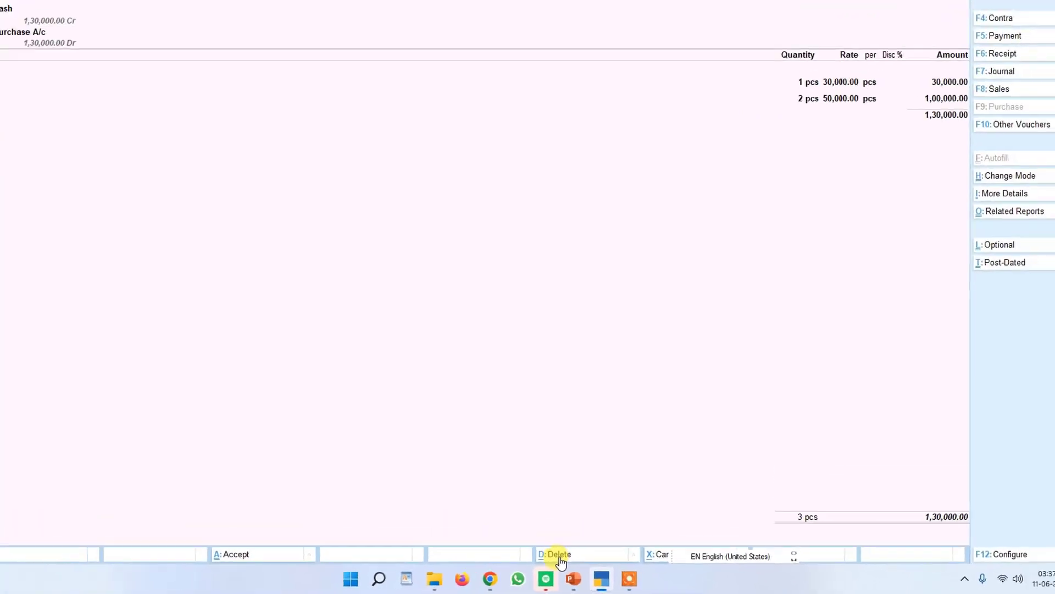
click(554, 561)
key(n)
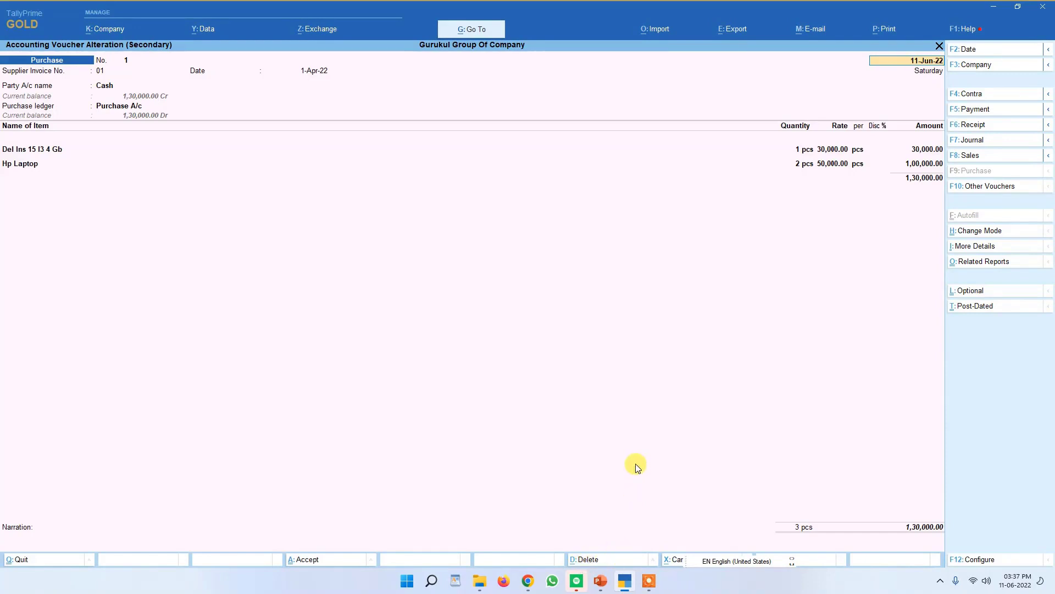
key(BackSpace)
key(Escape)
key(y)
key(Escape)
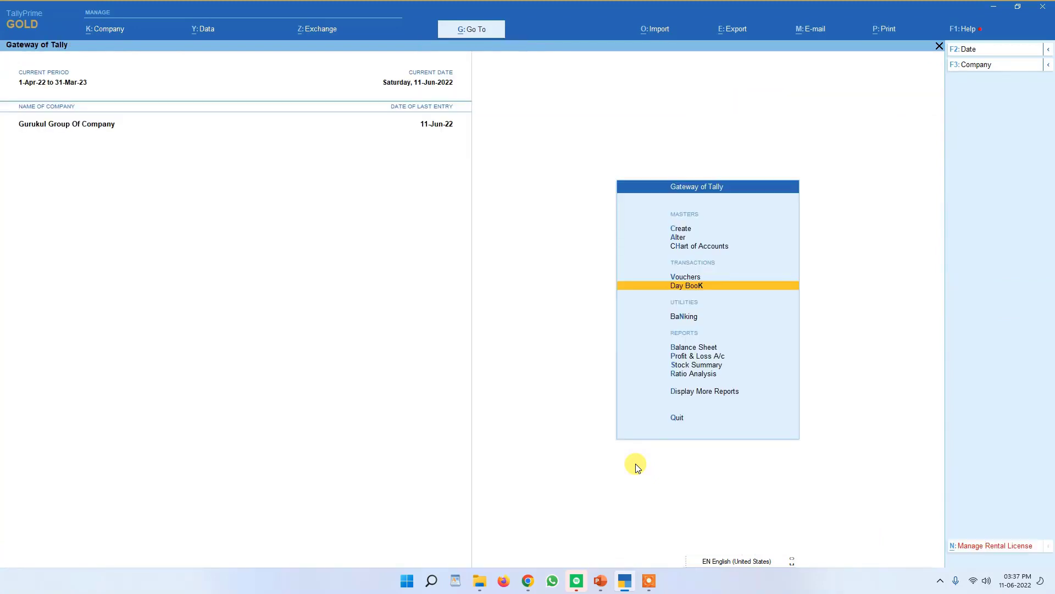
Examine the closing stock of the Dell and Hp groups under Laptop in the Stock Summary, and return to the Gateway of Tally
key(Down)
key(Down)
key(Down)
key(Down)
key(Down)
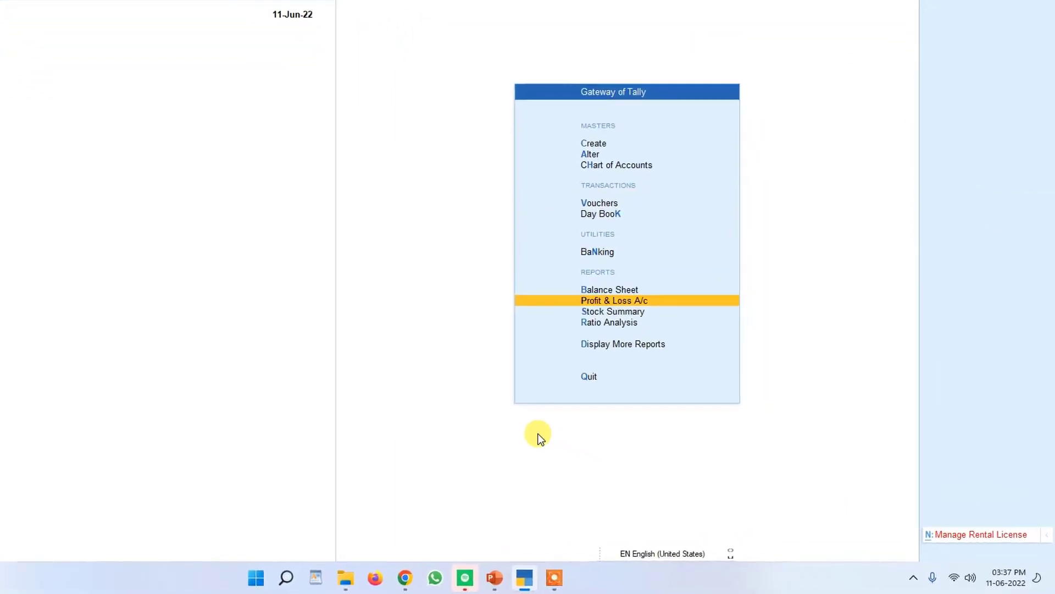
key(Up)
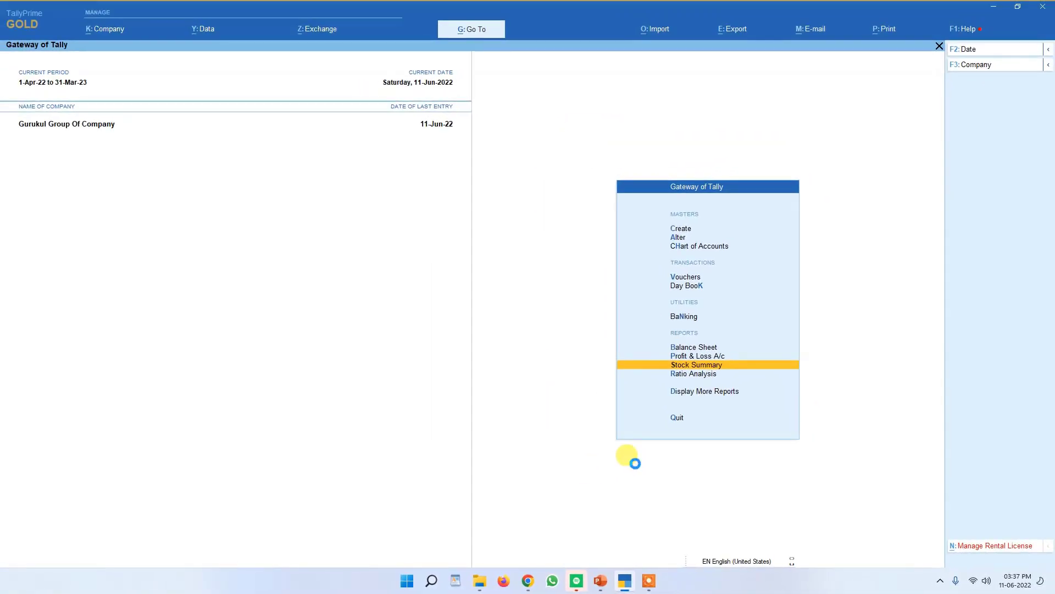
key(Return)
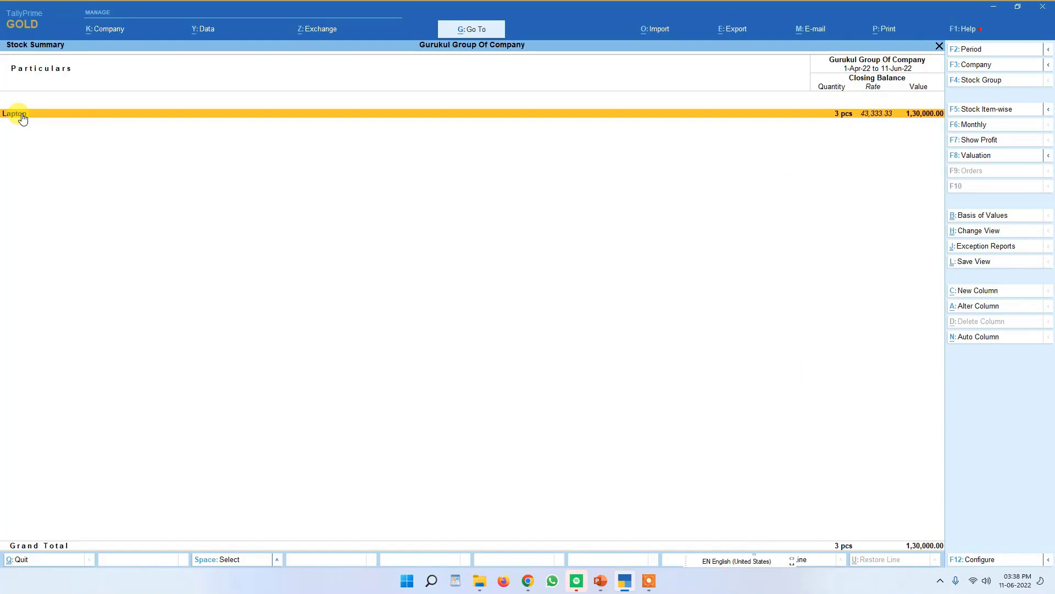
key(Return)
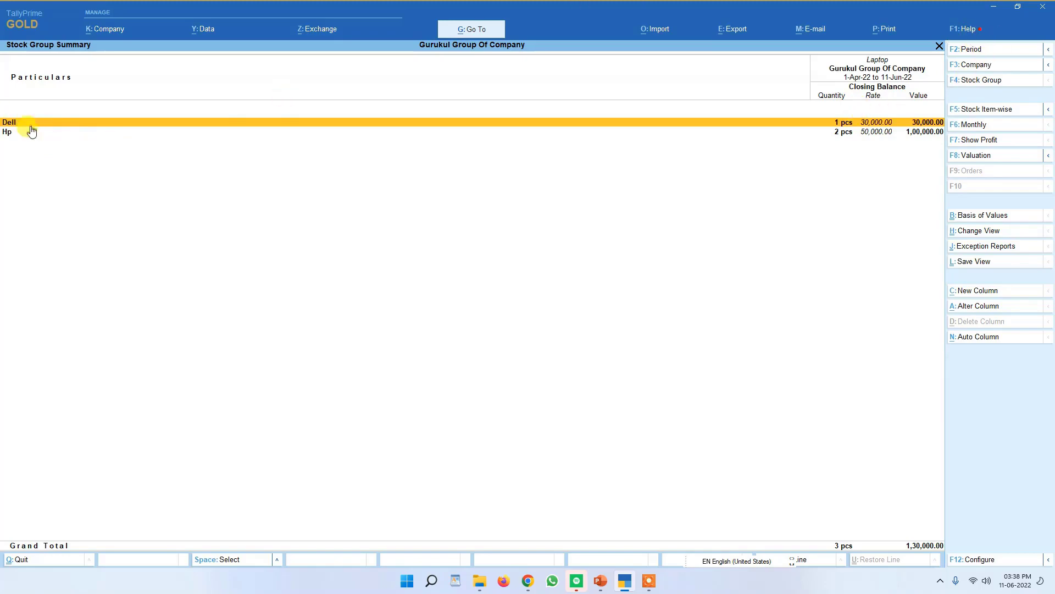
key(Down)
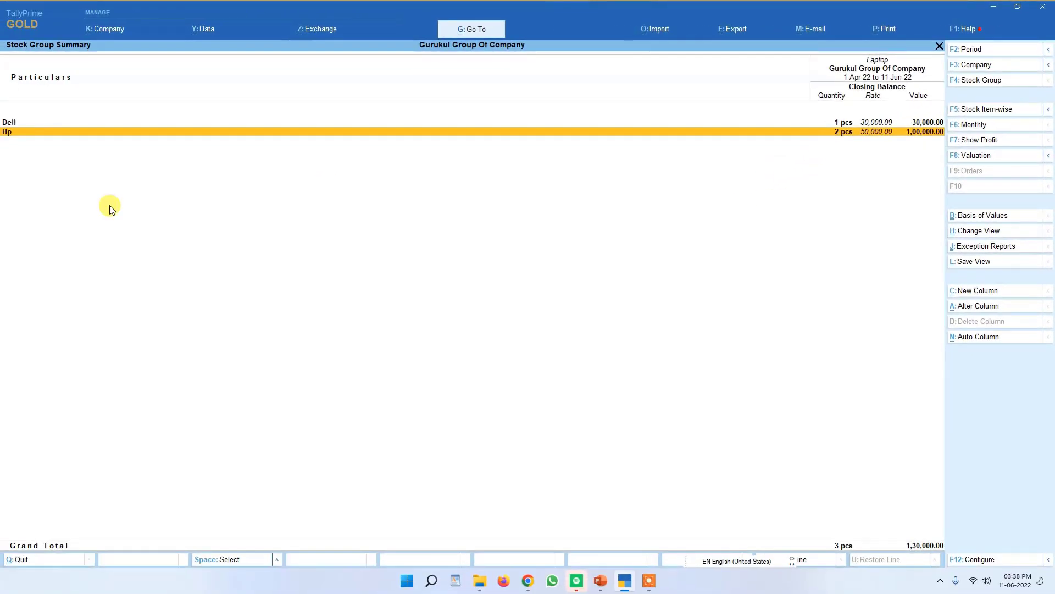
key(Escape)
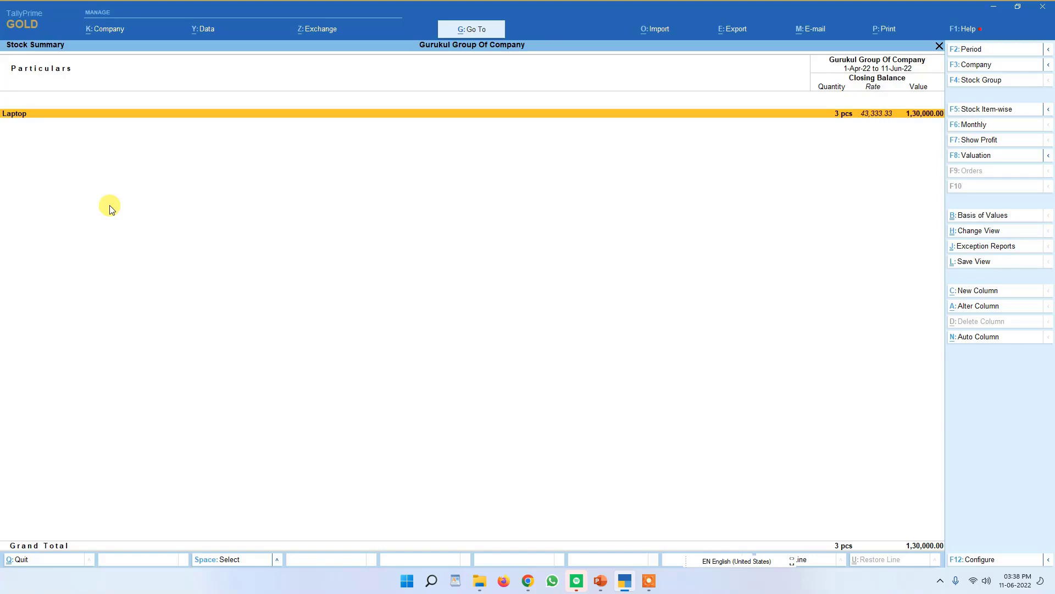
key(Escape)
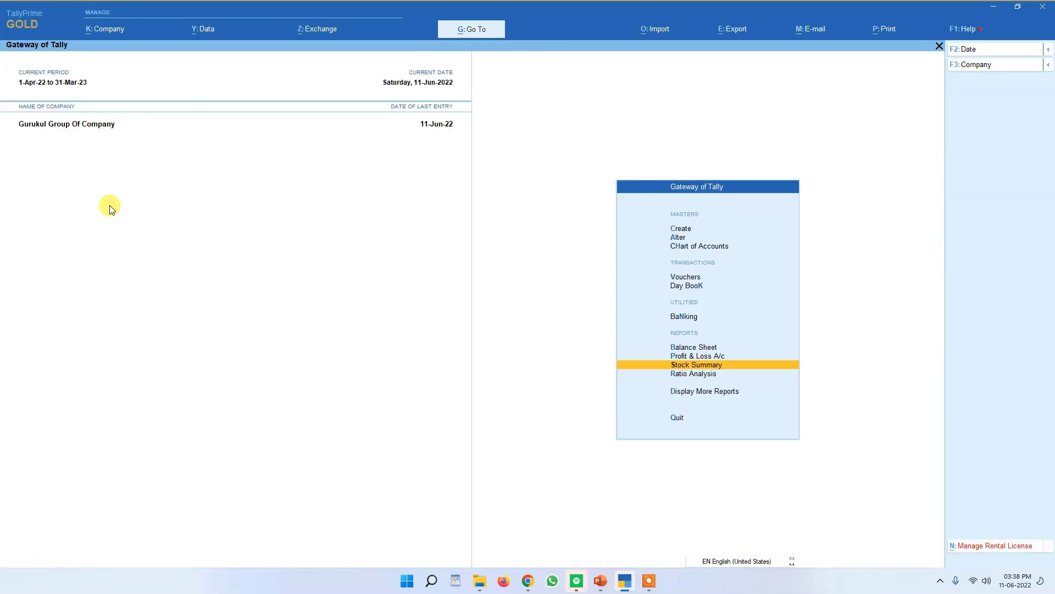
Drill down in the Stock Summary through Laptop and Dell to the June vouchers of Del Ins 15 I3 4 Gb
key(Return)
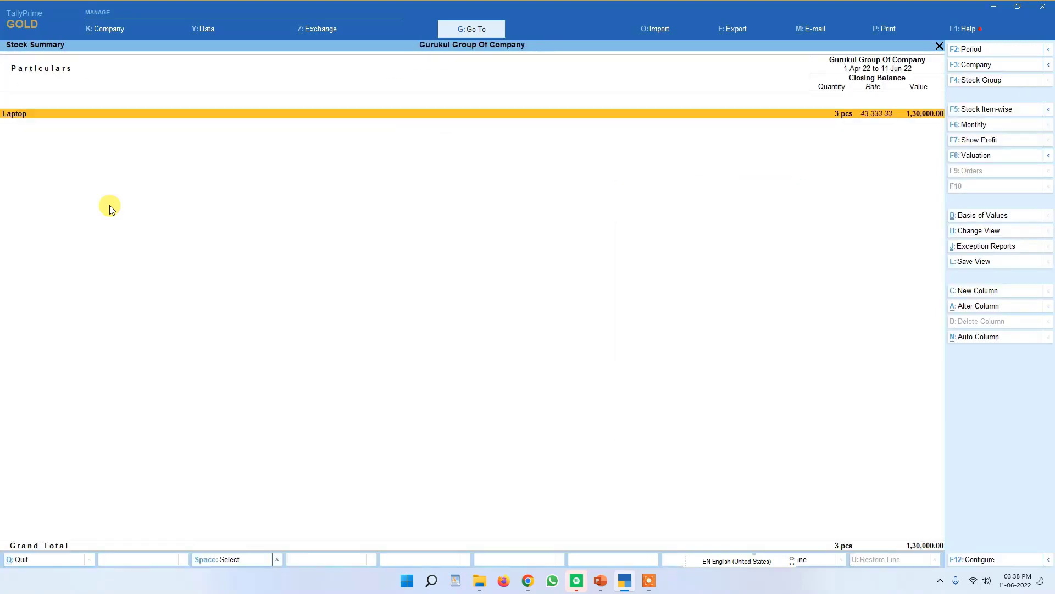
key(Return)
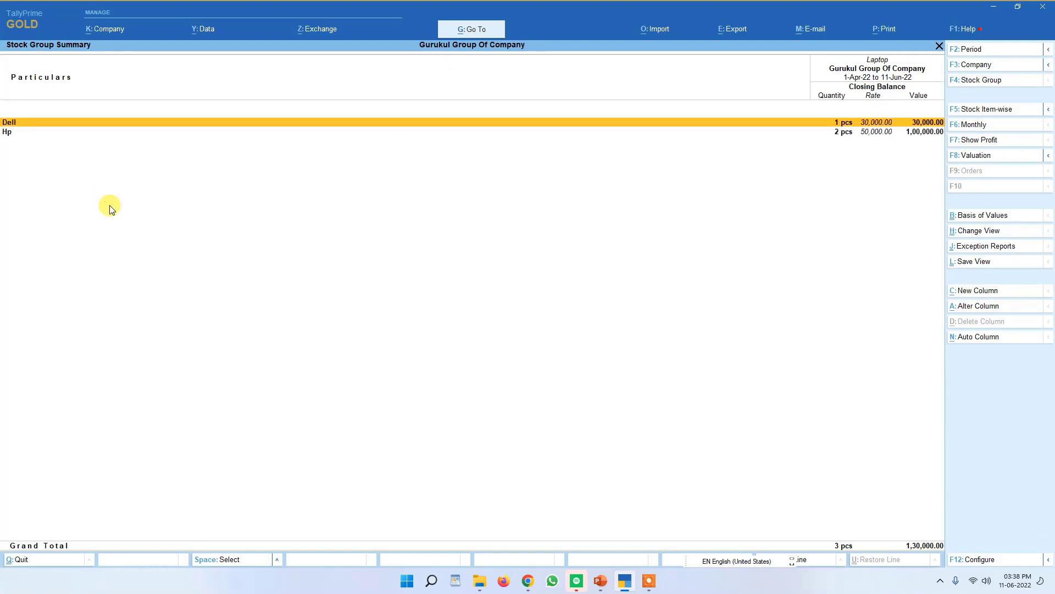
key(Return)
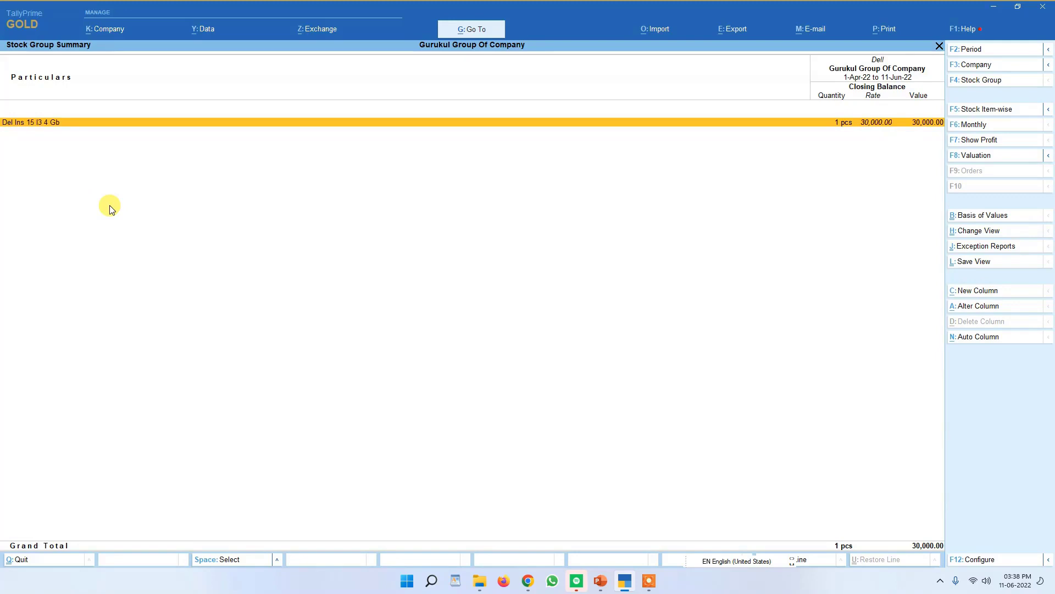
key(Return)
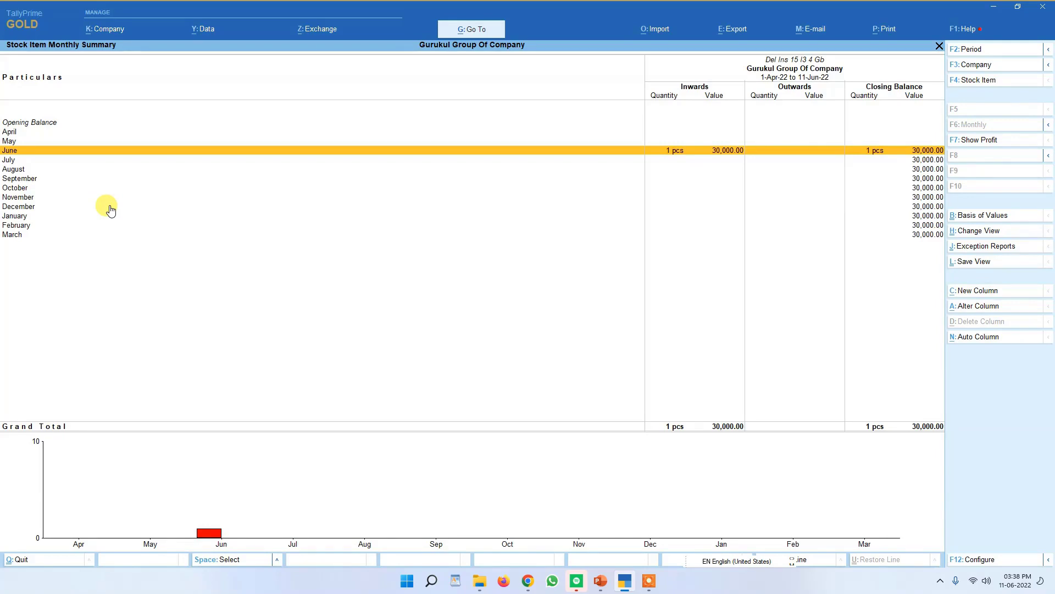
key(Return)
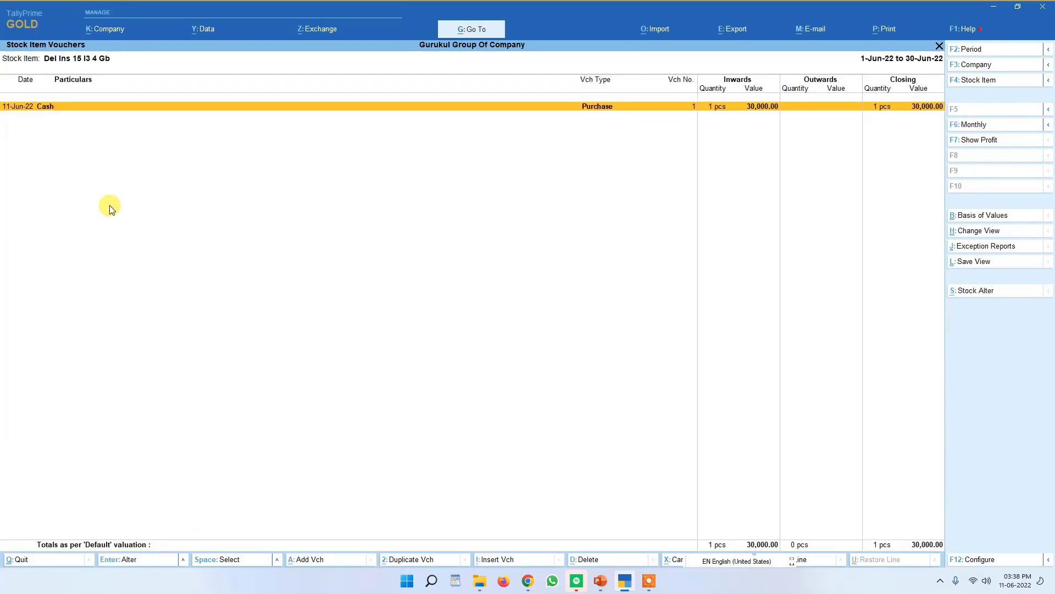